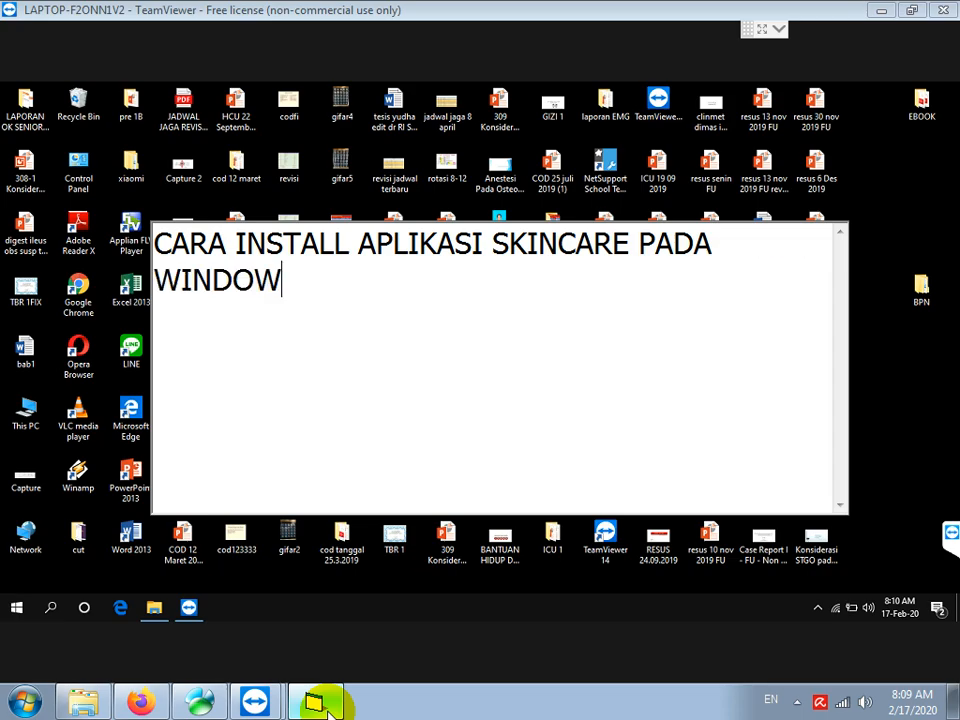
# Add the line 'PERTAMA CEK WINDOWS NYA 32 ATAU 64BIT' below the SkinCare install title
pyautogui.press('Return')
pyautogui.press('Return')
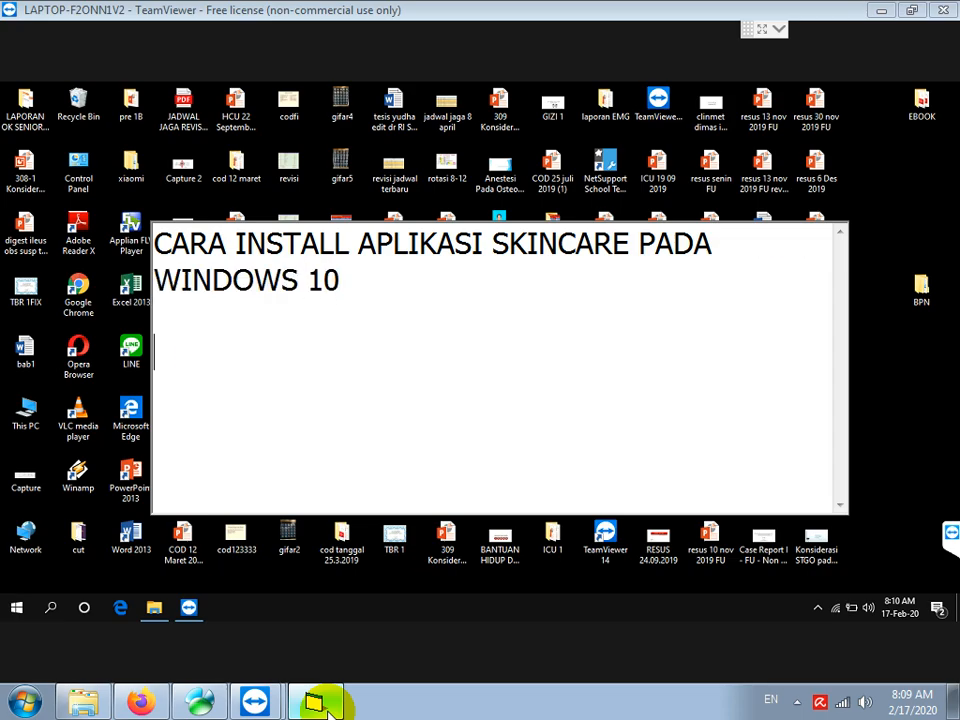
pyautogui.write('PERTAMA CEK WINDOW')
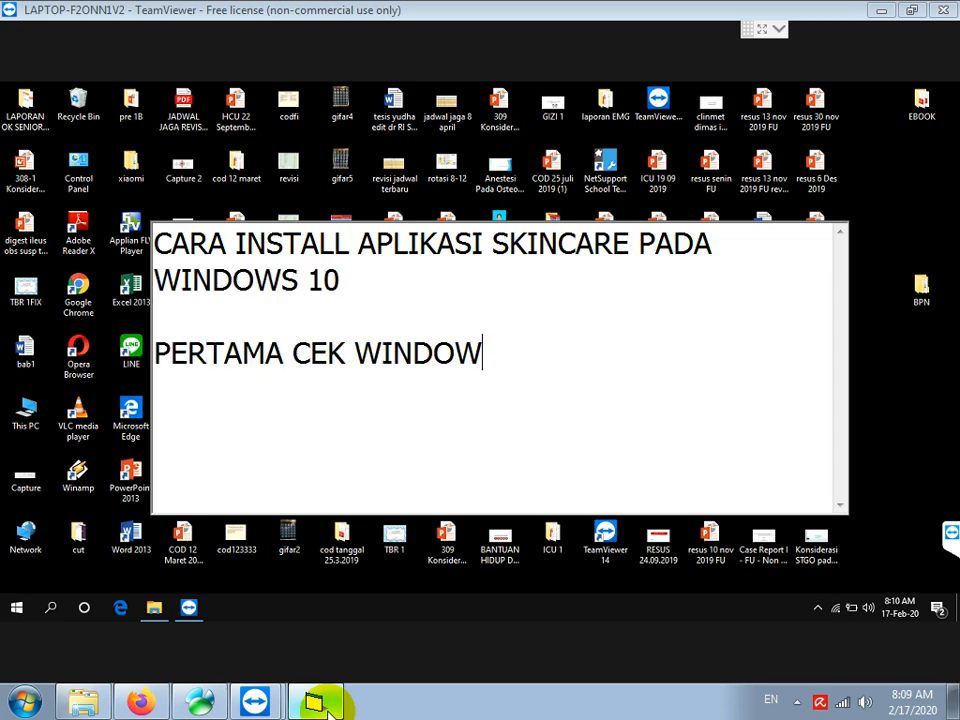
pyautogui.write('S NYA 32 ATAU 64BIT')
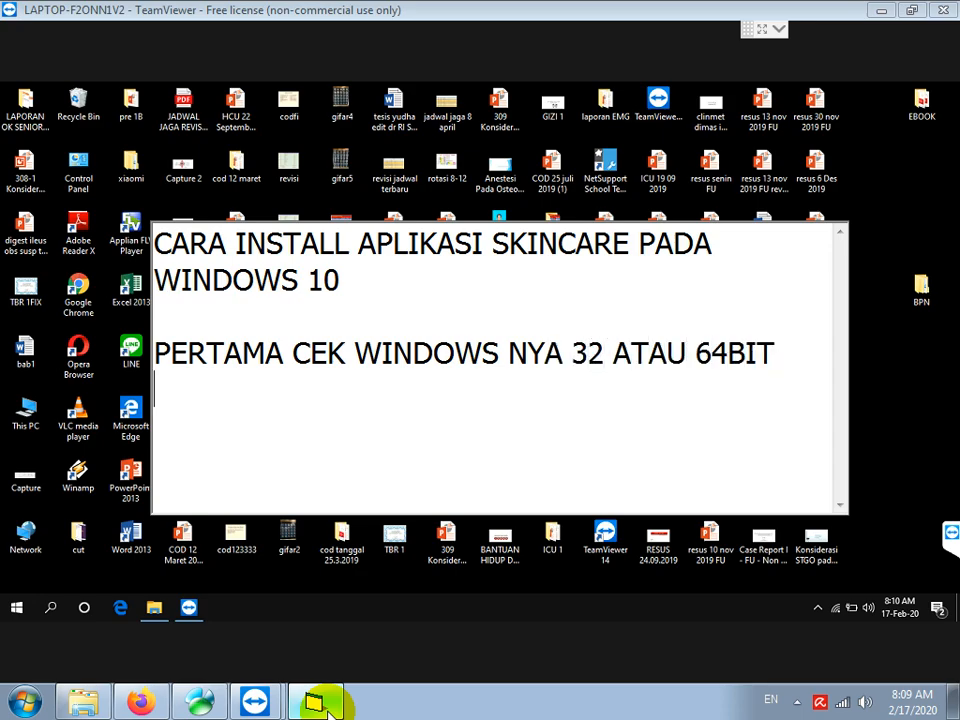
# Check System > About, whose System type shows a 64-bit operating system
pyautogui.click(18, 612)
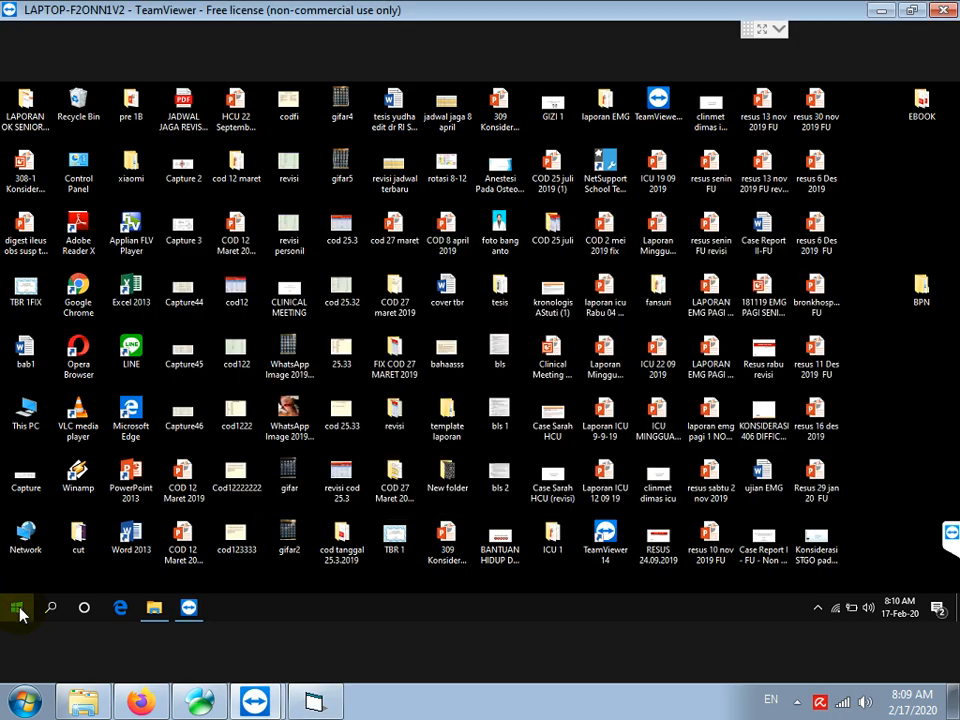
pyautogui.rightClick(18, 612)
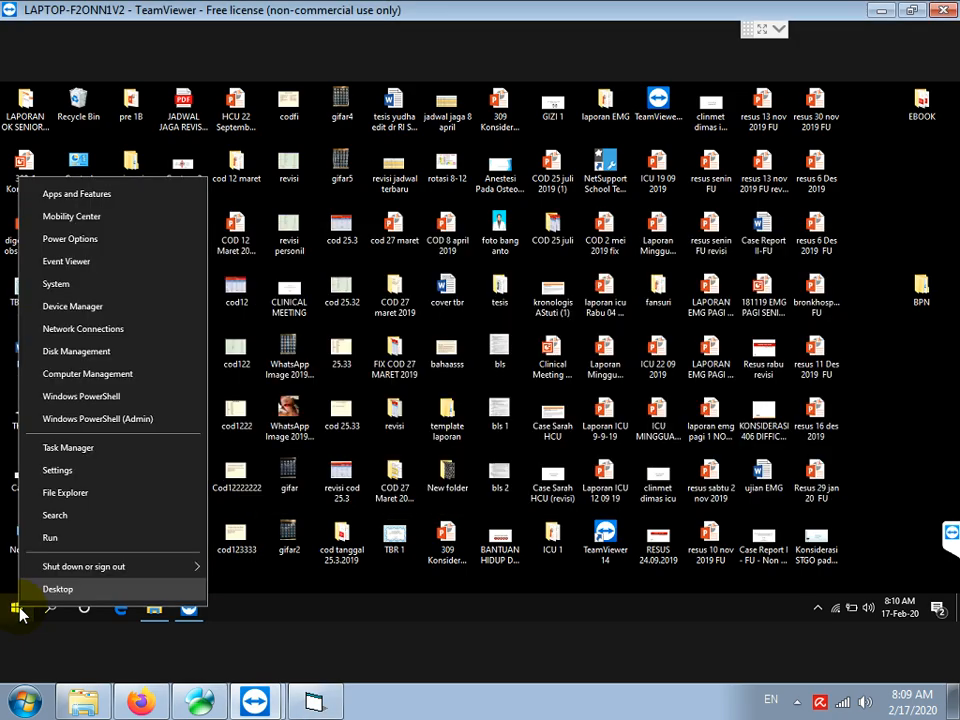
pyautogui.click(58, 285)
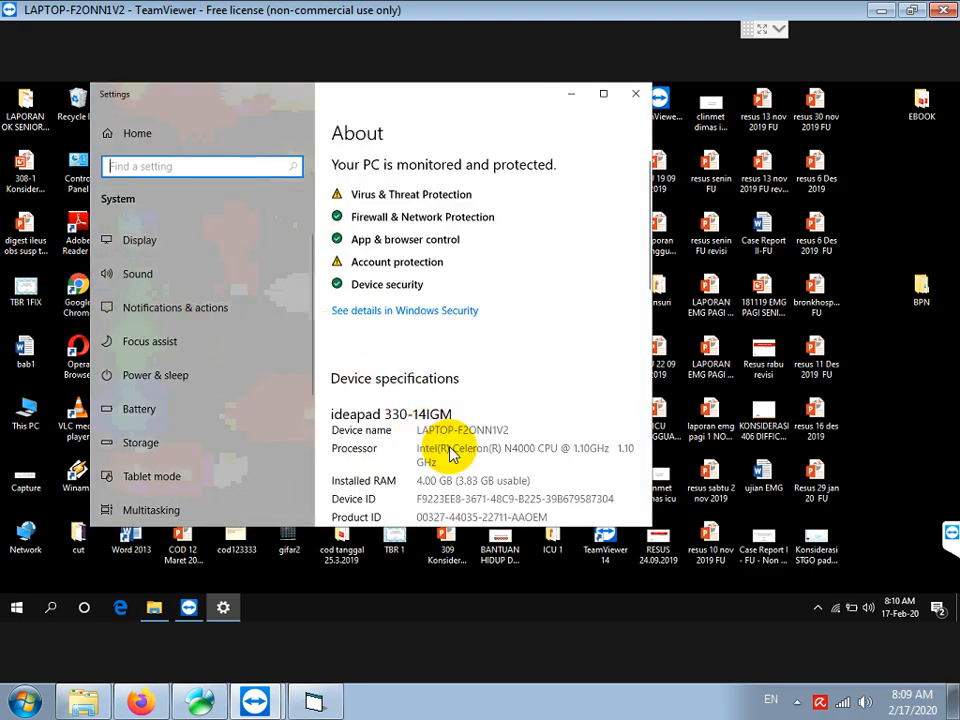
pyautogui.scroll(-5, 450, 450)
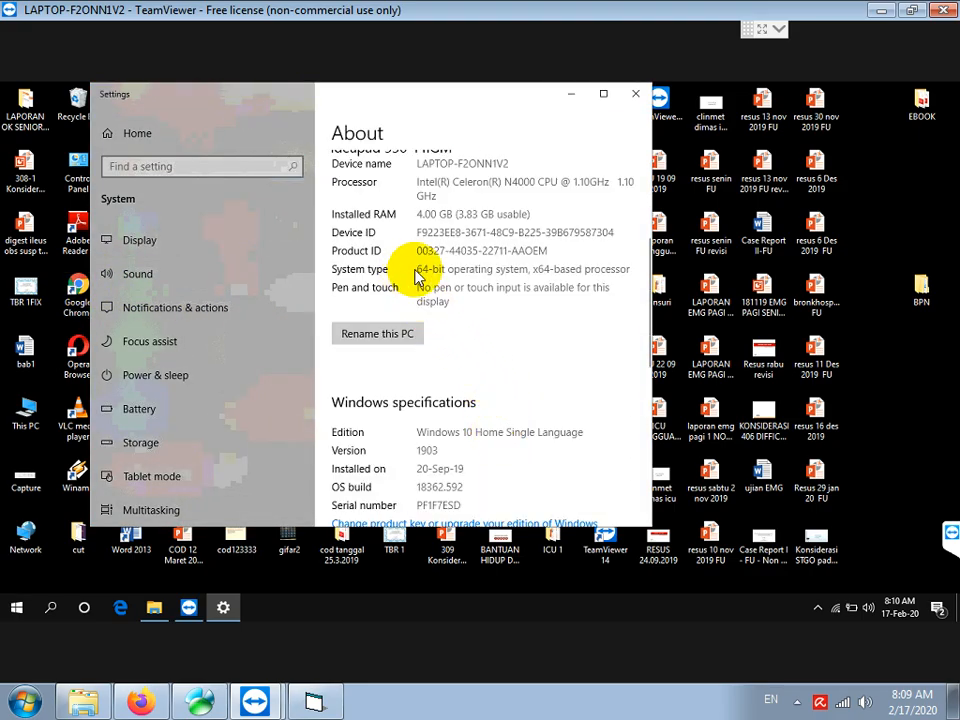
pyautogui.click(314, 703)
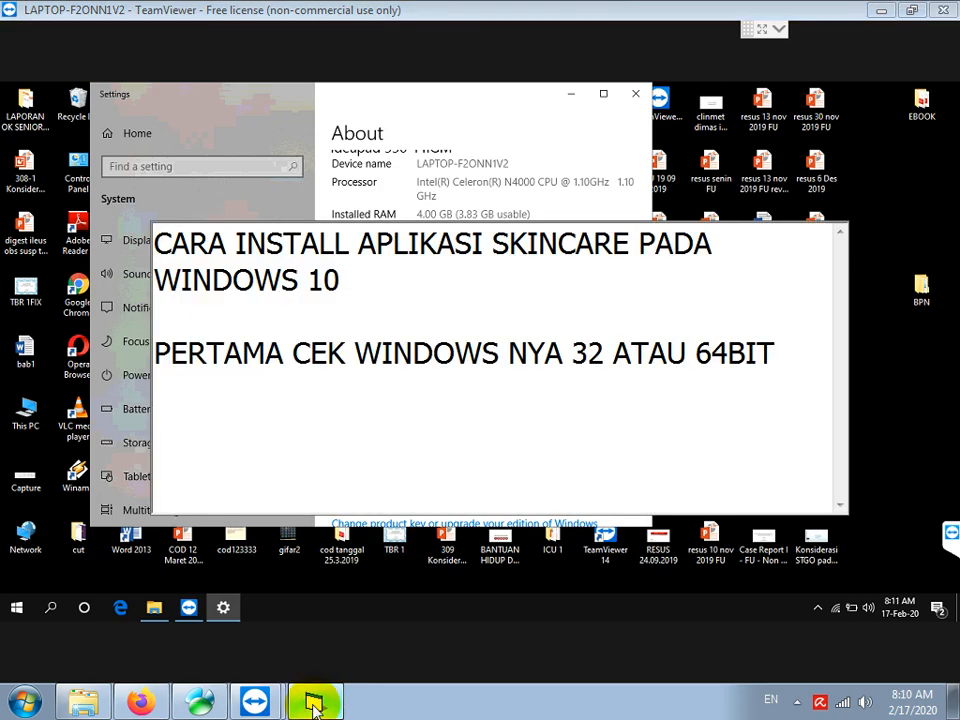
# Add the note 'KARENA WINDOWS 64BIT, MKAA INSTALL TERLEBIH DAHULU MYSQL SERVER 64BIT NYA' on its own line
pyautogui.write('KAR')
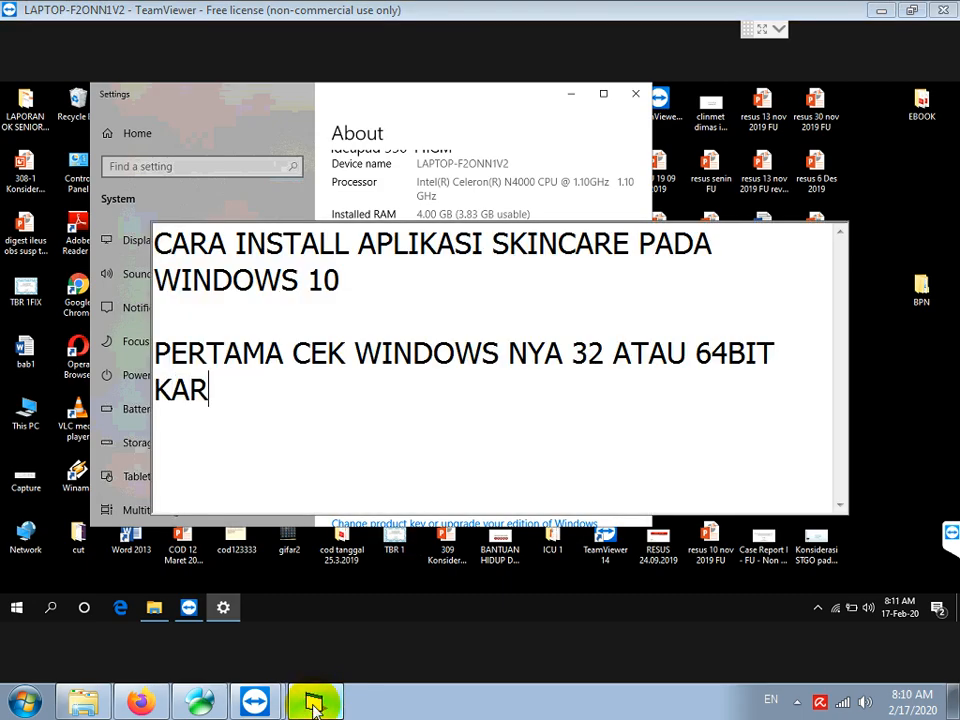
pyautogui.write('ENA WINDOWS 64BIT')
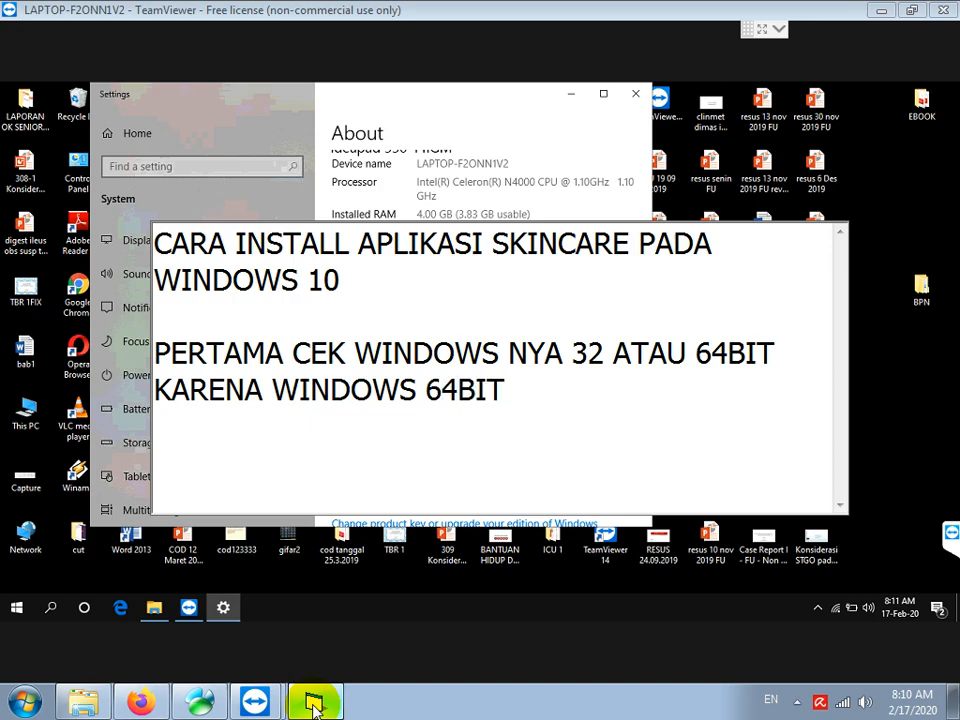
pyautogui.write(', MKAA INSTALL TE')
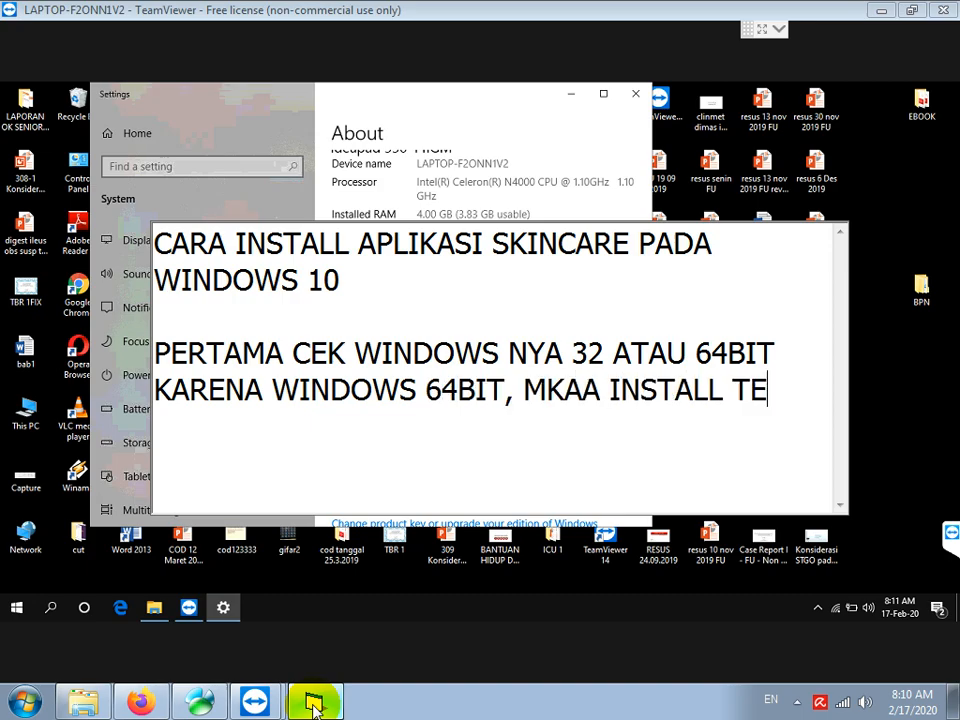
pyautogui.write('RLEBIH DAHULU ')
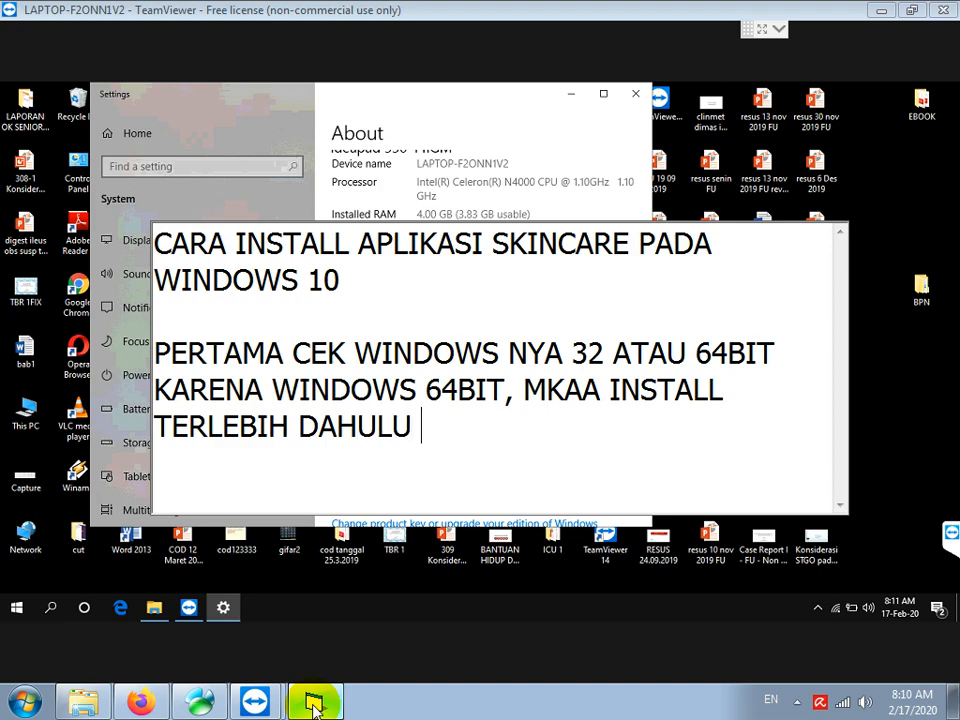
pyautogui.write('MYSQL SERVER ')
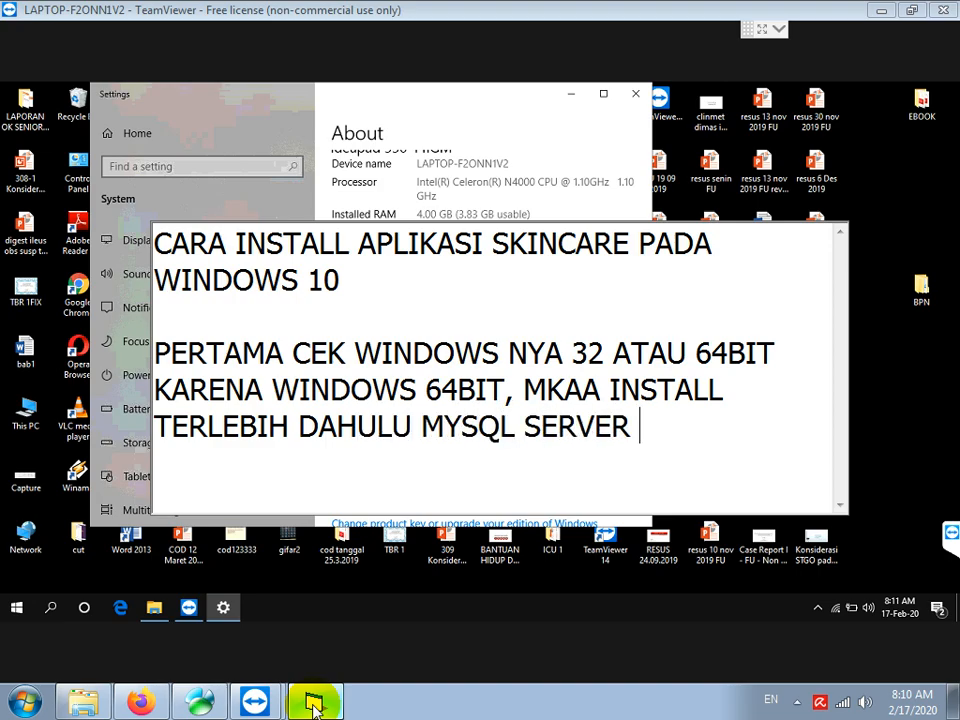
pyautogui.write('64BIT NYA')
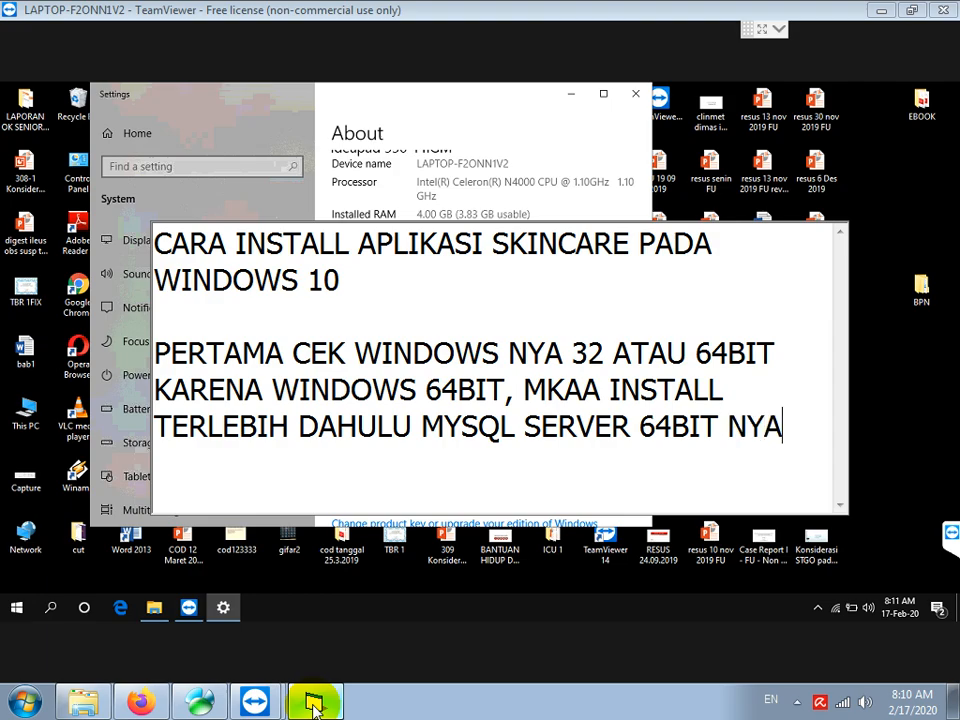
pyautogui.press('Return')
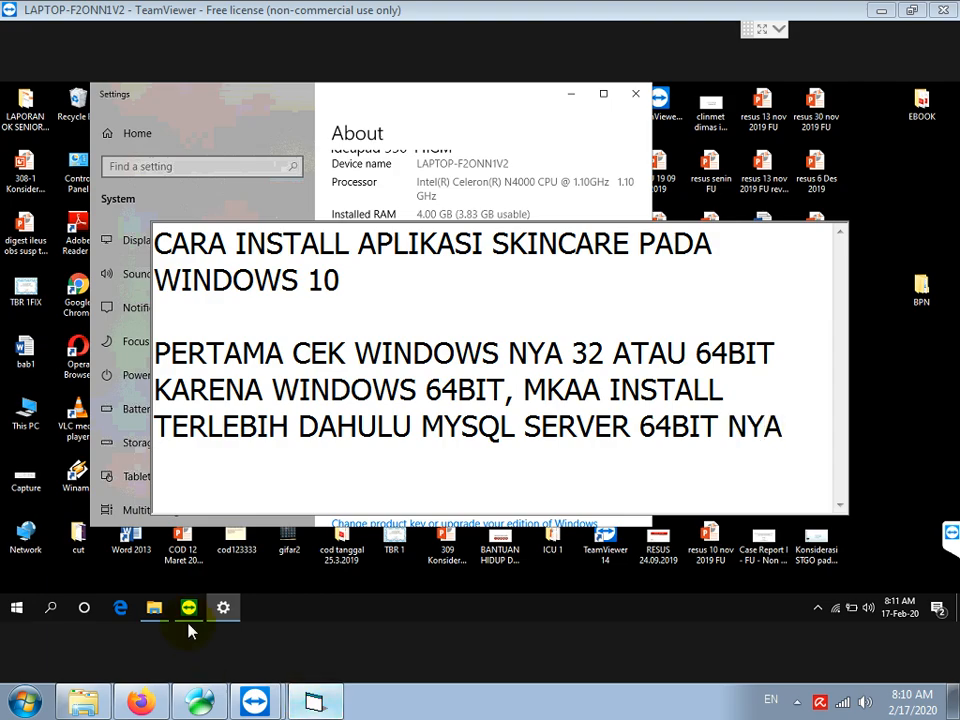
# Close Settings and run 'mysql server winx64' from the mysql folder on DVD drive E:
pyautogui.click(265, 608)
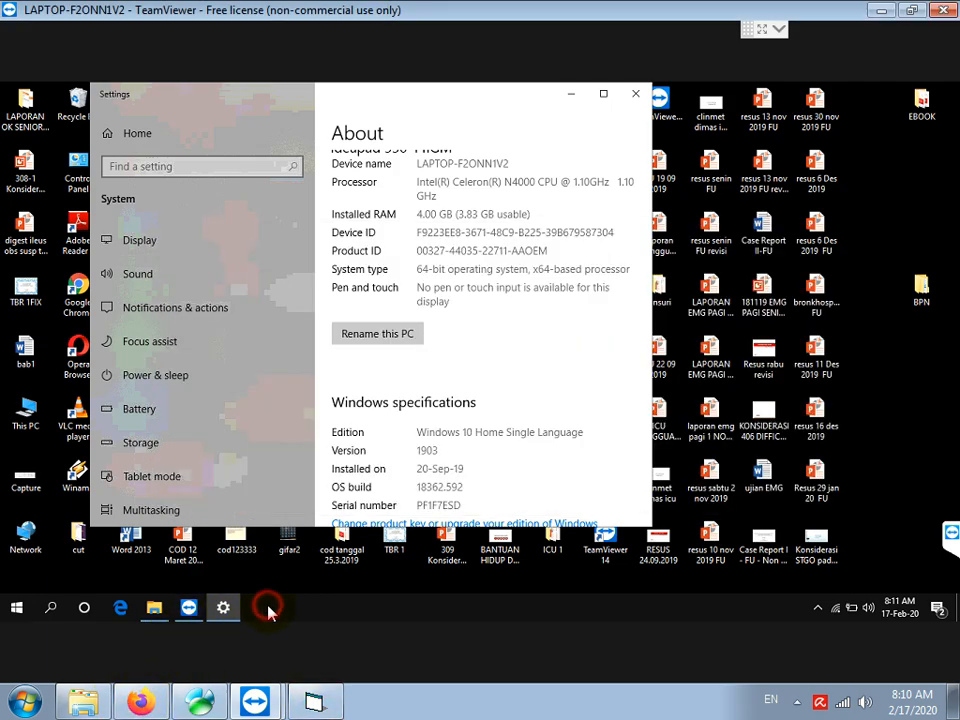
pyautogui.click(638, 100)
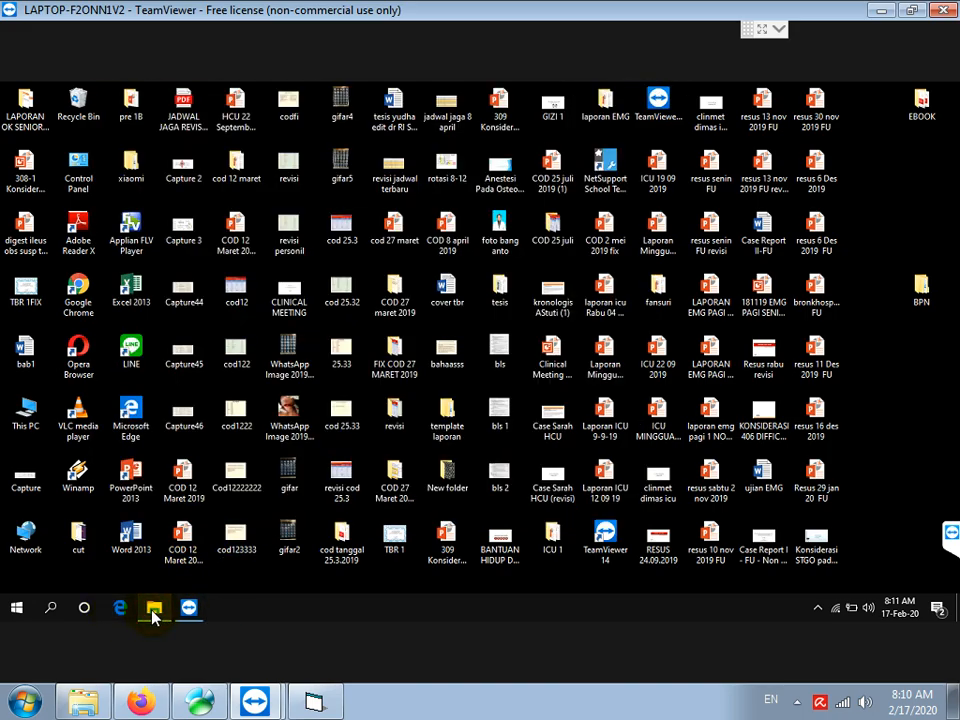
pyautogui.click(153, 608)
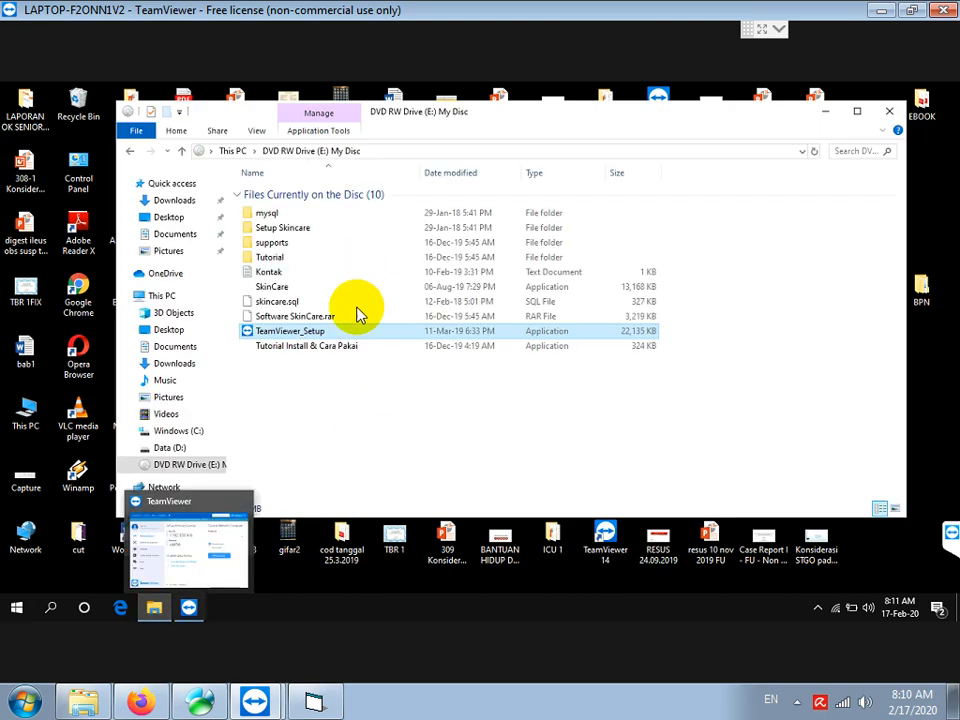
pyautogui.click(266, 215)
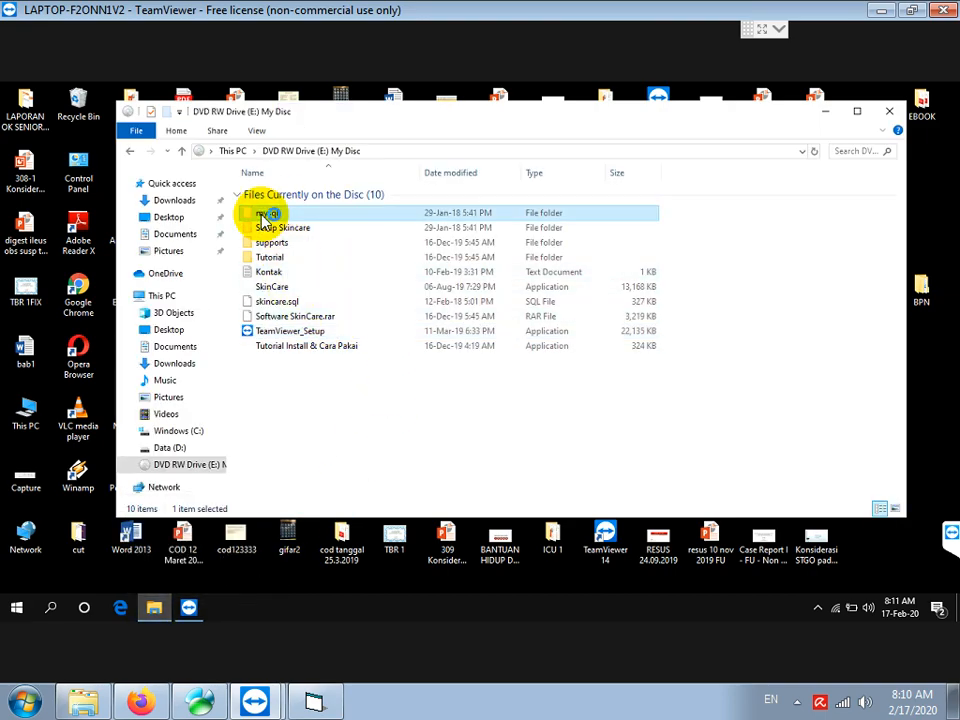
pyautogui.doubleClick(266, 215)
pyautogui.click(293, 229)
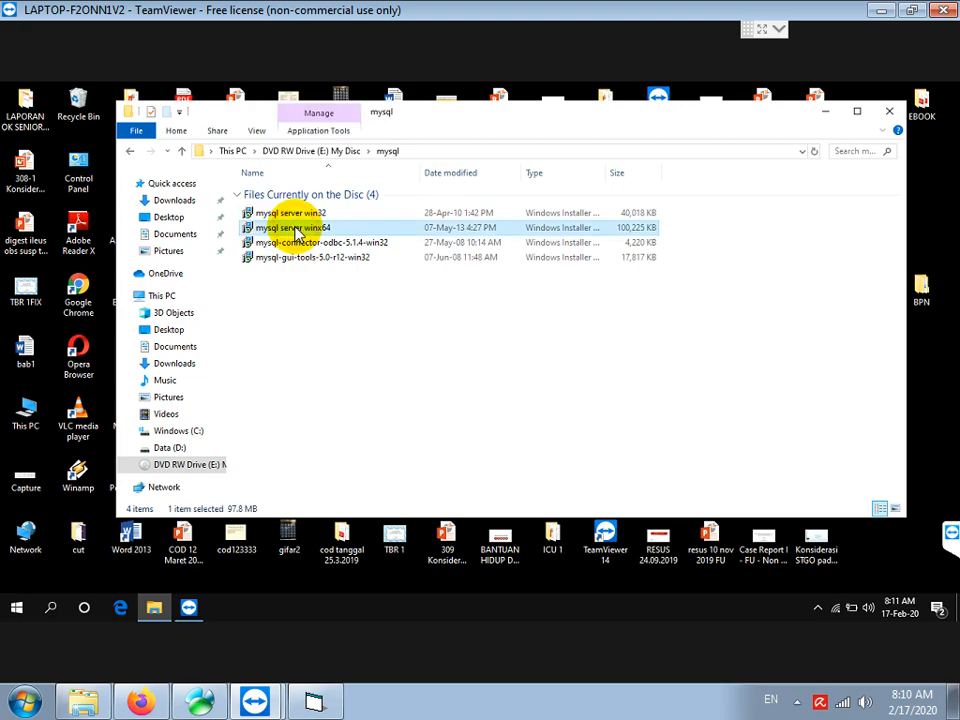
pyautogui.doubleClick(296, 231)
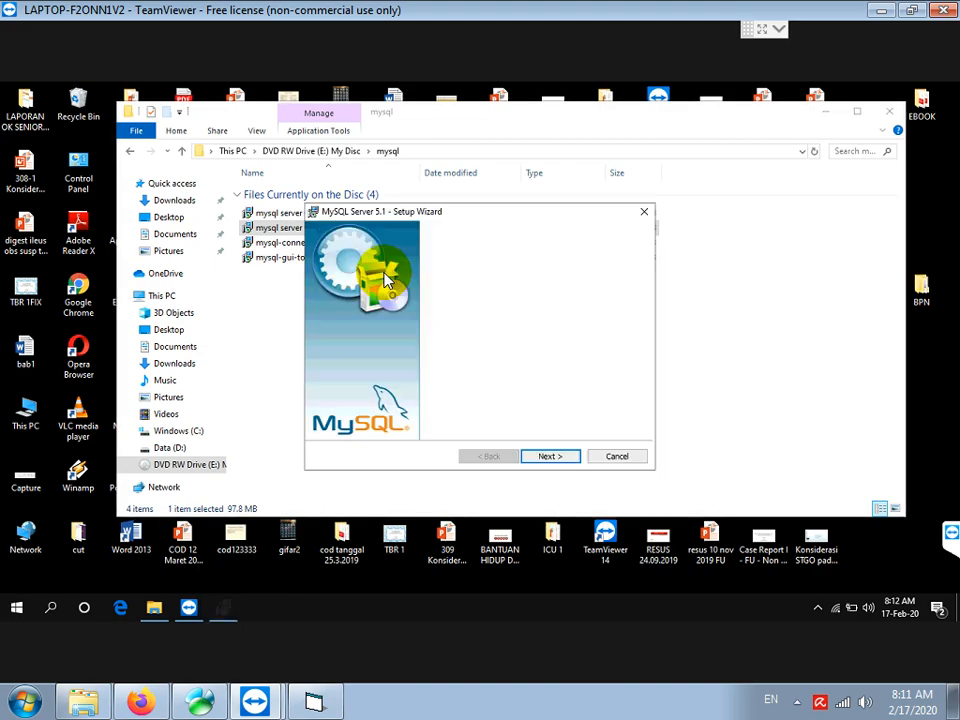
# Choose the Typical setup and install to C:\Program Files\MySQL\MySQL Server 5.1\
pyautogui.click(546, 457)
pyautogui.click(546, 457)
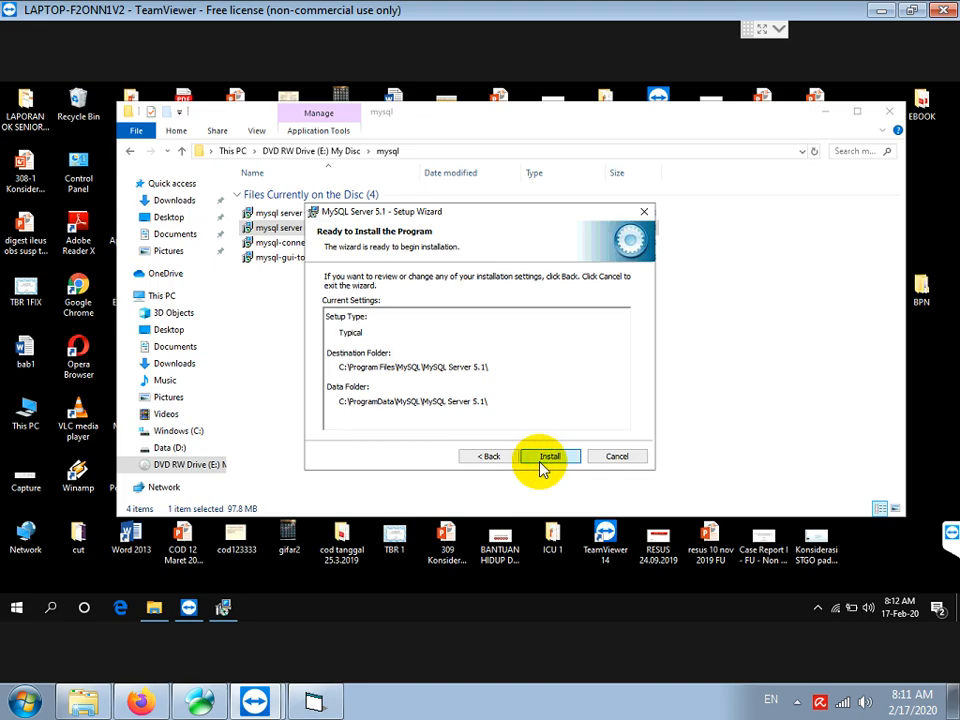
pyautogui.click(543, 462)
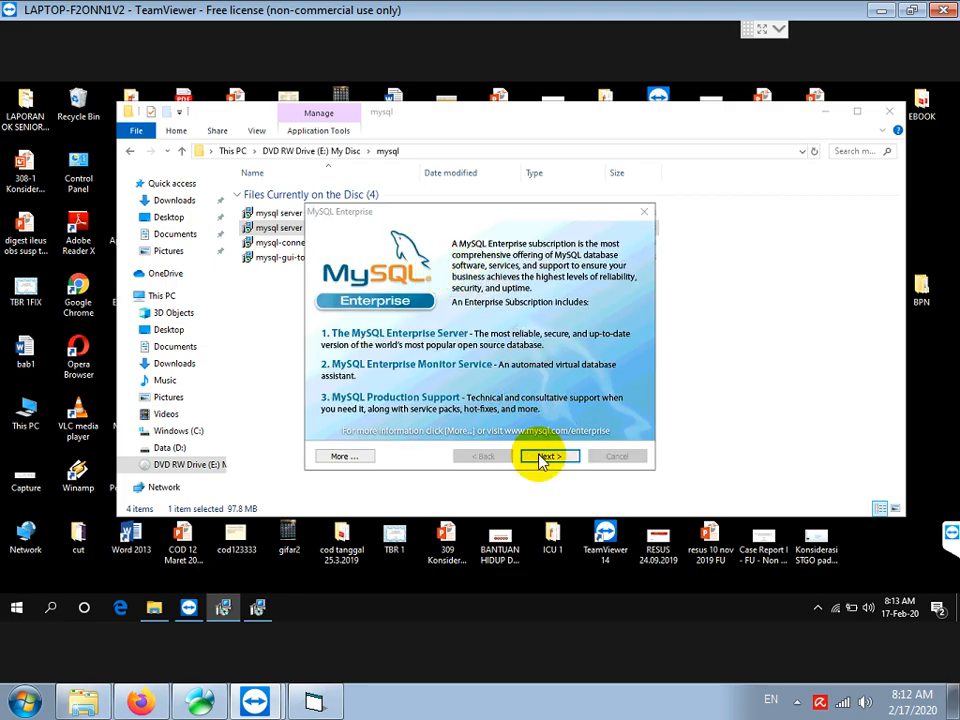
# Skip the MySQL Enterprise pages, untick 'Register the MySQL Server now', and finish with Configure enabled
pyautogui.click(541, 458)
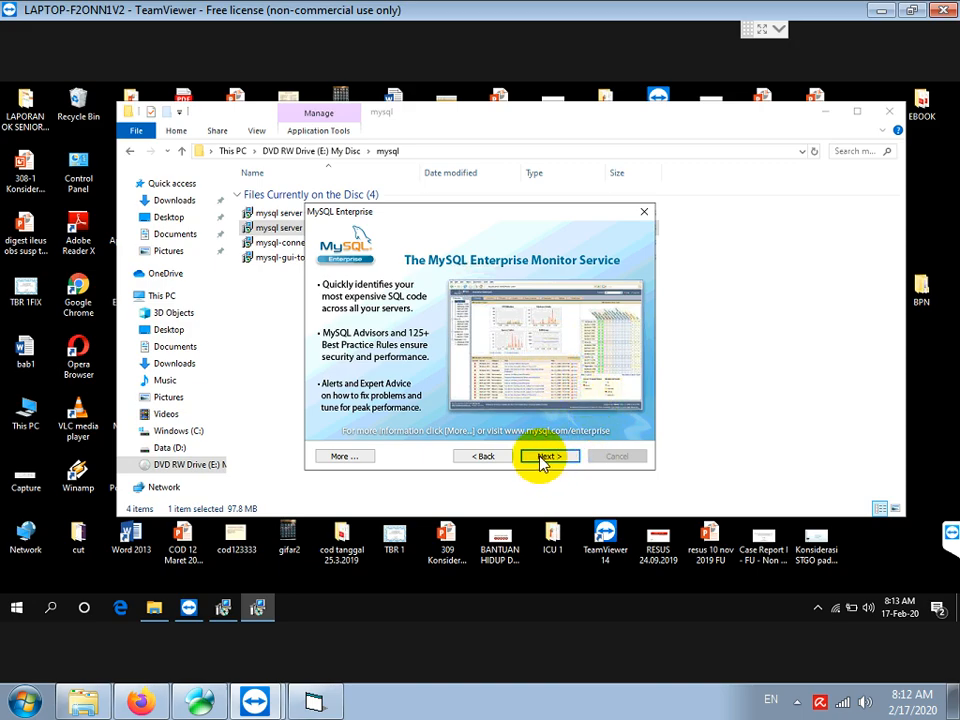
pyautogui.click(543, 458)
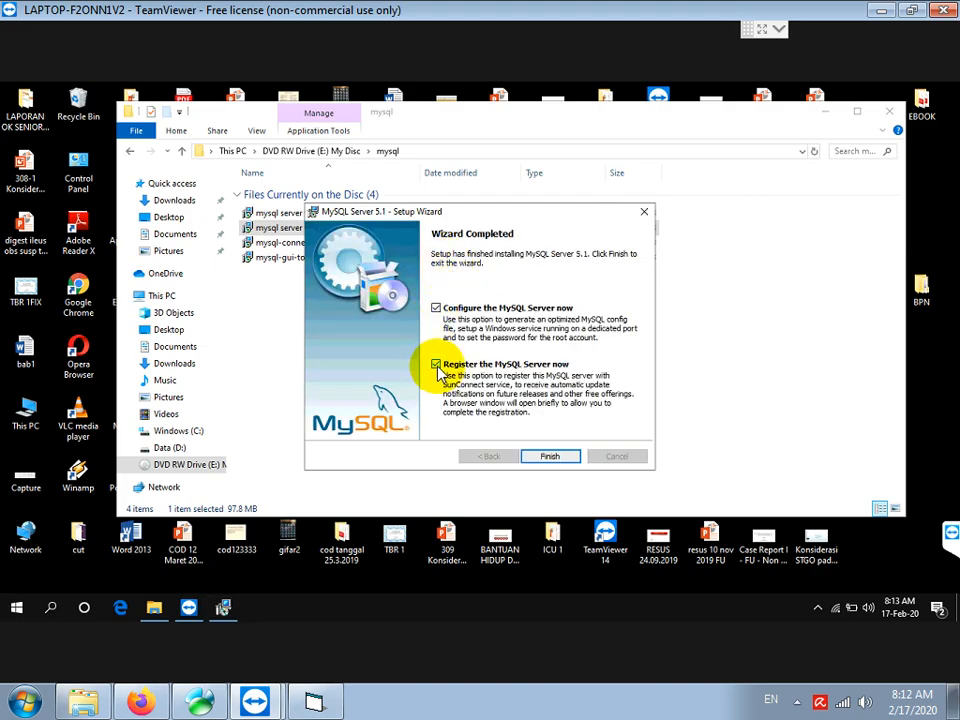
pyautogui.click(436, 365)
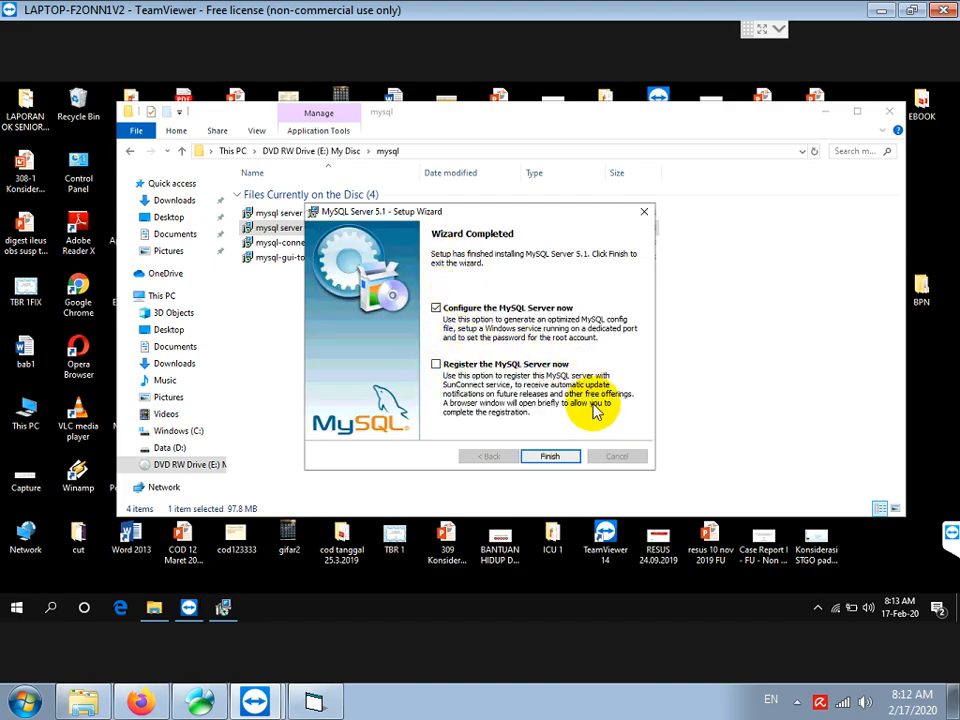
pyautogui.click(553, 457)
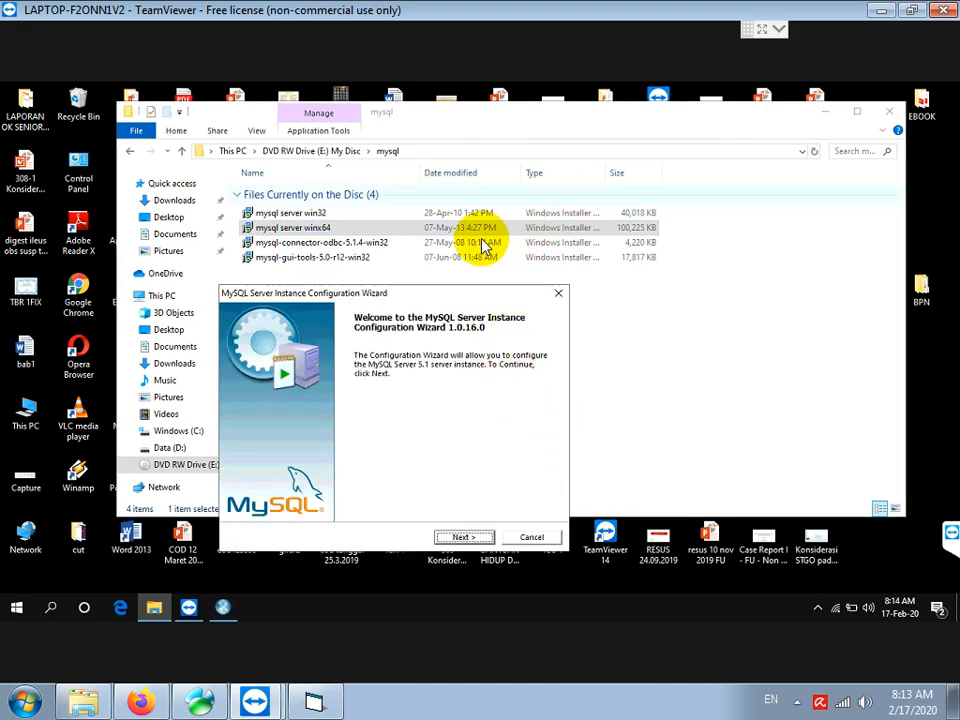
# Choose Detailed Configuration, Developer Machine and Multifunctional Database in the configuration wizard
pyautogui.moveTo(433, 300); pyautogui.dragTo(442, 300)
pyautogui.moveTo(557, 170); pyautogui.dragTo(546, 135)
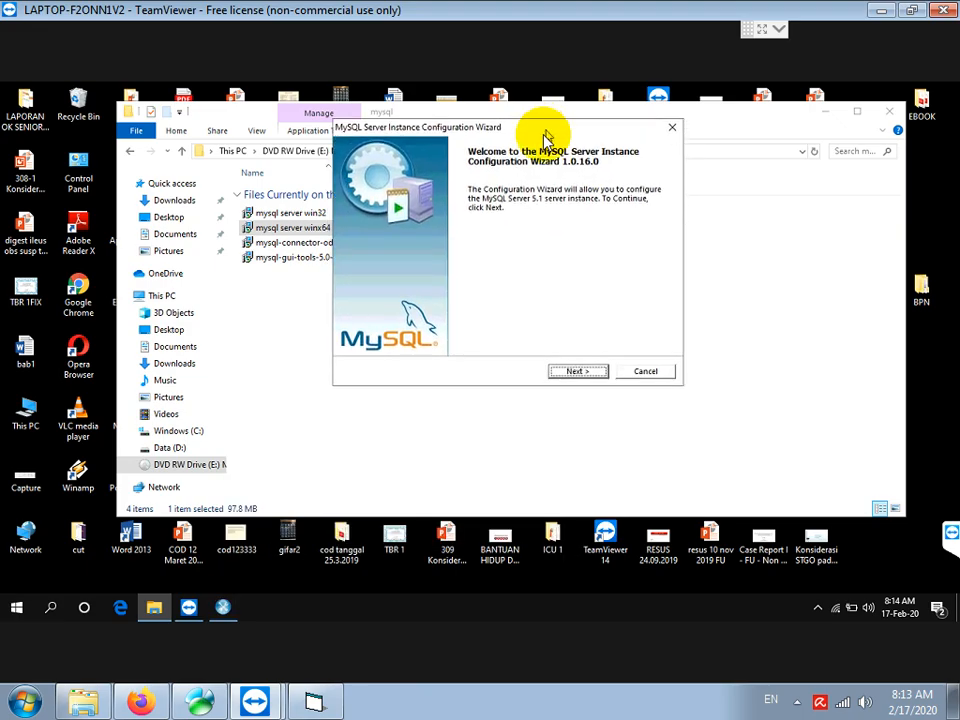
pyautogui.click(580, 371)
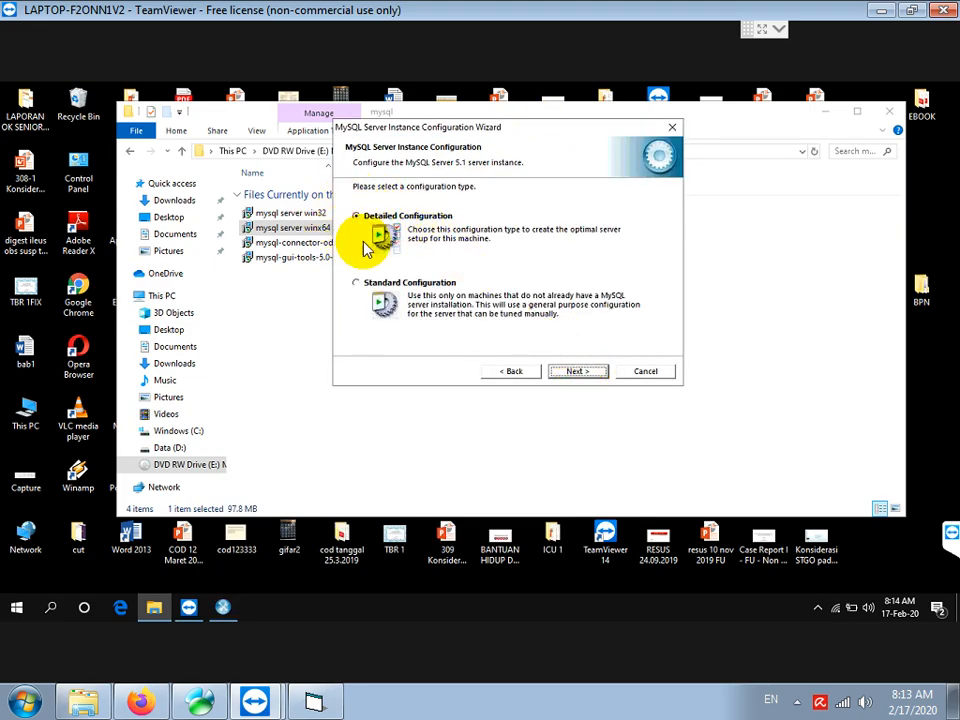
pyautogui.click(576, 371)
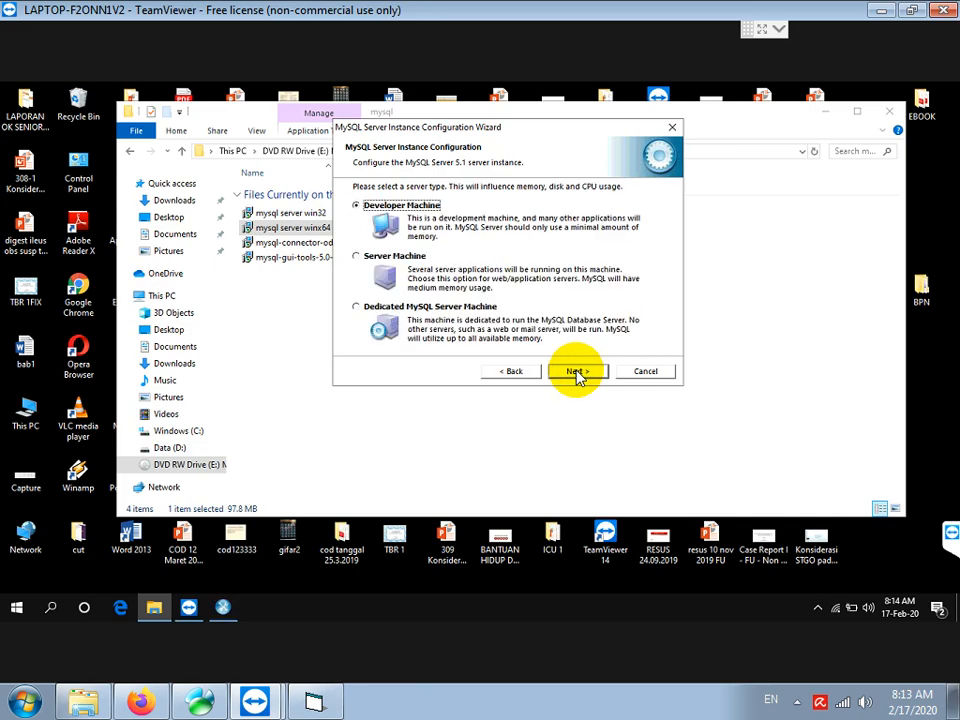
pyautogui.click(579, 372)
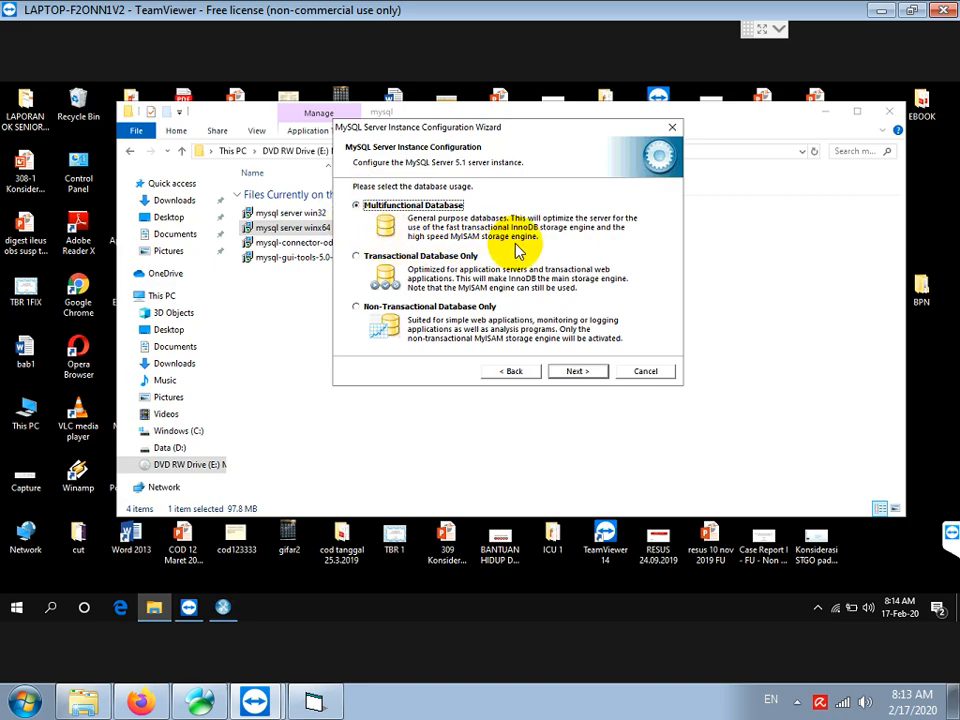
pyautogui.click(584, 375)
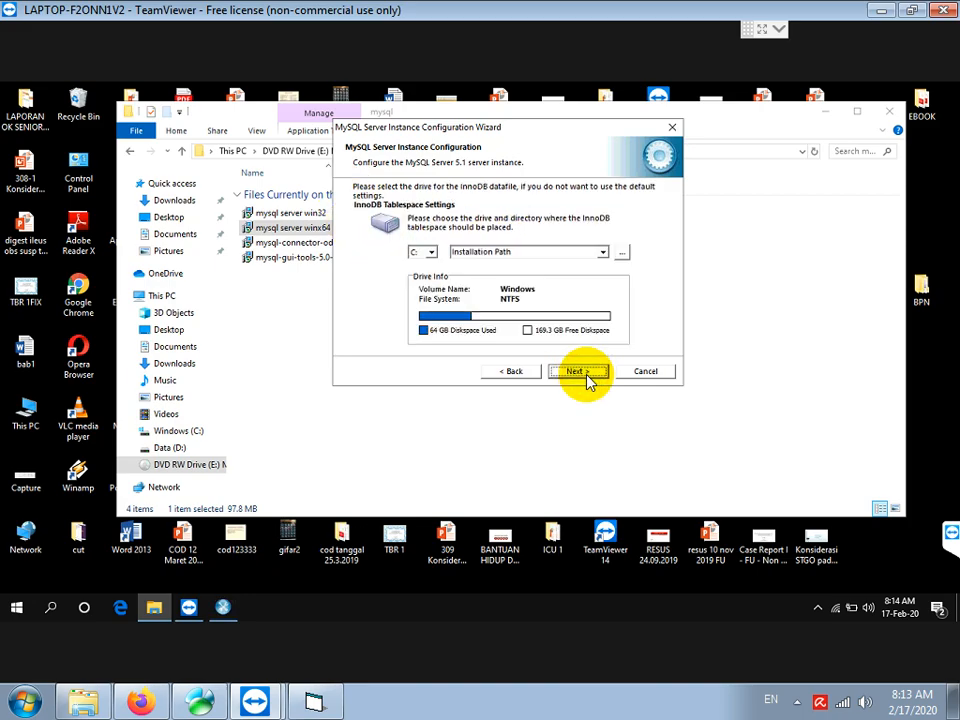
# Keep the default InnoDB location and Decision Support setting, and add a firewall exception for port 3306
pyautogui.click(587, 376)
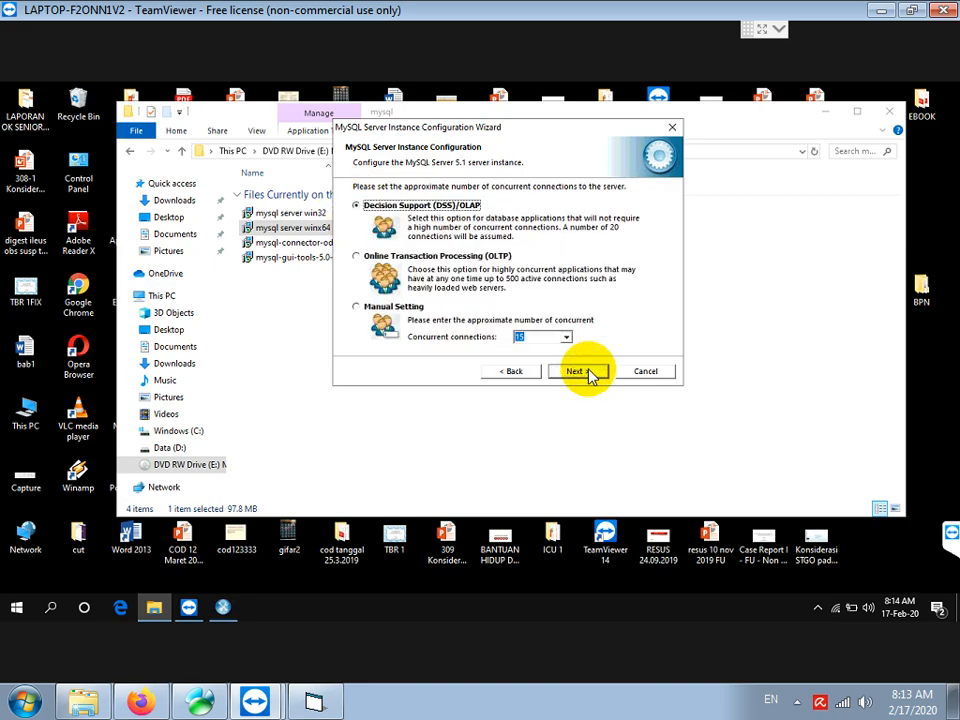
pyautogui.click(588, 374)
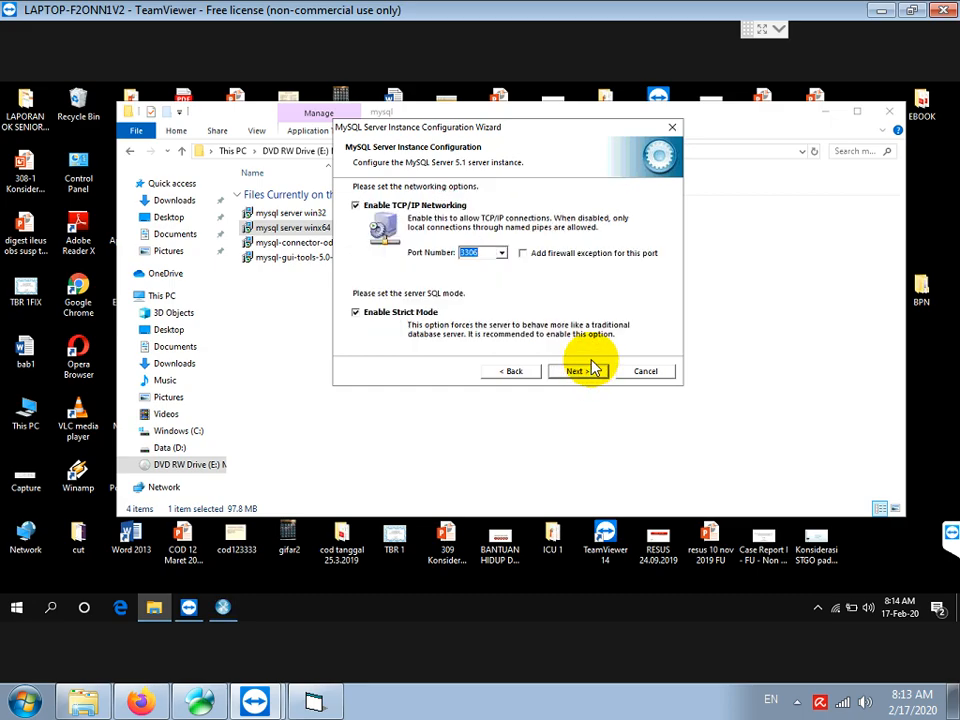
pyautogui.click(522, 253)
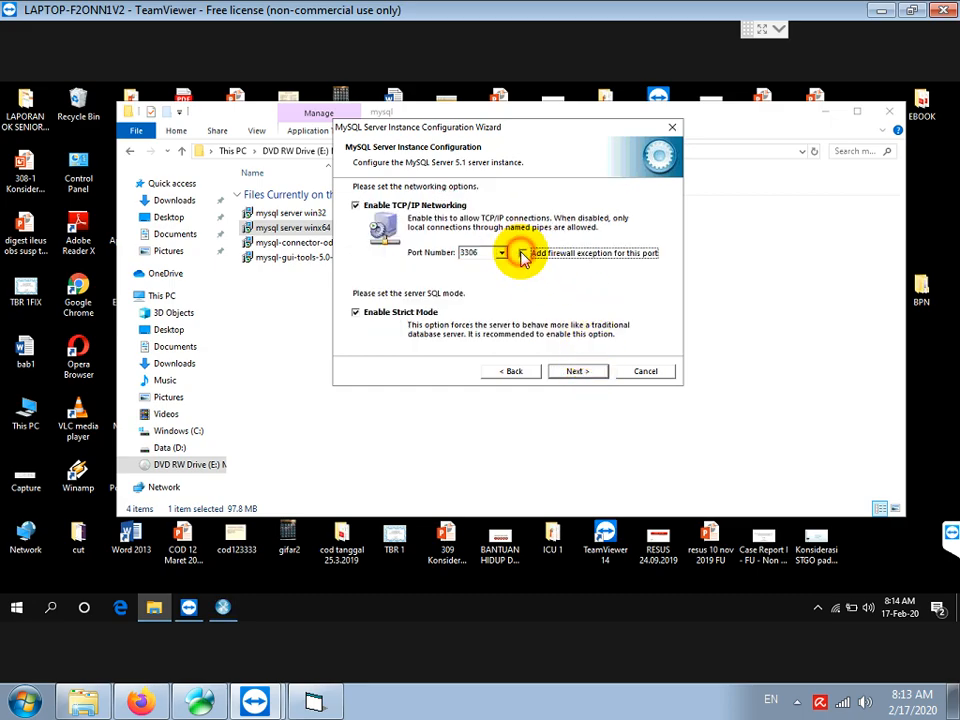
pyautogui.click(316, 702)
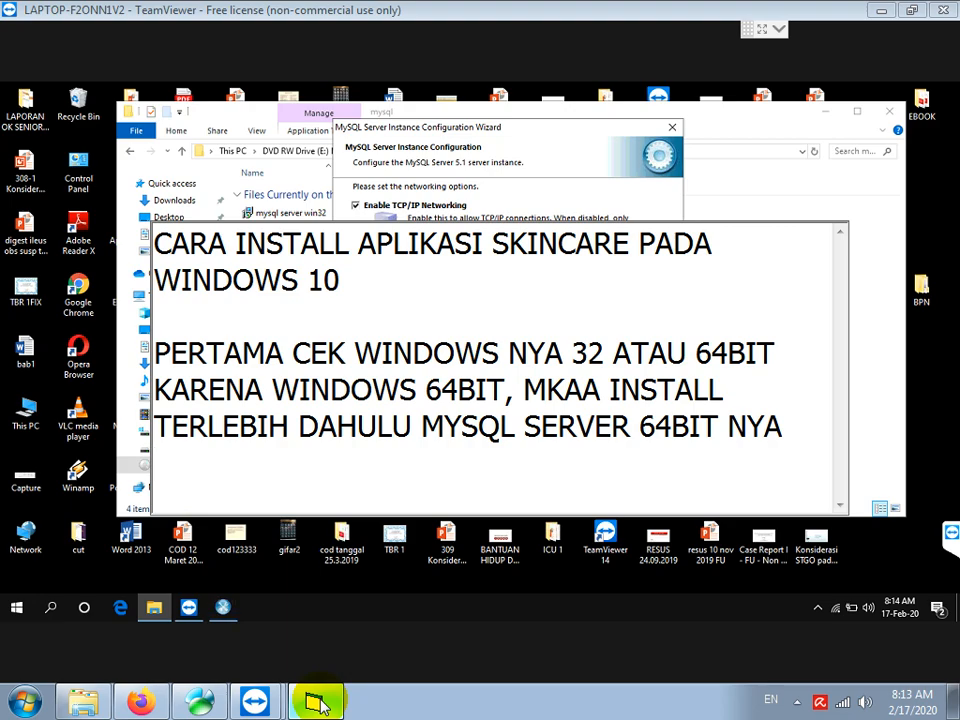
# Add the note 'PASTIKAN OPSI ADD FIREWALL EXCEPTION DICENTANG' to the installation notes
pyautogui.scroll(-1, 318, 703)
pyautogui.write('PASTIKAN O')
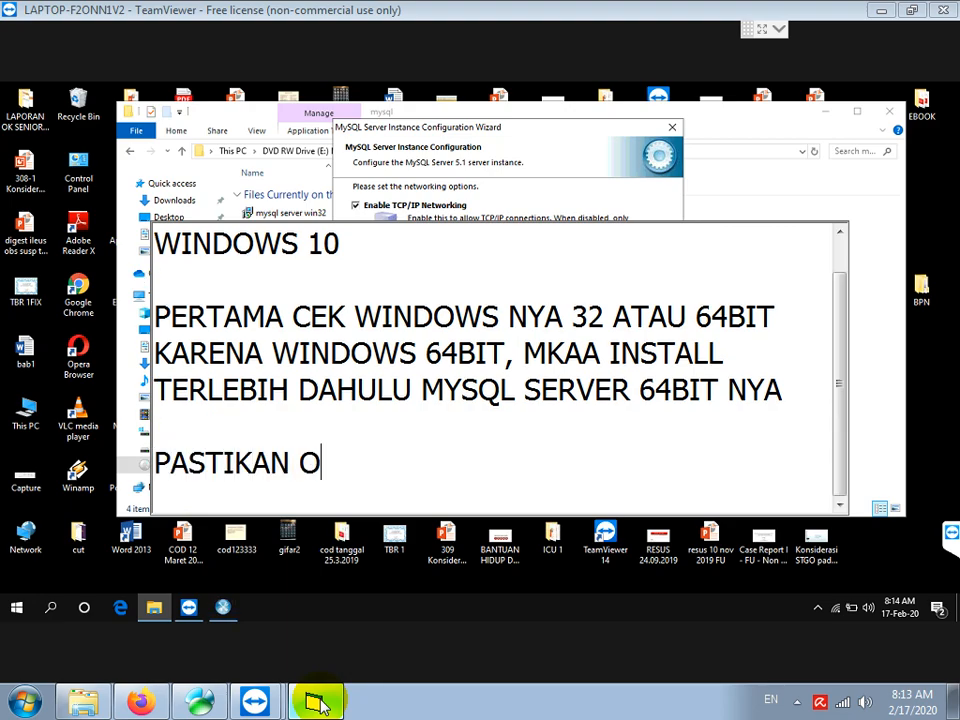
pyautogui.write('PSI ADD FIREW')
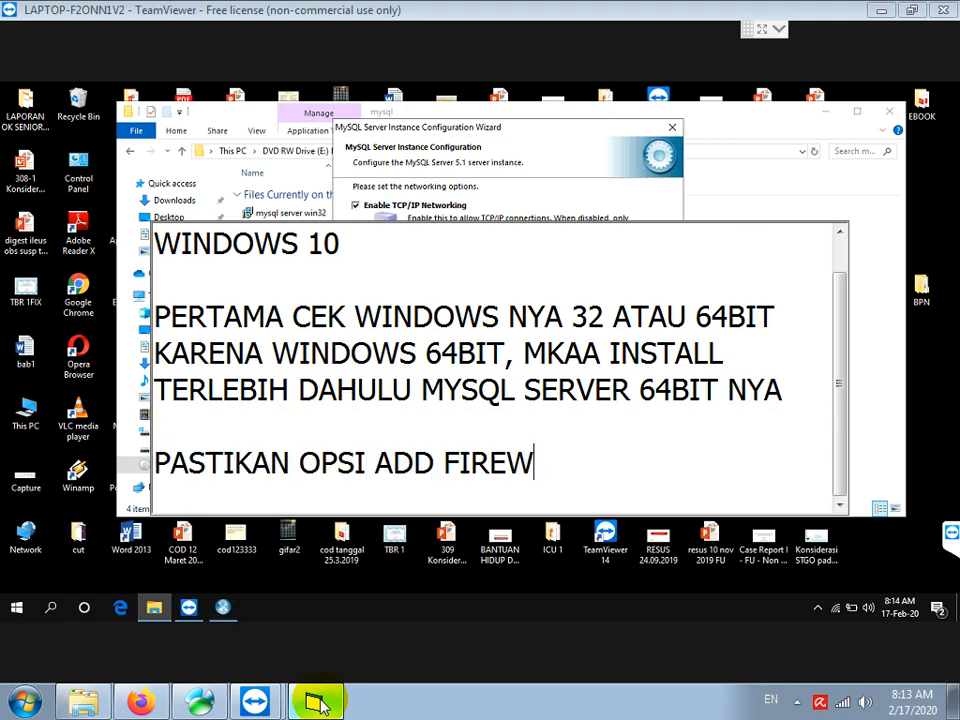
pyautogui.write('ALL EXCEPT')
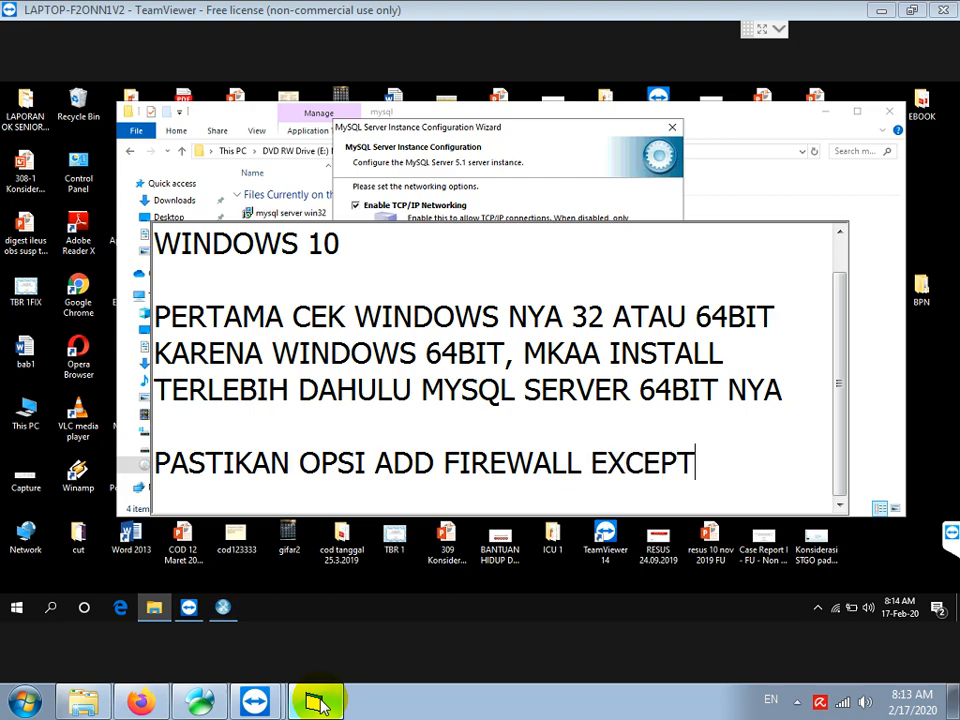
pyautogui.write('ION DICENTANG')
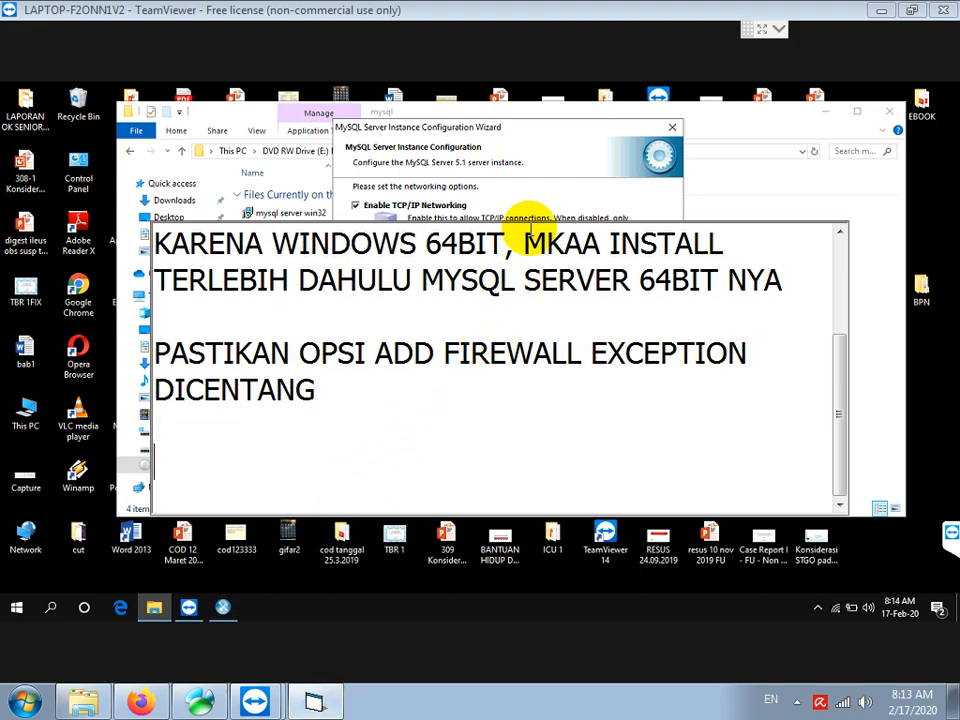
pyautogui.click(557, 180)
# Keep the Latin1 character set and service defaults, enter the root password, and enable remote root access
pyautogui.click(576, 374)
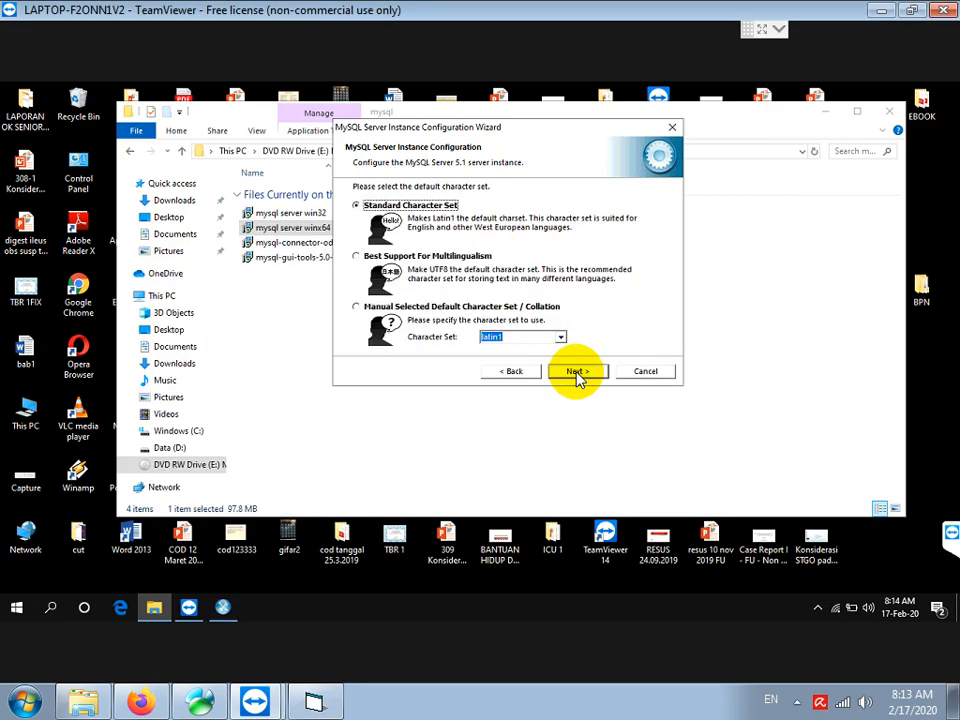
pyautogui.click(577, 374)
pyautogui.click(577, 374)
pyautogui.click(539, 230)
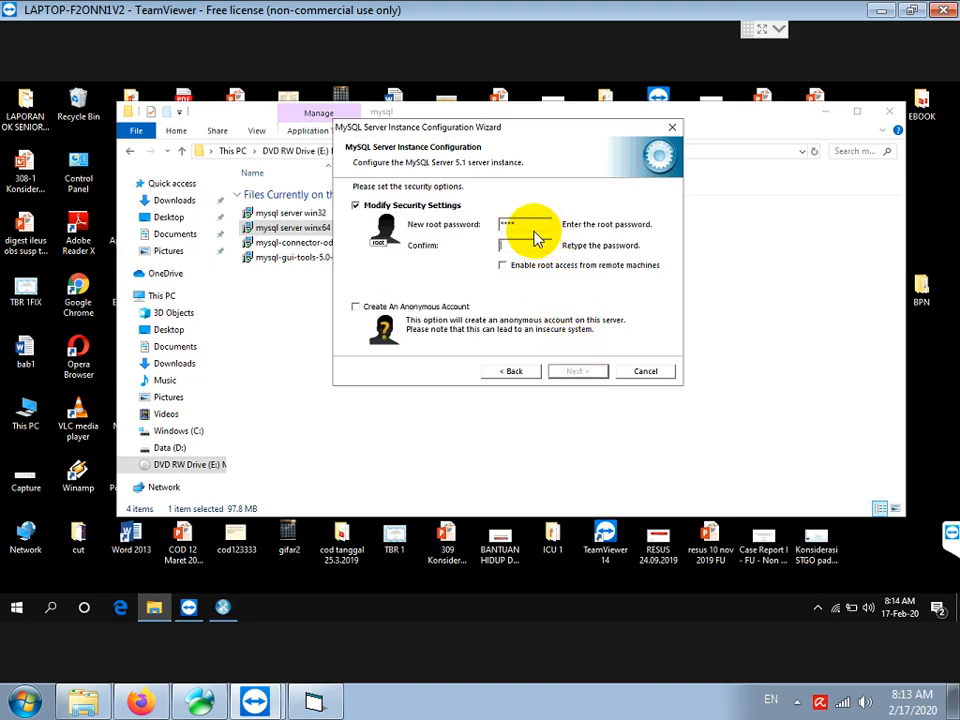
pyautogui.write('*')
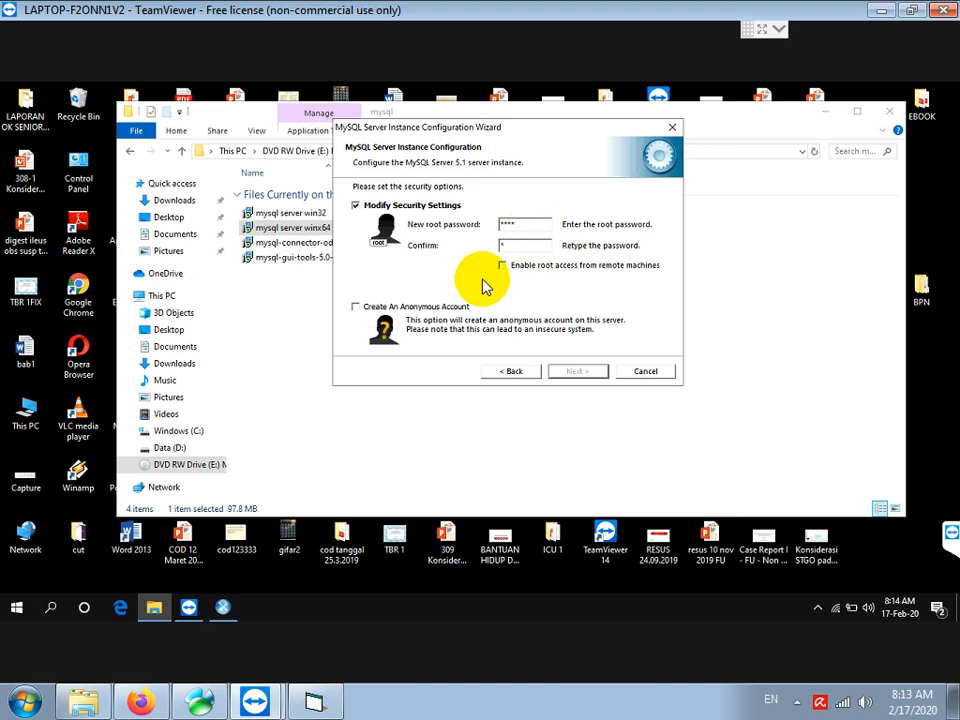
pyautogui.write('***')
pyautogui.click(502, 268)
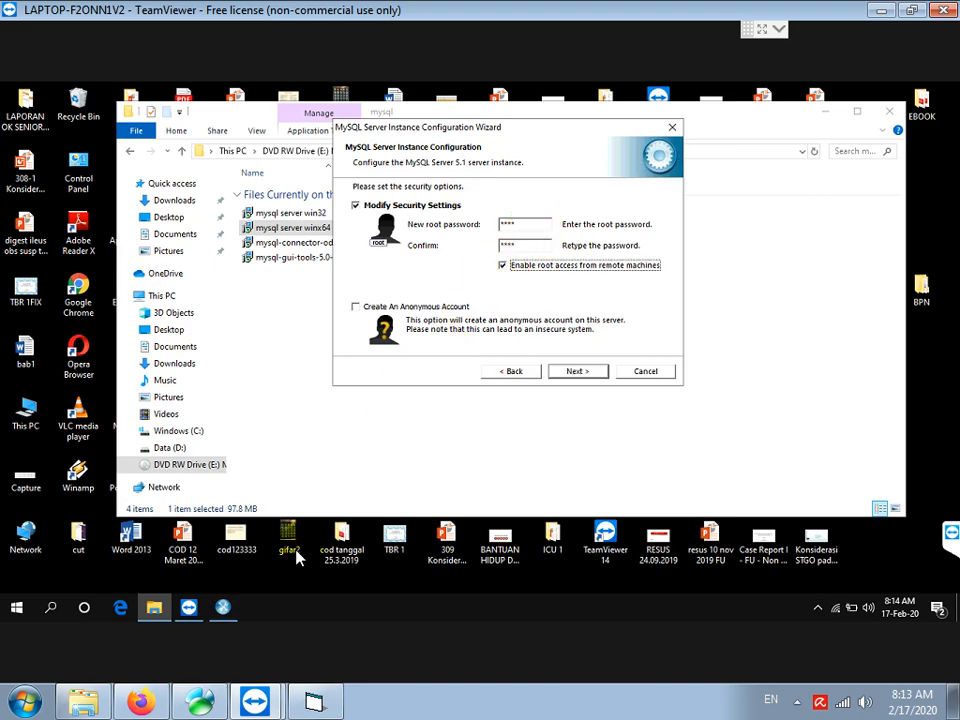
pyautogui.click(314, 702)
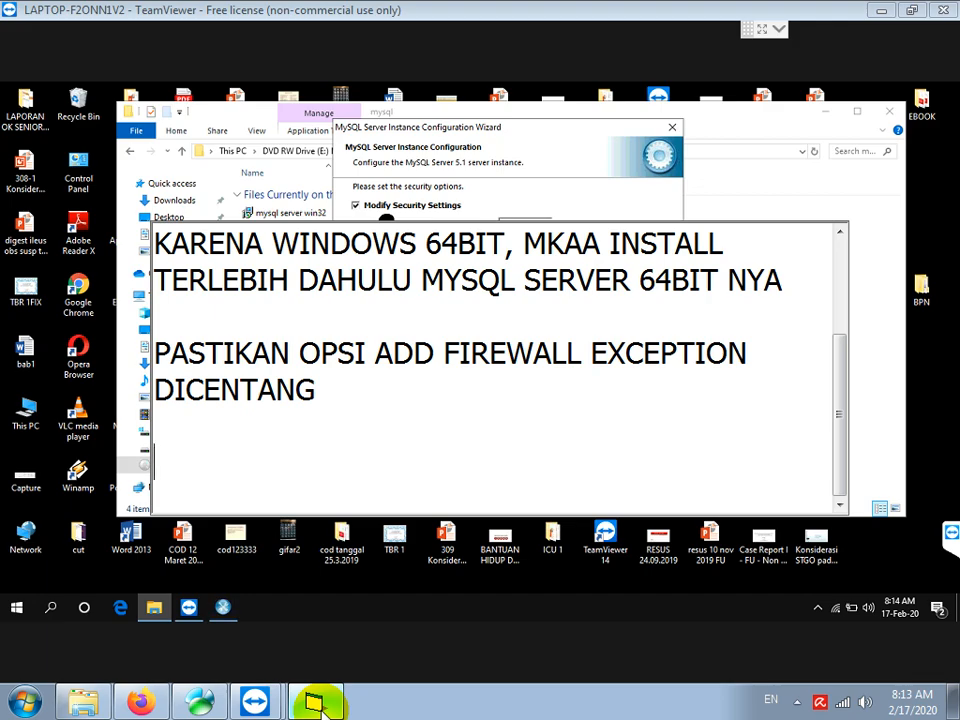
# Note how to fill both root password fields and that remote root access lets client computers reach the server database
pyautogui.write('NE')
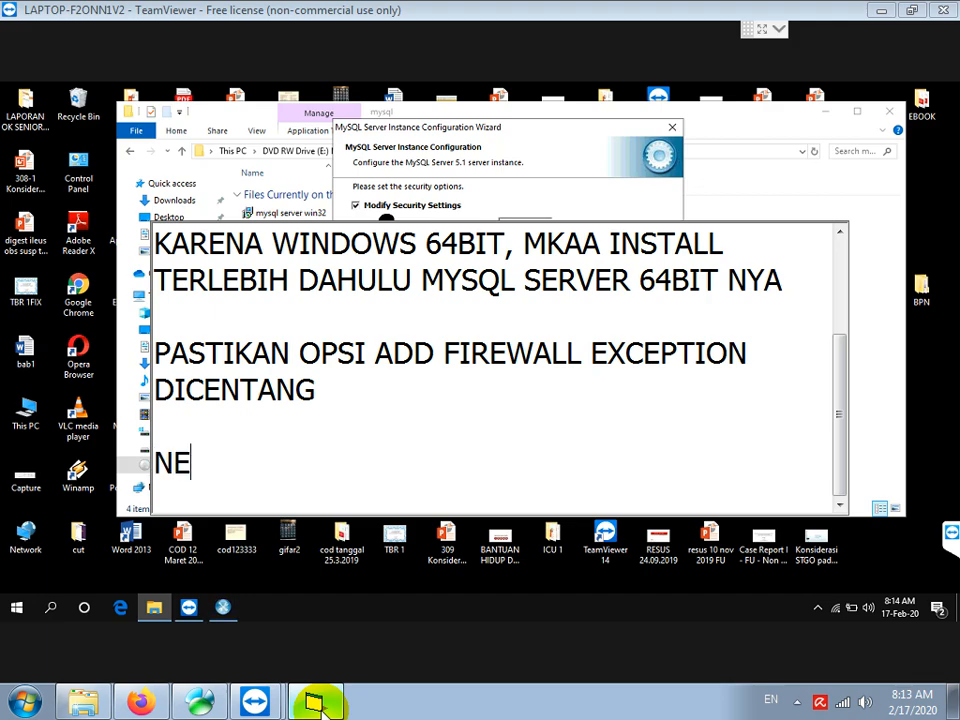
pyautogui.write('W ROOT PAS')
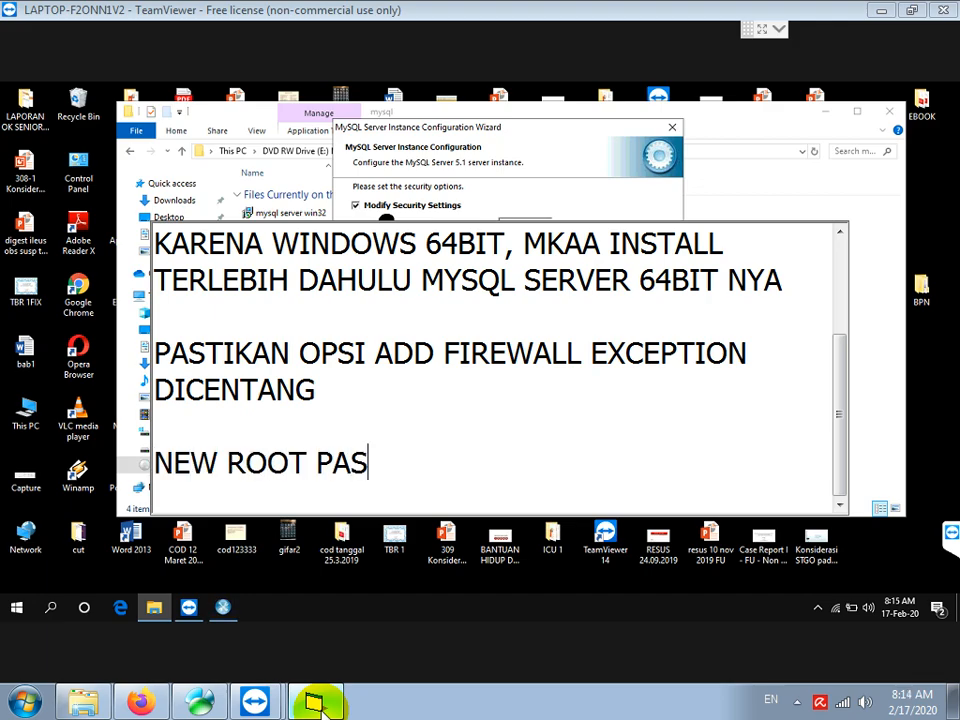
pyautogui.write('SWORD DAN ')
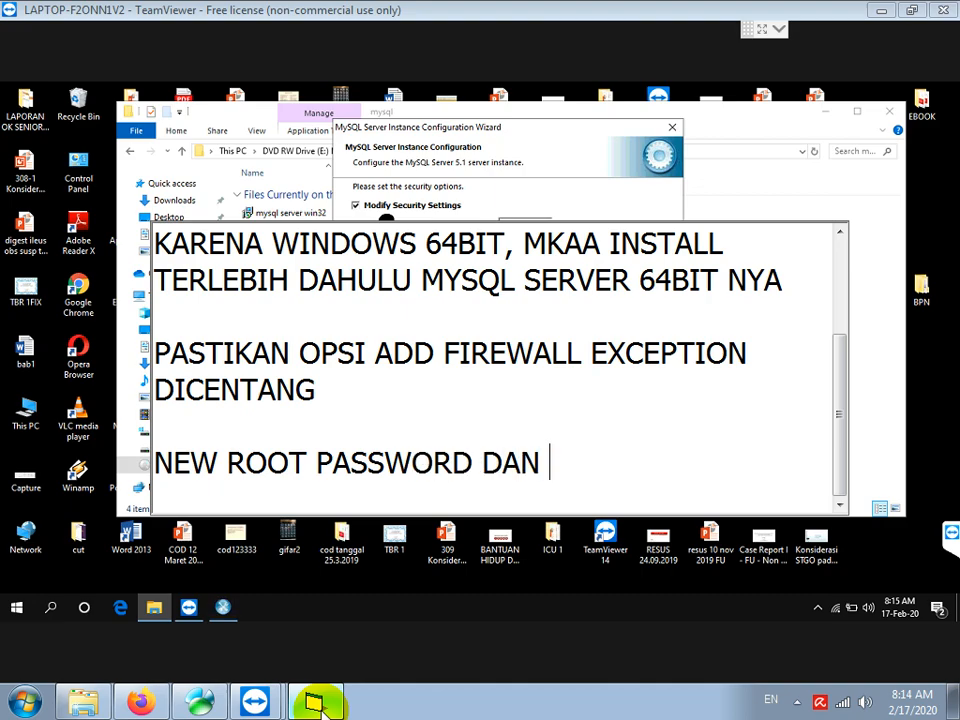
pyautogui.write('CONFIRM DIISI')
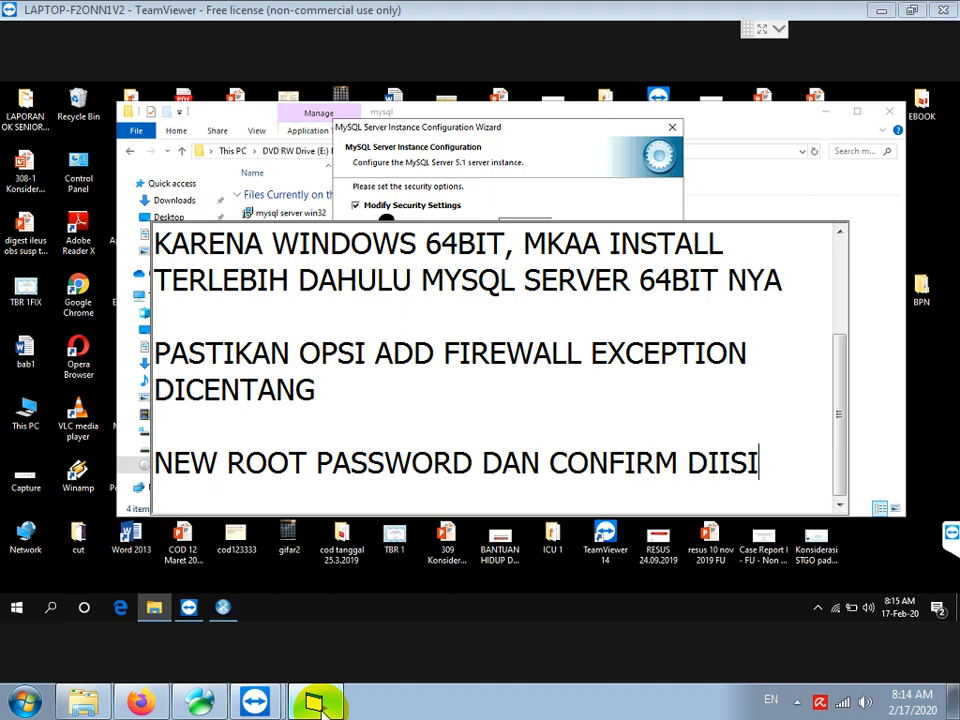
pyautogui.write(' DENGAN ROOT S')
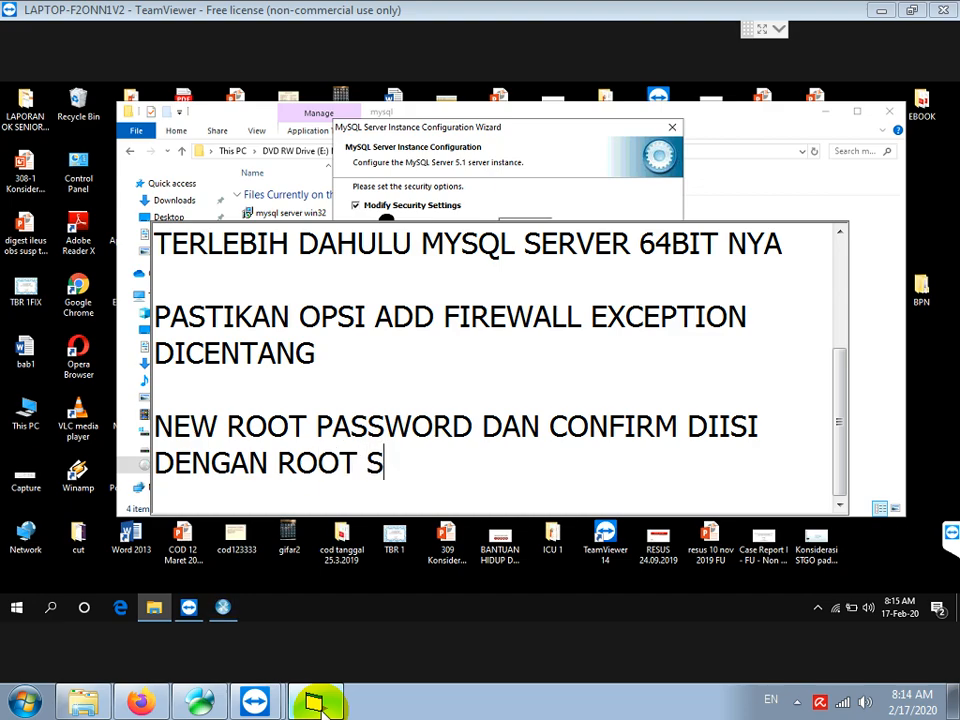
pyautogui.write('EMUA KECIL SEMUA KECIL SEMU')
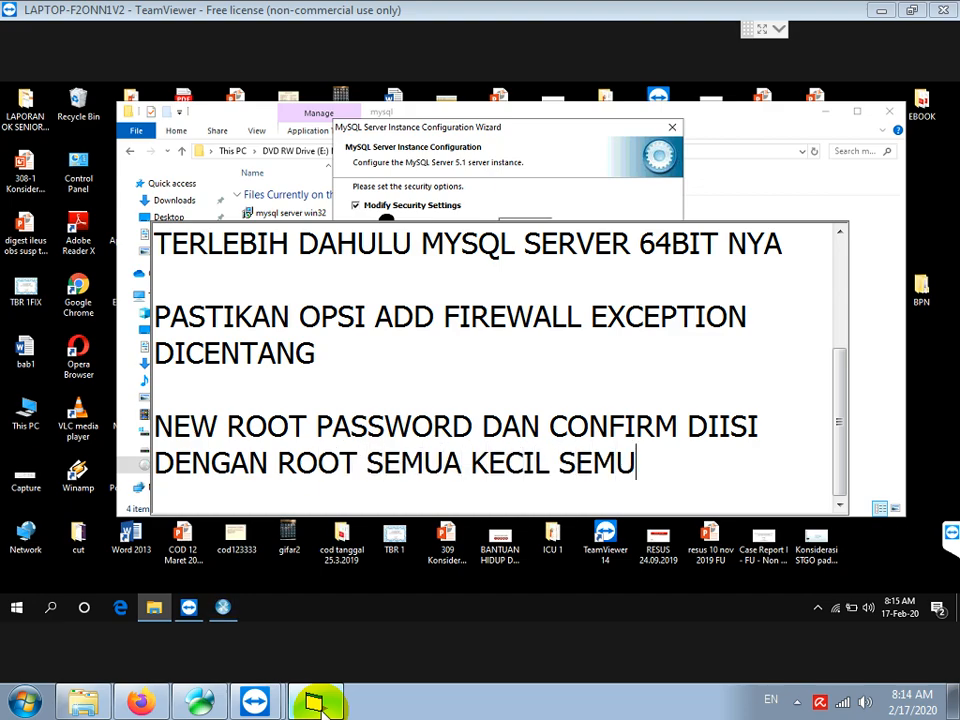
pyautogui.press('Return')
pyautogui.press('Return')
pyautogui.write('PASTIKAN ')
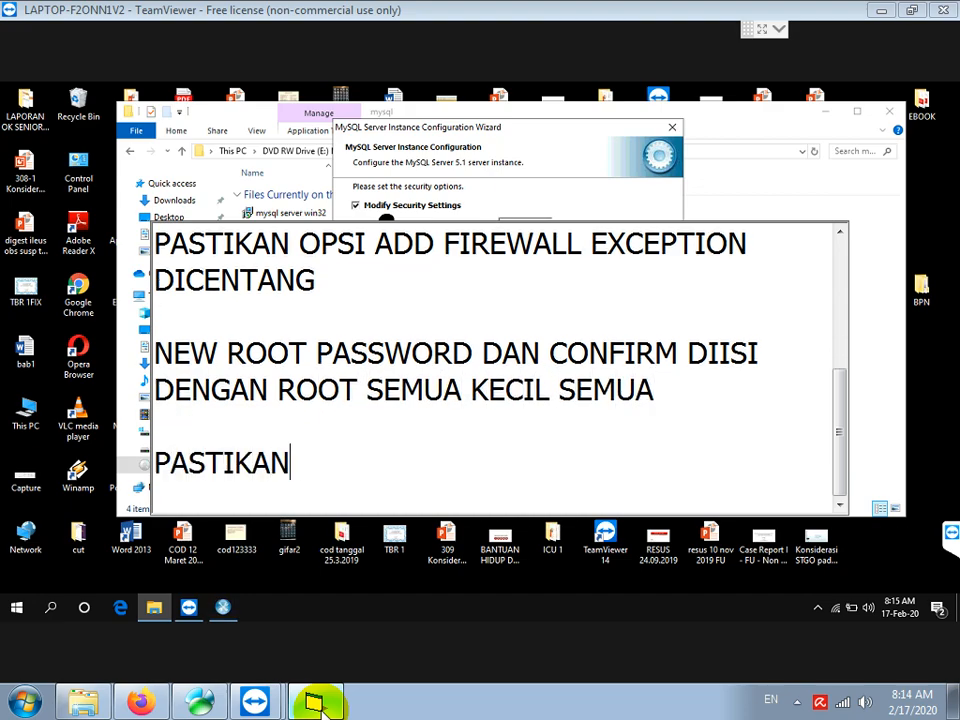
pyautogui.write('JUGA OPSI EX')
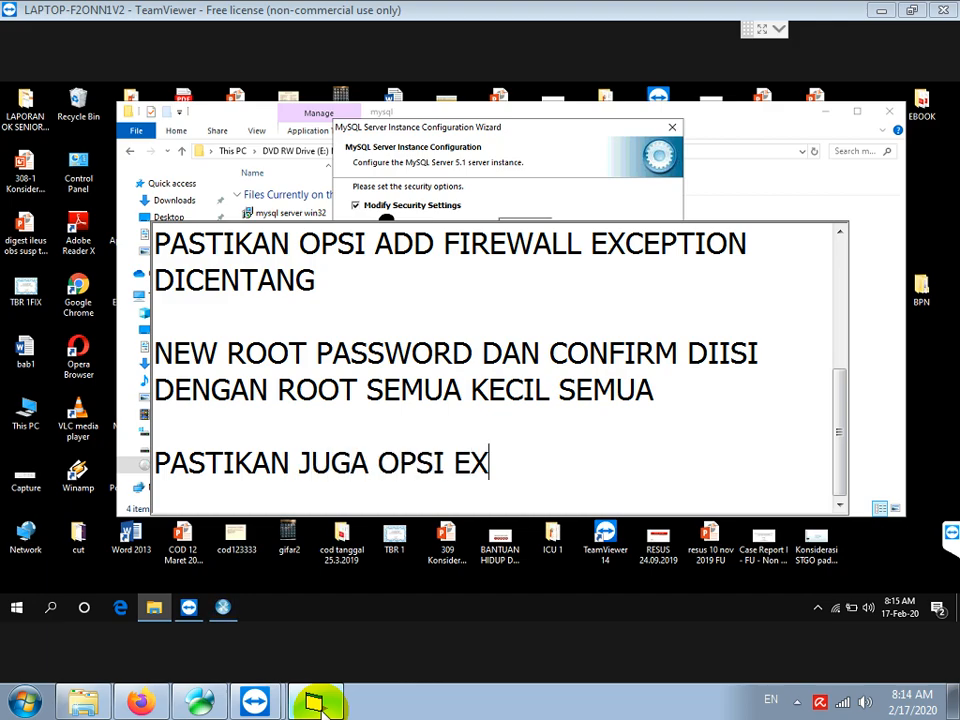
pyautogui.press('BackSpace')
pyautogui.write('NABL')
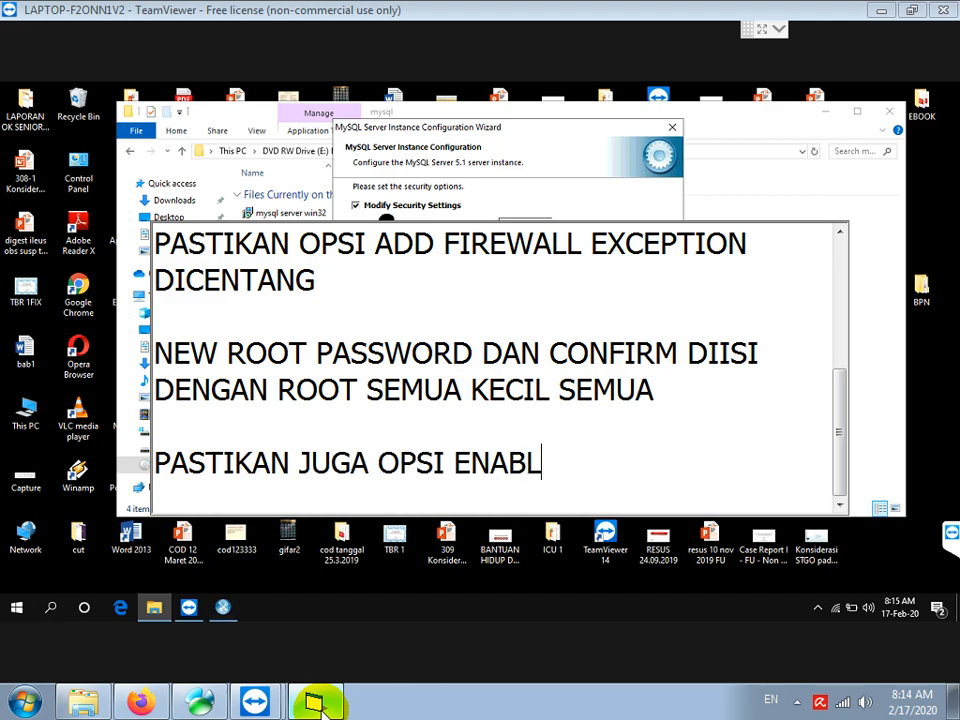
pyautogui.write('E ROOT ACCESS DO')
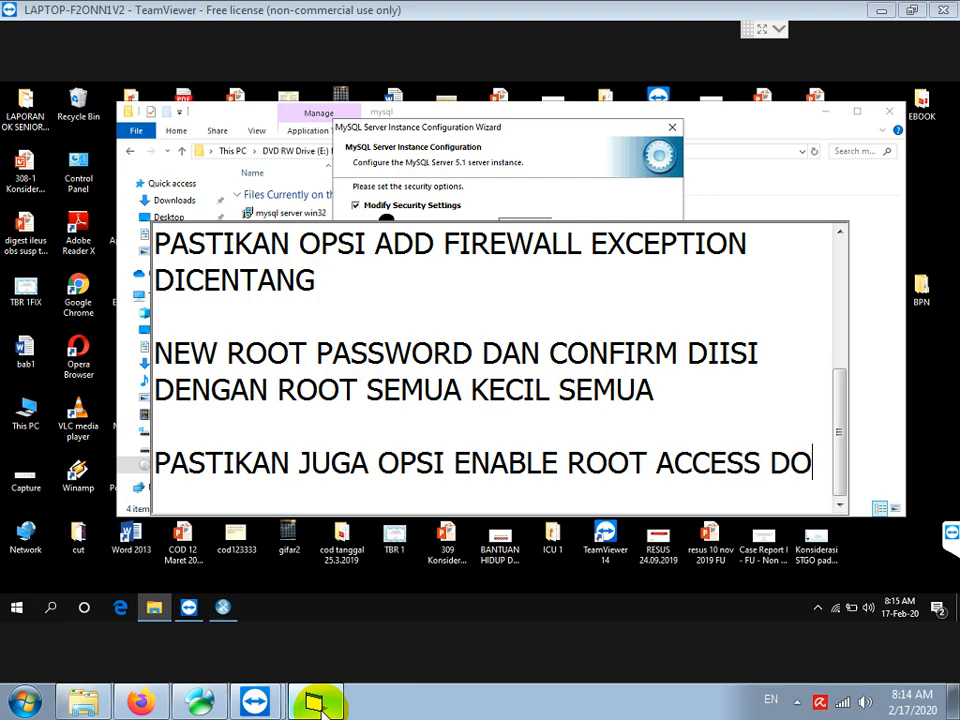
pyautogui.press('BackSpace')
pyautogui.write('ICENTANG')
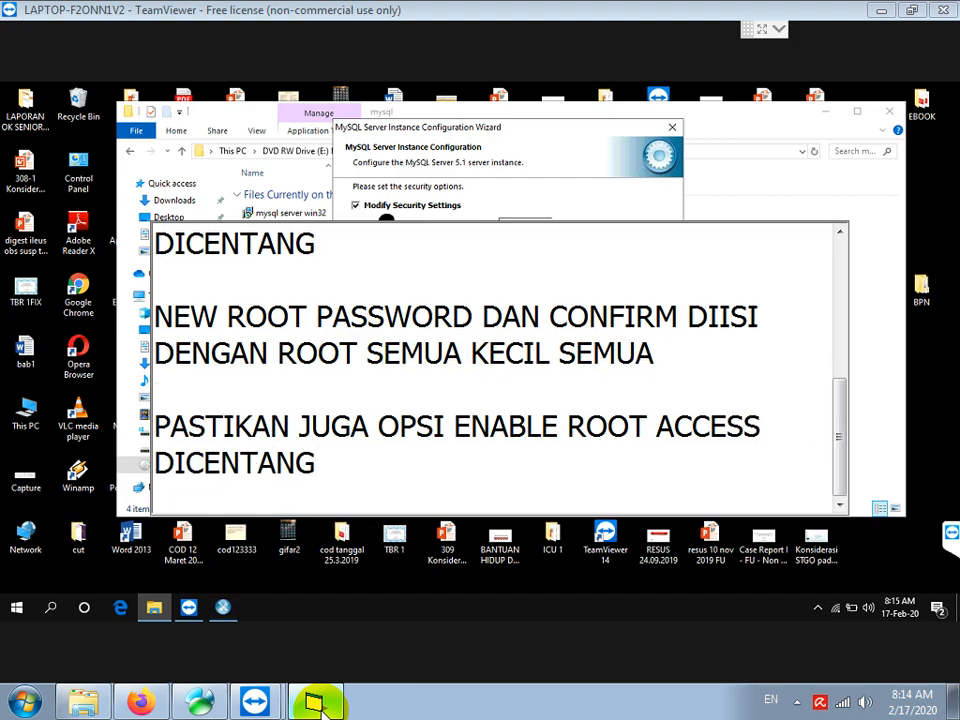
pyautogui.write(', GUNANYA ')
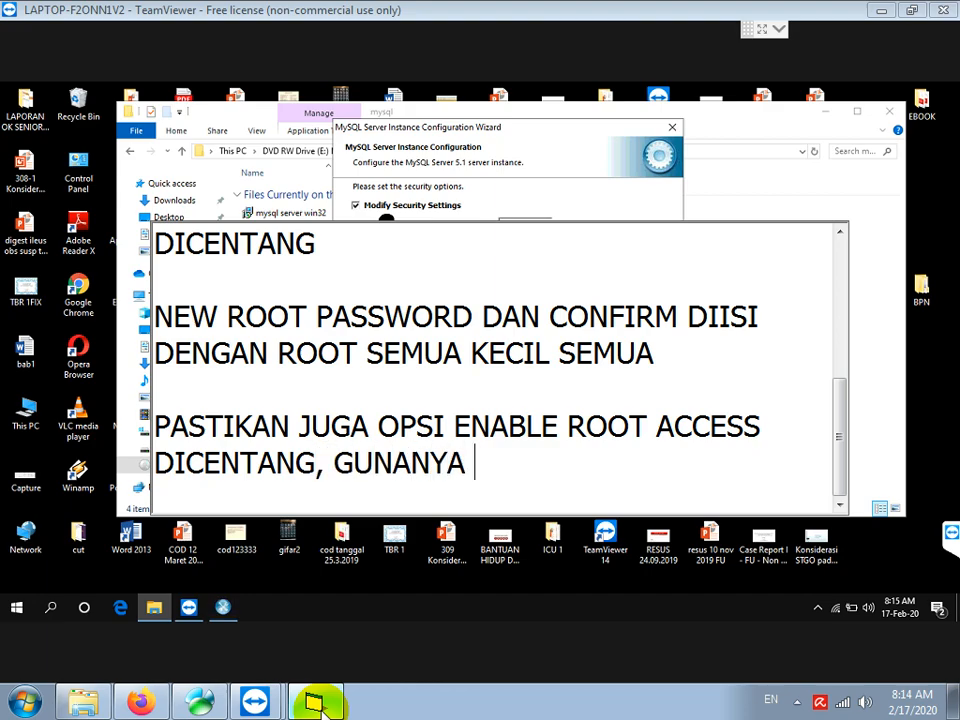
pyautogui.write('AGAR SAAT ')
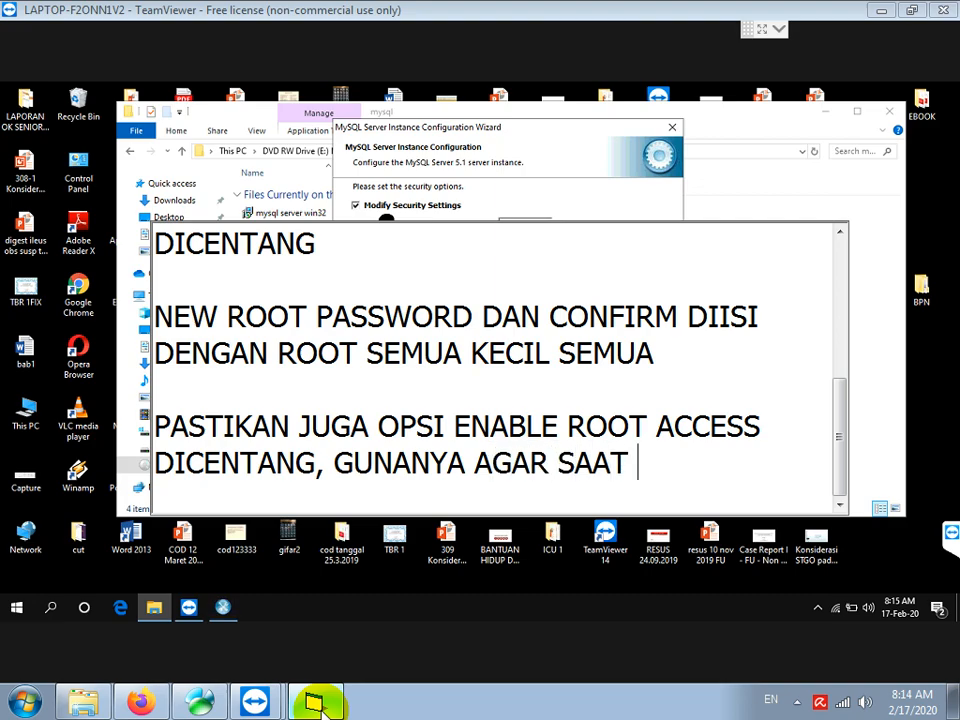
pyautogui.write('INSTALL APLIKA')
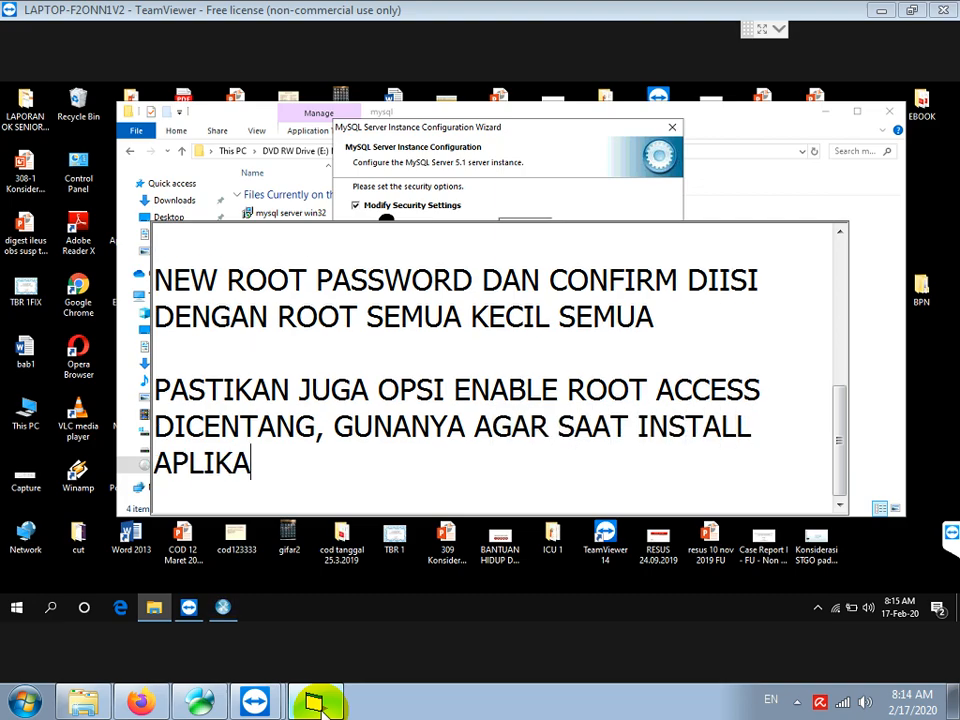
pyautogui.write('SI DI KOMPUITER')
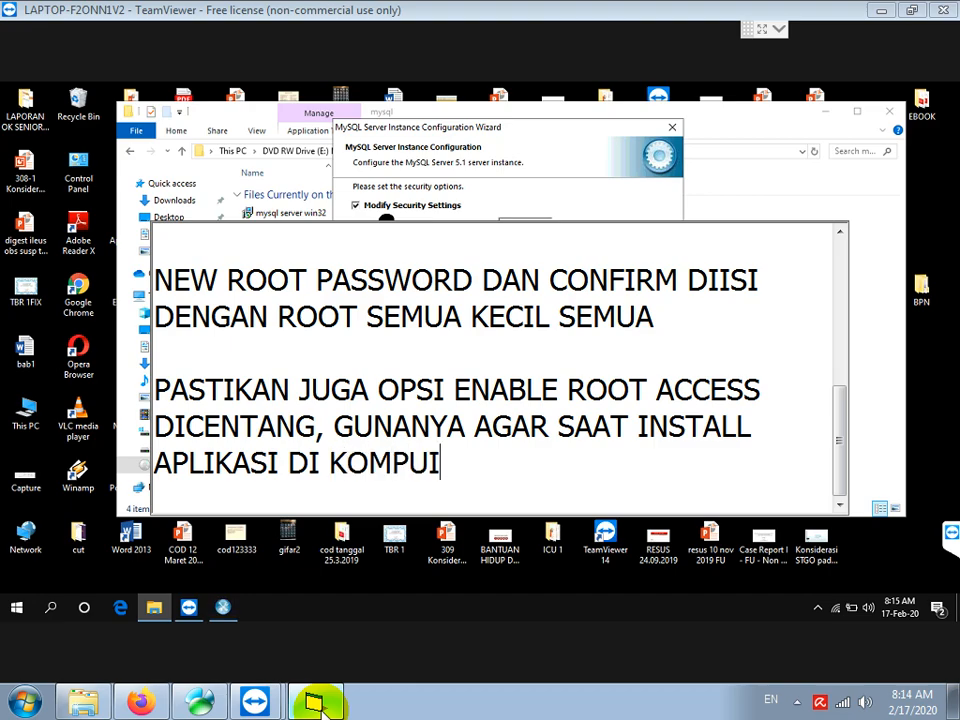
pyautogui.press('BackSpace')
pyautogui.press('BackSpace')
pyautogui.write('TER KLIEN')
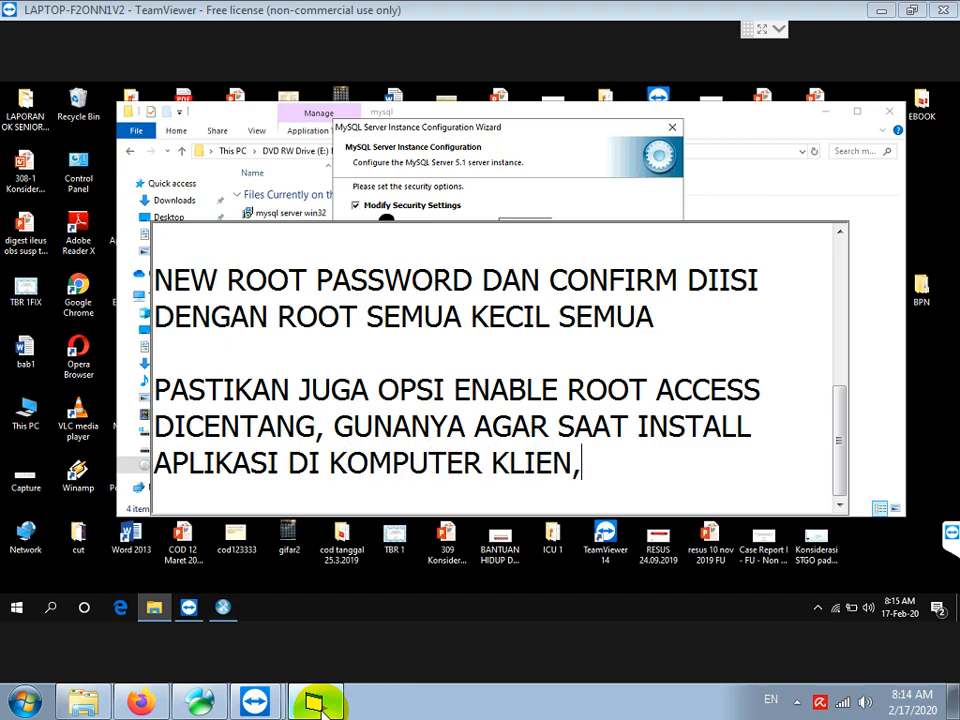
pyautogui.write(', DAPAT MEN')
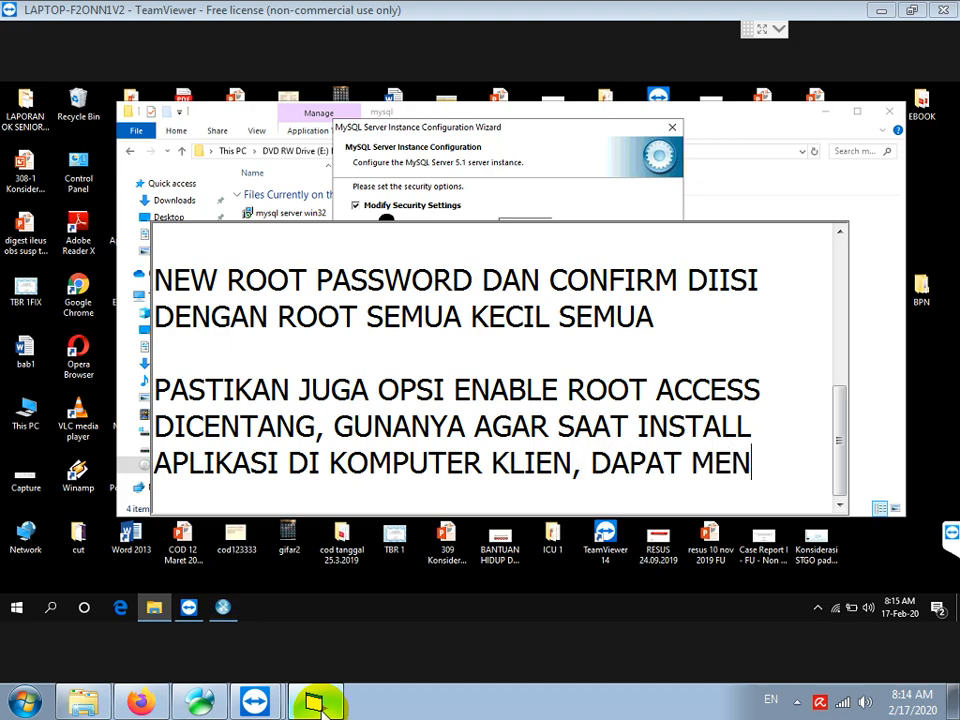
pyautogui.write('GAKSES DATA')
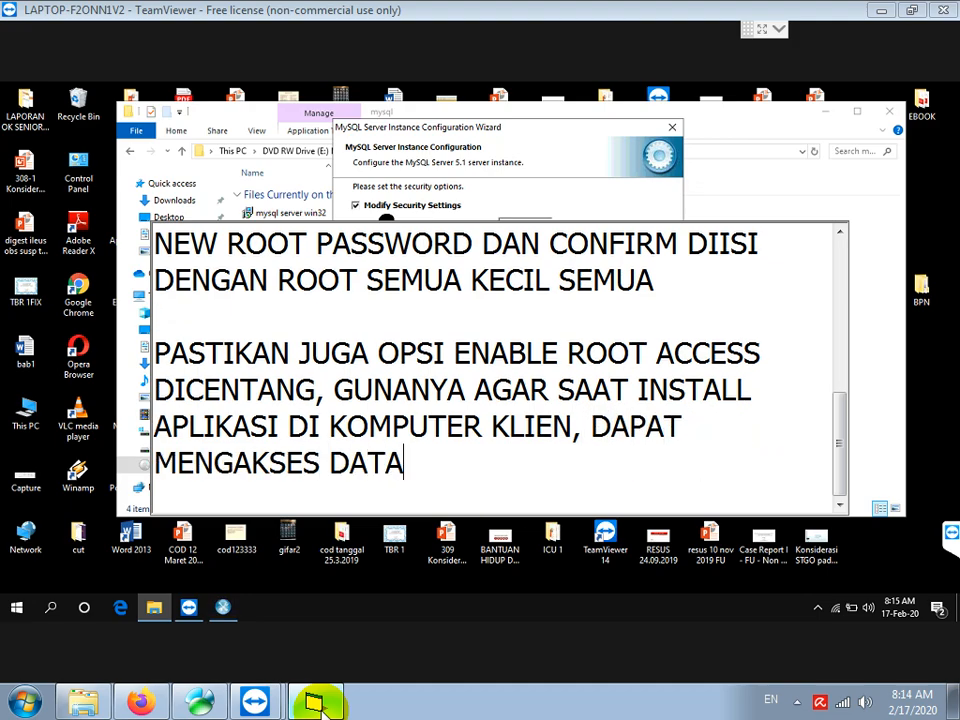
pyautogui.write('BASE DI KO')
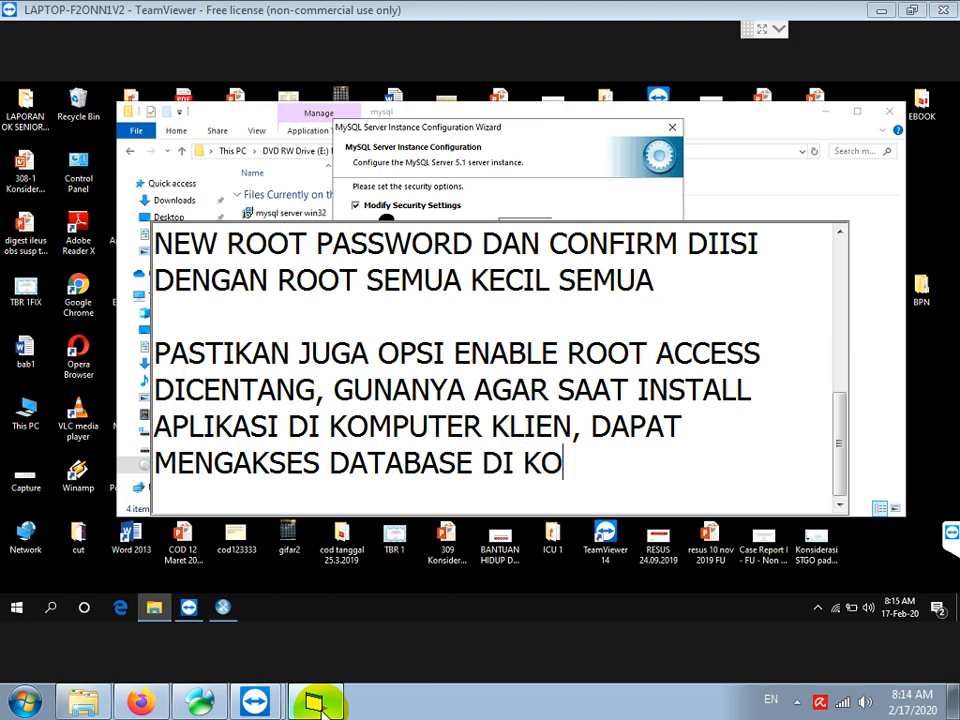
pyautogui.write('MPUTER SERVER')
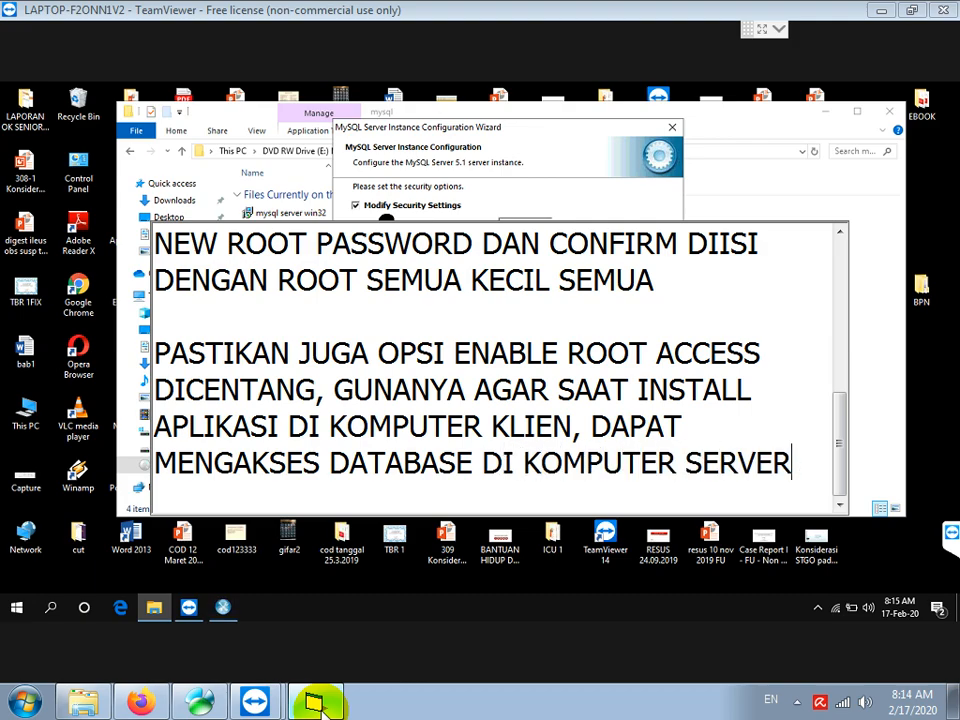
pyautogui.write('INI/')
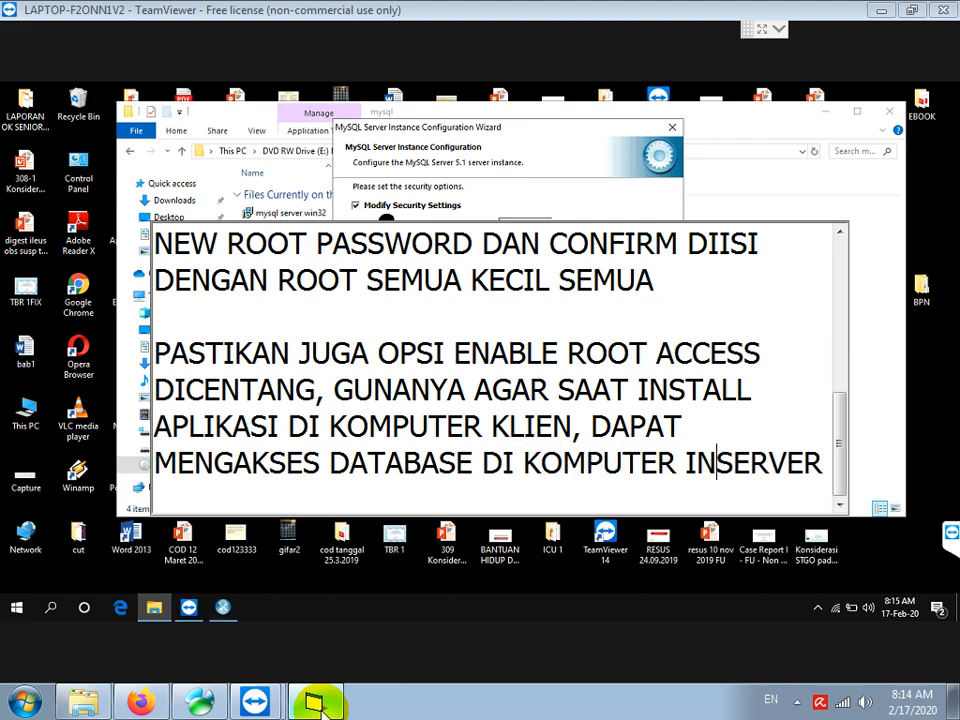
pyautogui.scroll(-2, 495, 370)
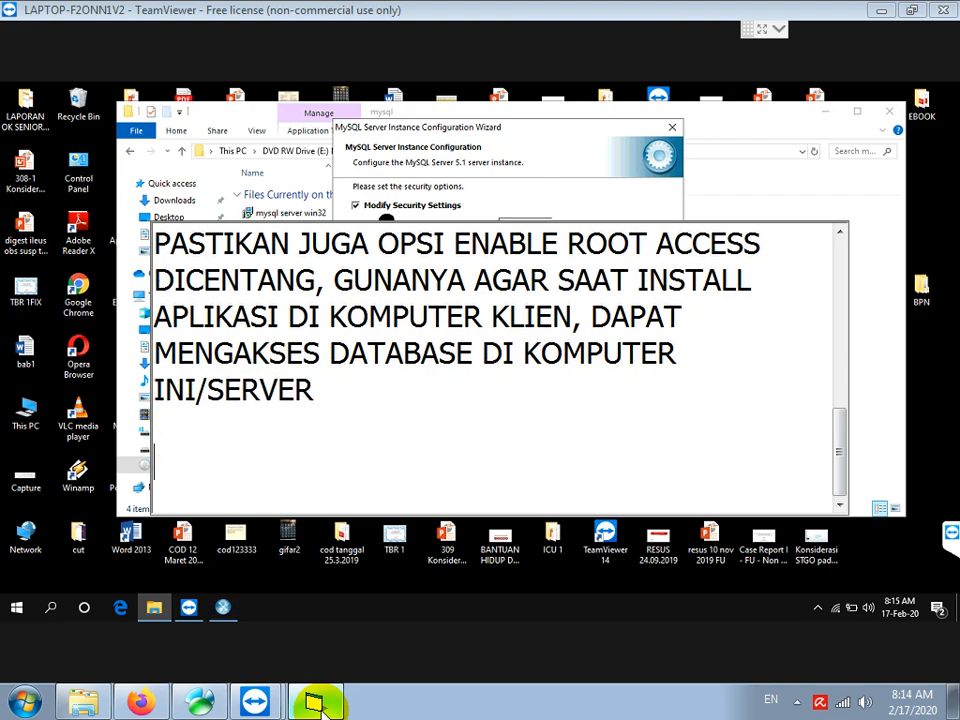
# Accept the security settings, execute the MySQL instance configuration, and finish the wizard once all steps complete
pyautogui.click(578, 197)
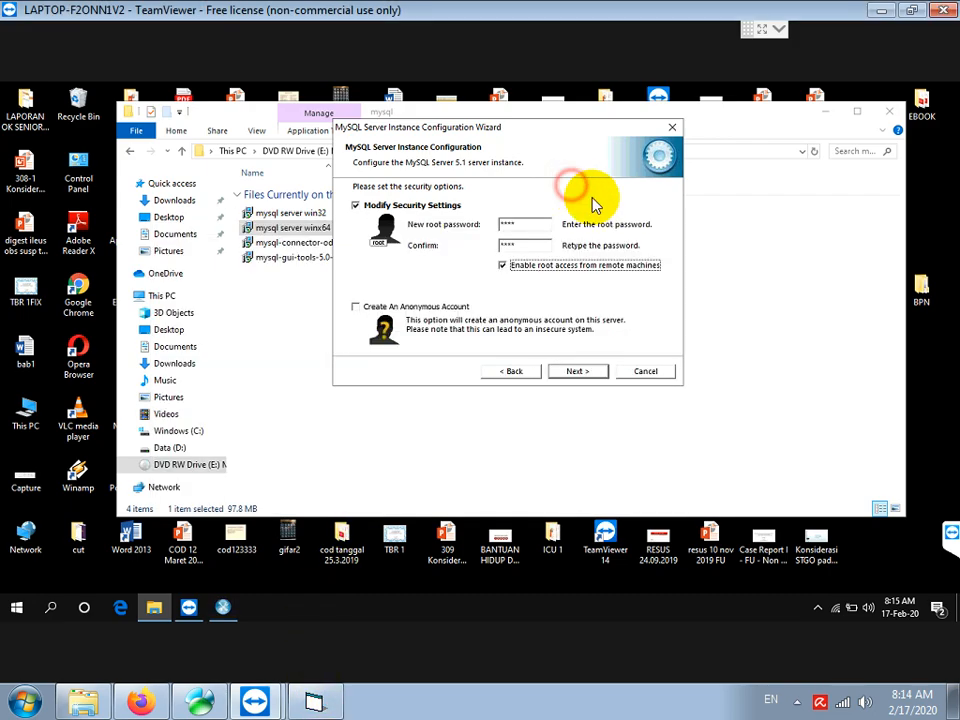
pyautogui.click(566, 382)
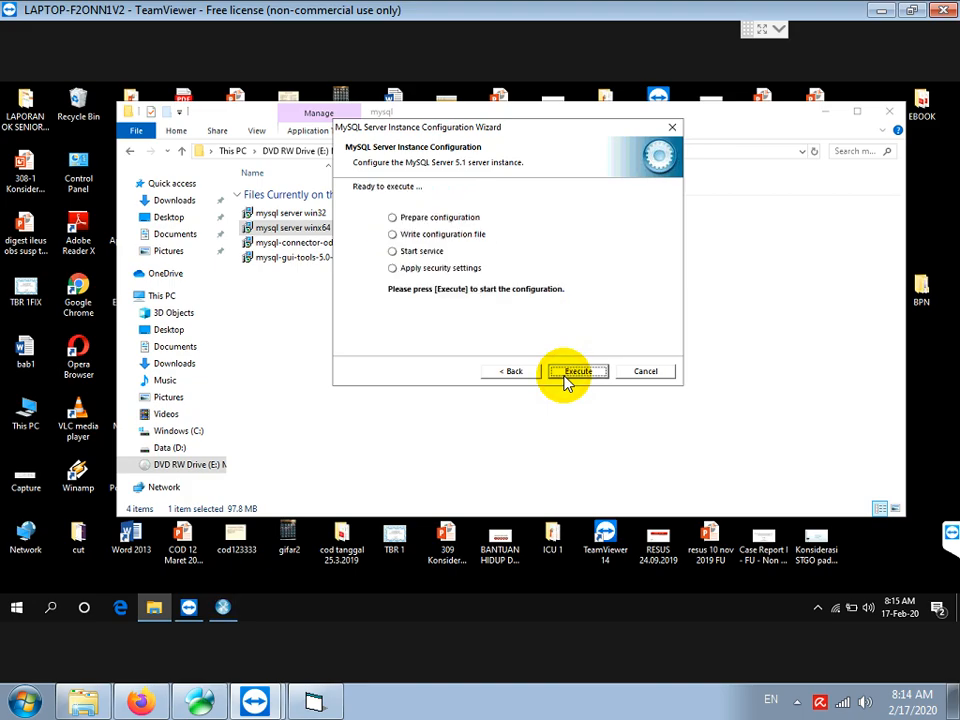
pyautogui.click(565, 377)
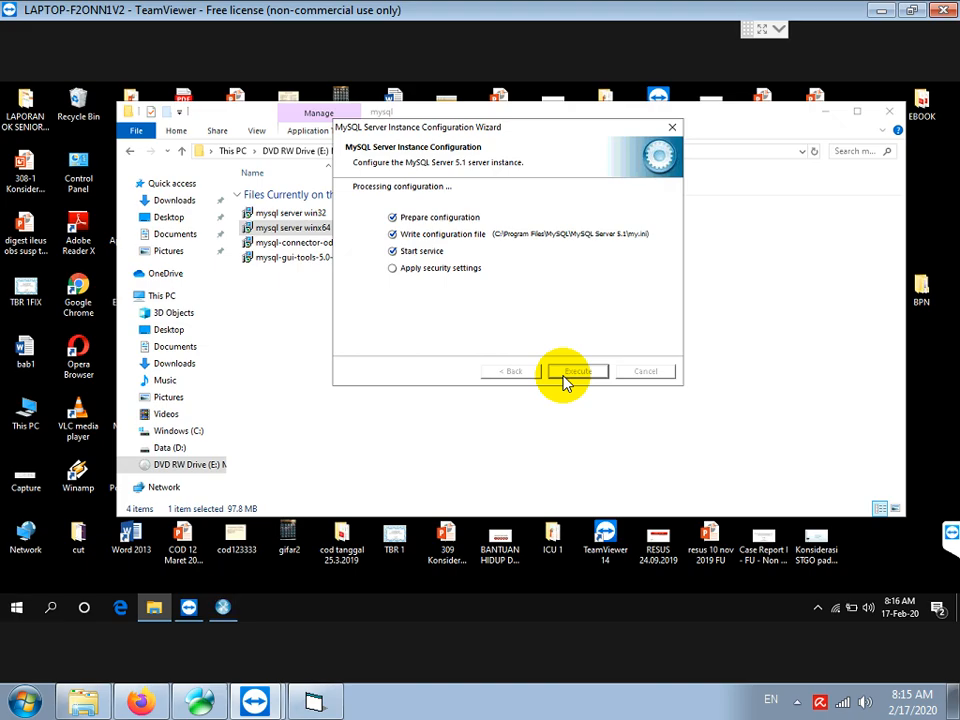
pyautogui.click(575, 372)
# Add the note 'SELANJUTNYA INSTALL MYSQL CONNECTOR ODBC, HANYA ADA 1 PILIHAN YAITU YANG 32BIT'
pyautogui.click(315, 703)
pyautogui.press('Return')
pyautogui.press('Return')
pyautogui.write('SELANJUTNY')
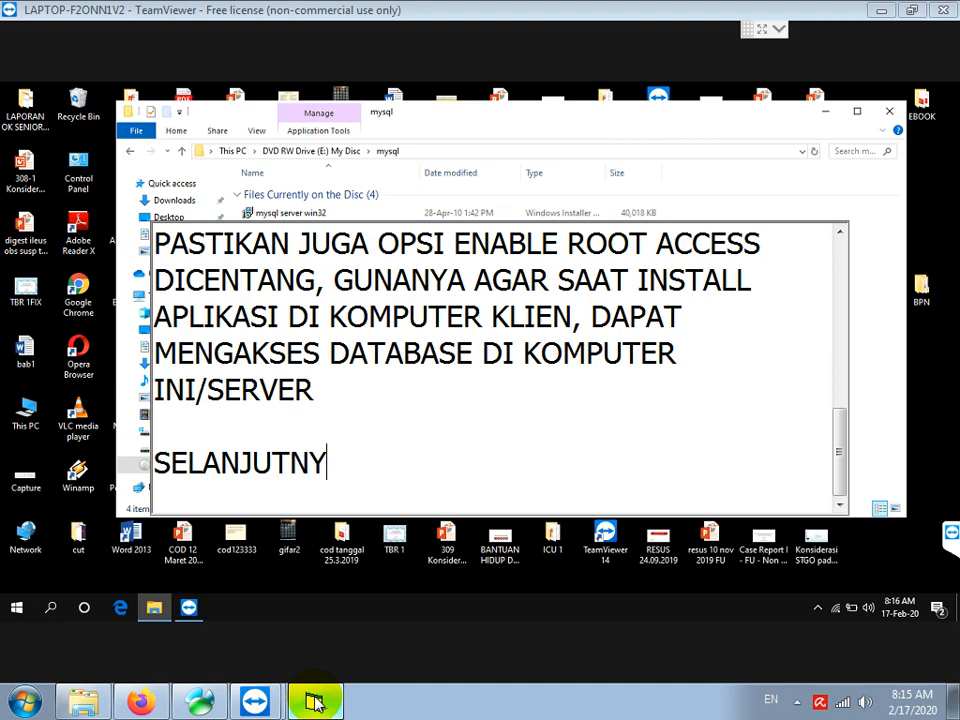
pyautogui.write('A INSTALL MYS')
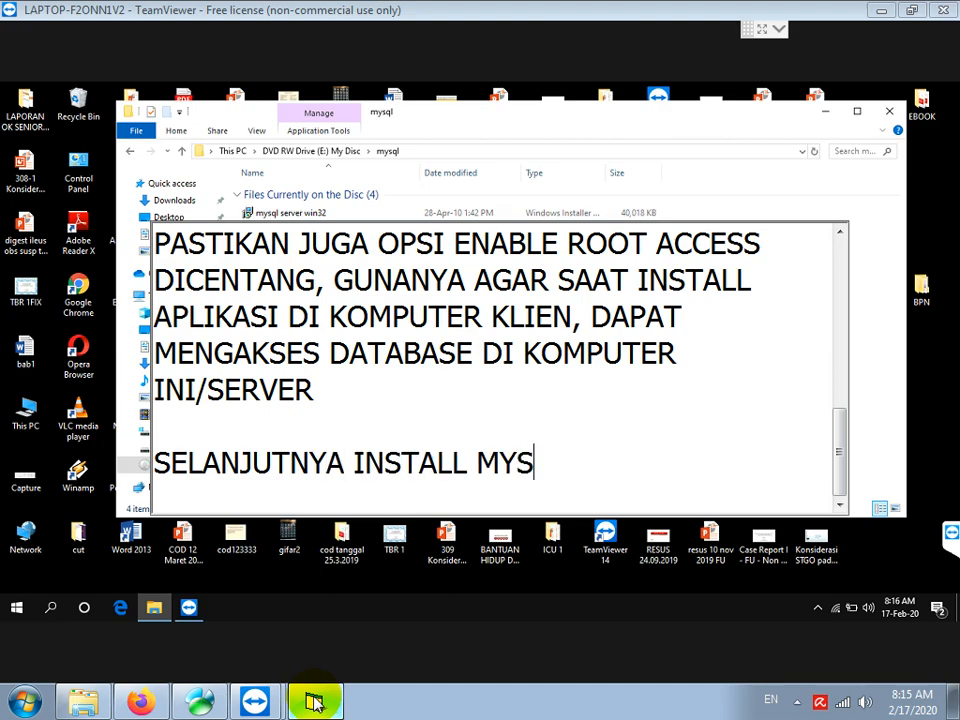
pyautogui.write('QL CONNECTOR ODBC, HANYA')
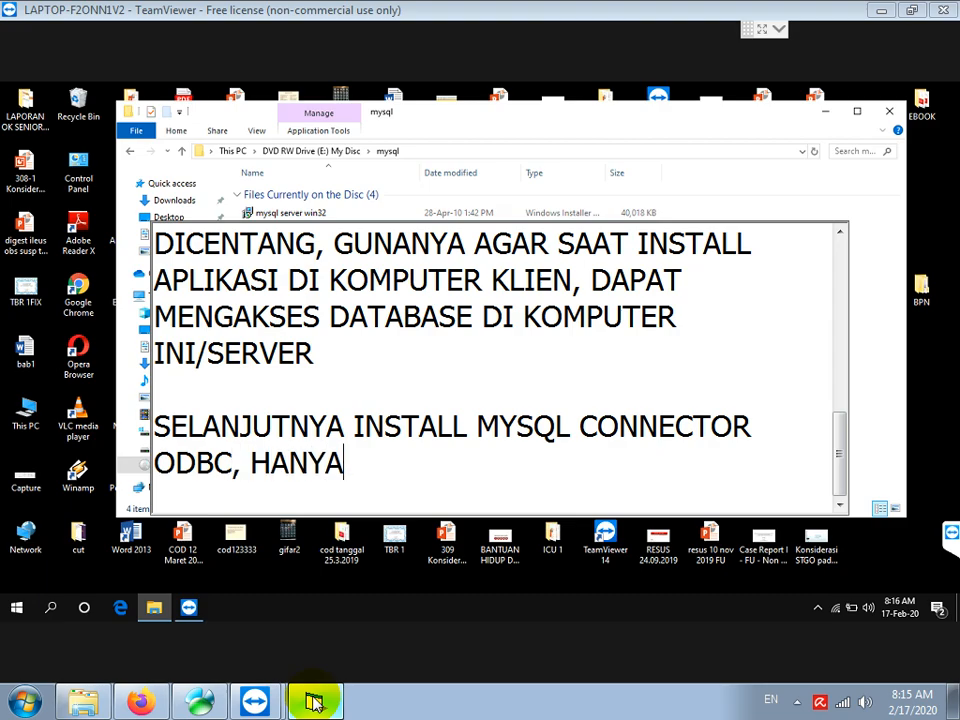
pyautogui.write(' ADA 1 PILI')
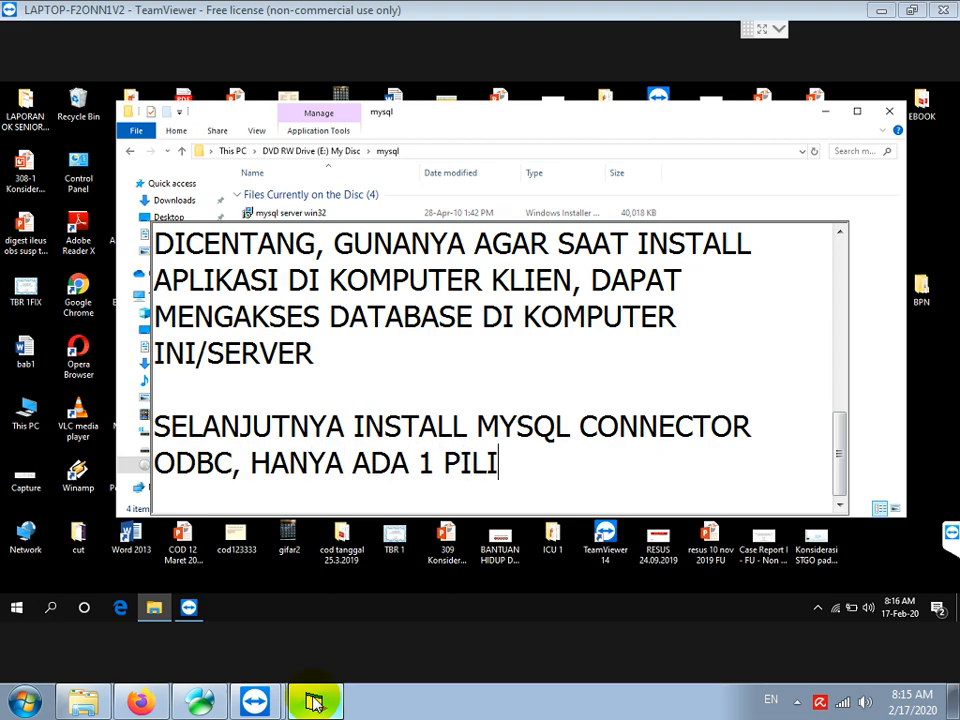
pyautogui.write('HAN YAOIT')
pyautogui.press('BackSpace')
pyautogui.press('BackSpace')
pyautogui.press('BackSpace')
pyautogui.write('ITU')
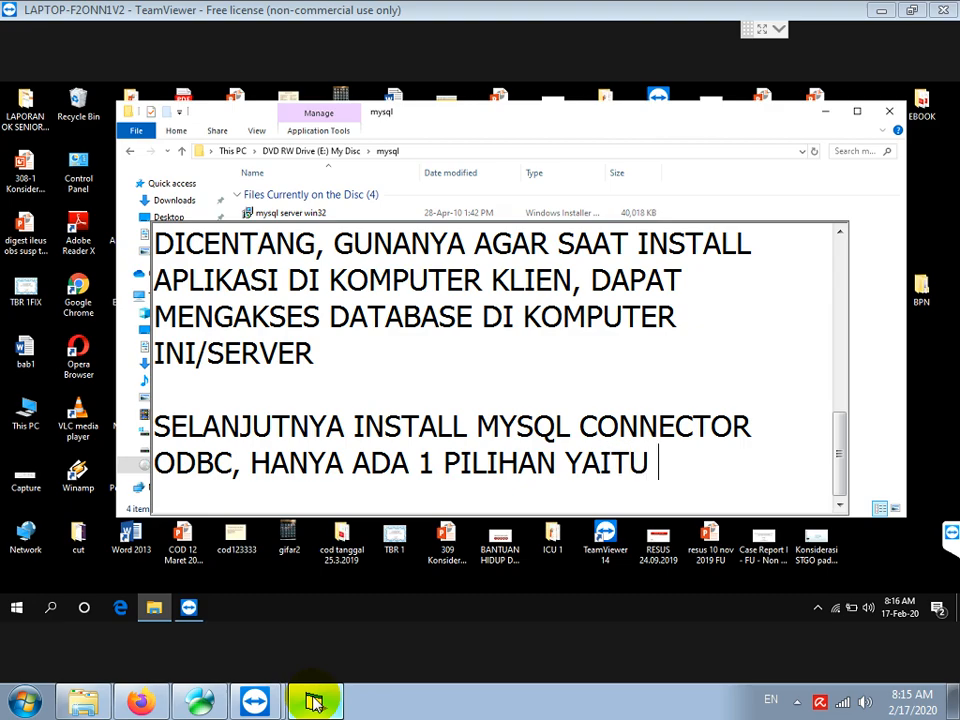
pyautogui.write(' YANG 32BIT')
pyautogui.press('Return')
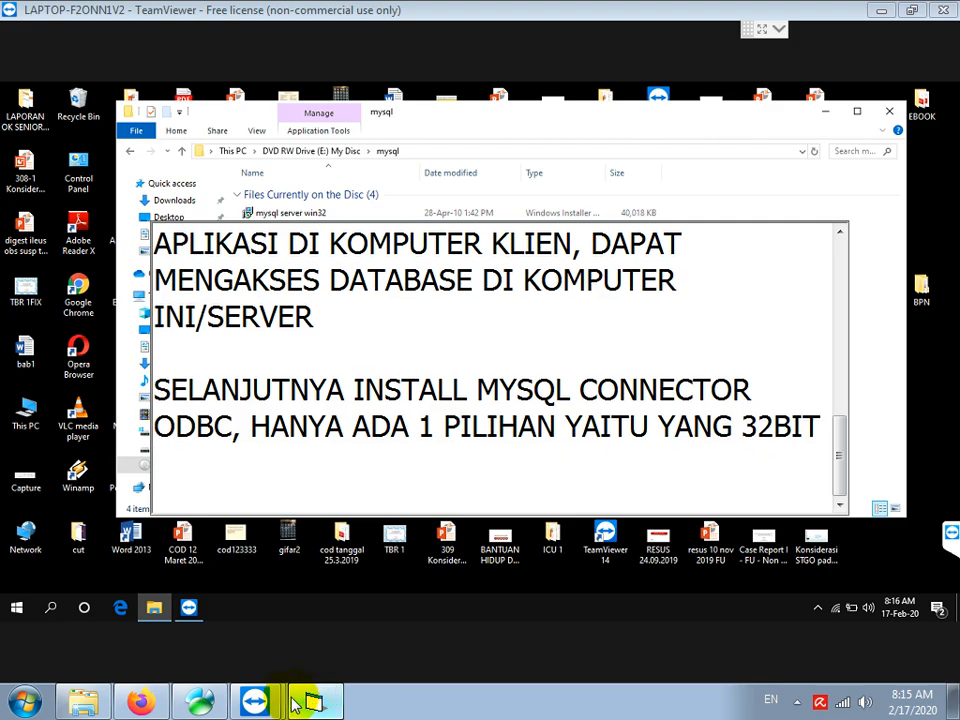
pyautogui.press('Return')
# Select the mysql-connector-odbc-5.1.4-win32 installer in the mysql disc folder
pyautogui.click(736, 199)
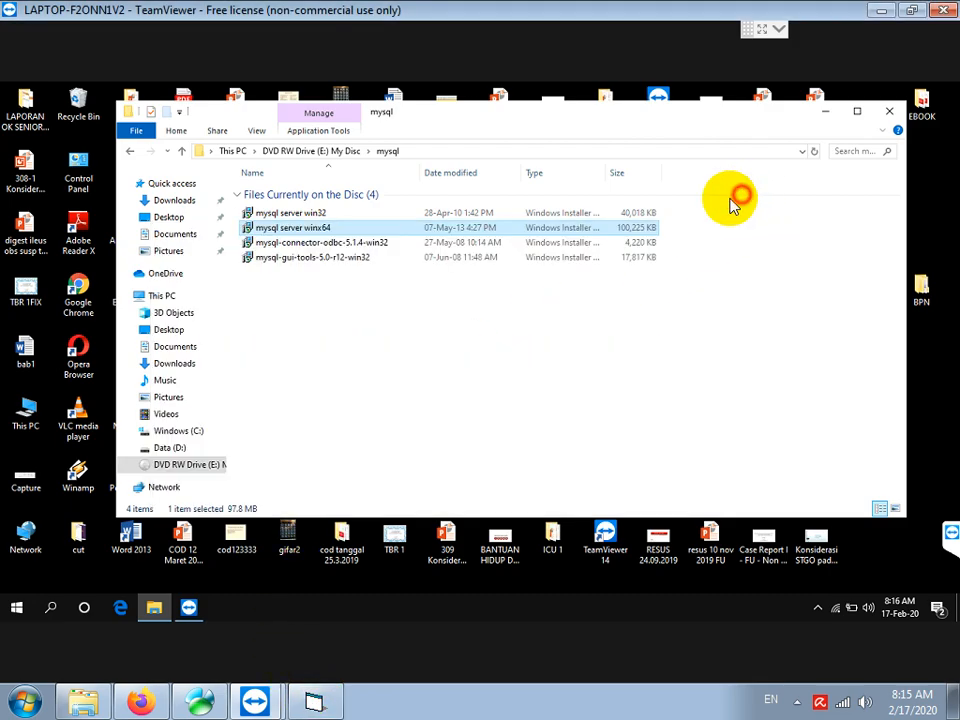
pyautogui.click(318, 247)
pyautogui.click(318, 247)
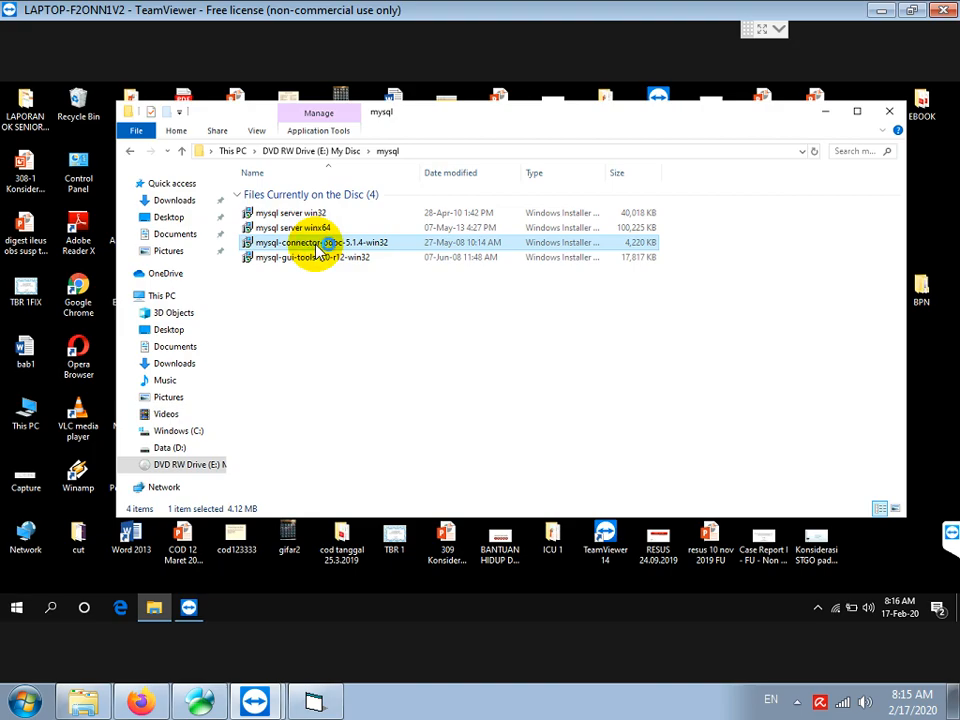
# Install MySQL Connector/ODBC 5.1 from the .msi using the Typical setup type
pyautogui.doubleClick(318, 247)
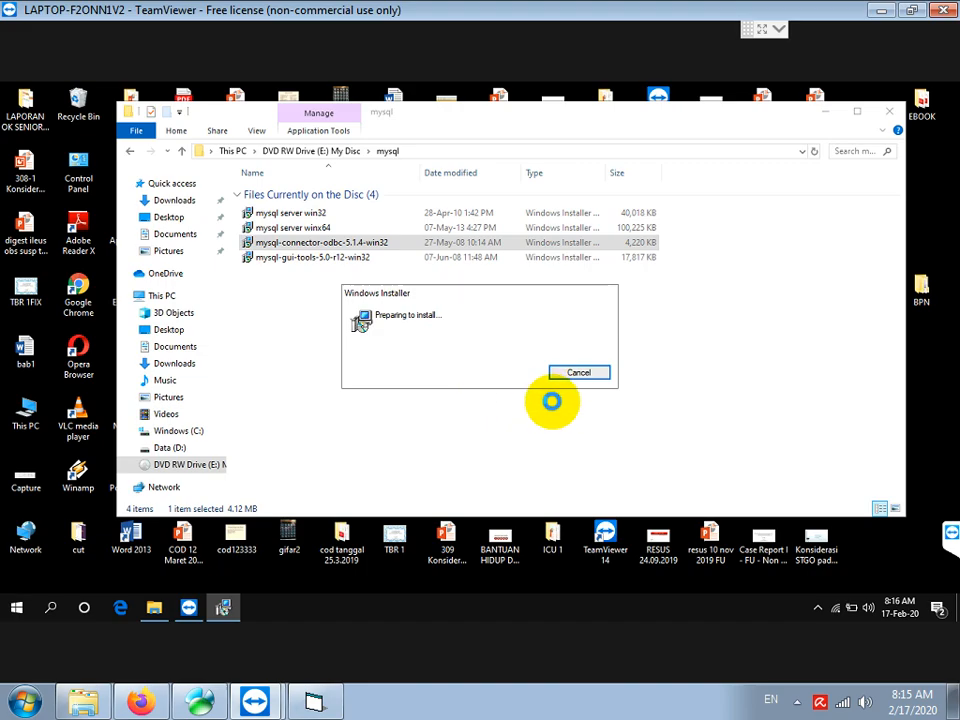
pyautogui.click(553, 457)
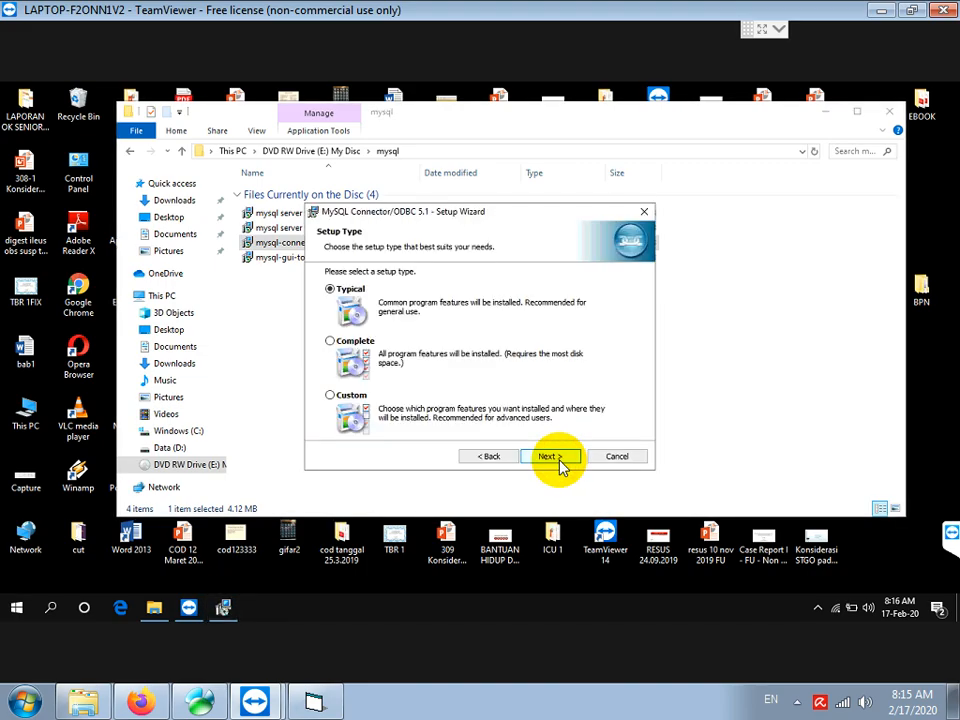
pyautogui.click(552, 457)
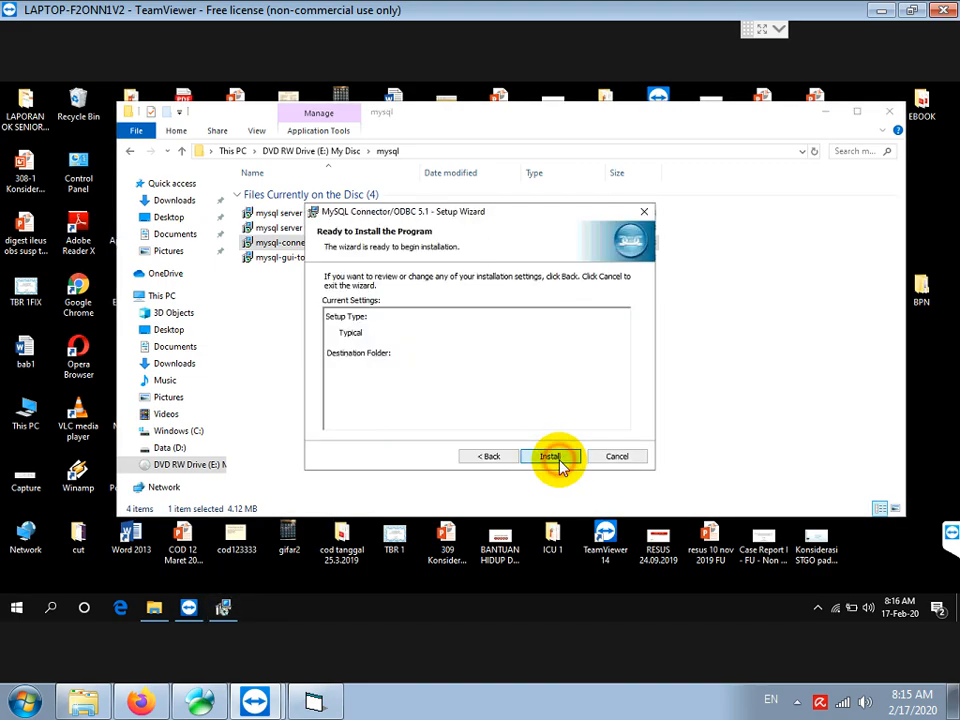
pyautogui.click(552, 457)
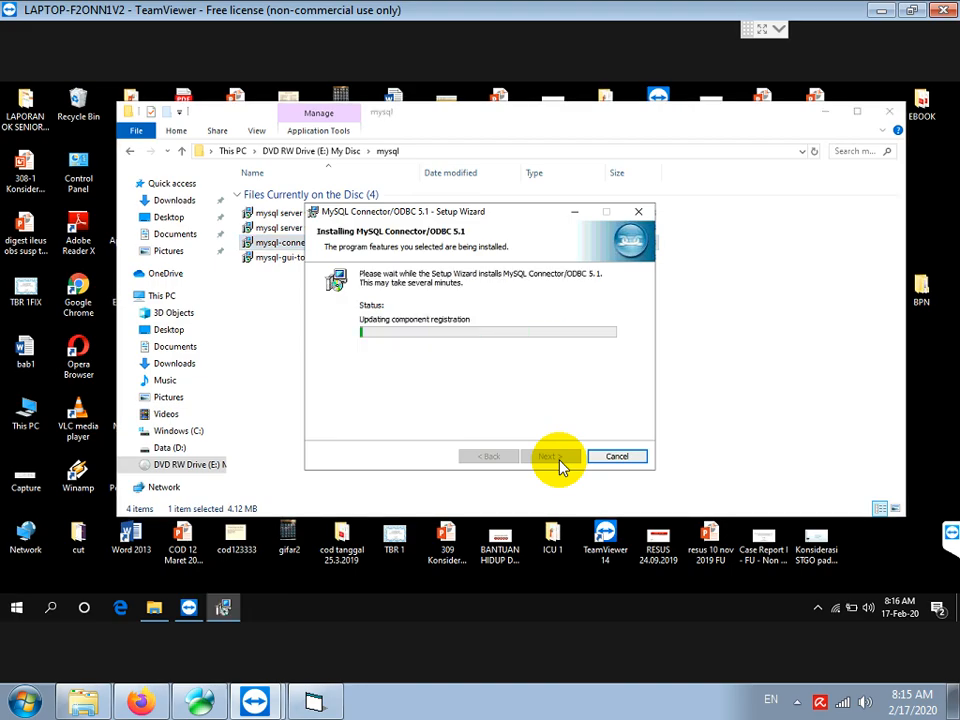
pyautogui.click(553, 457)
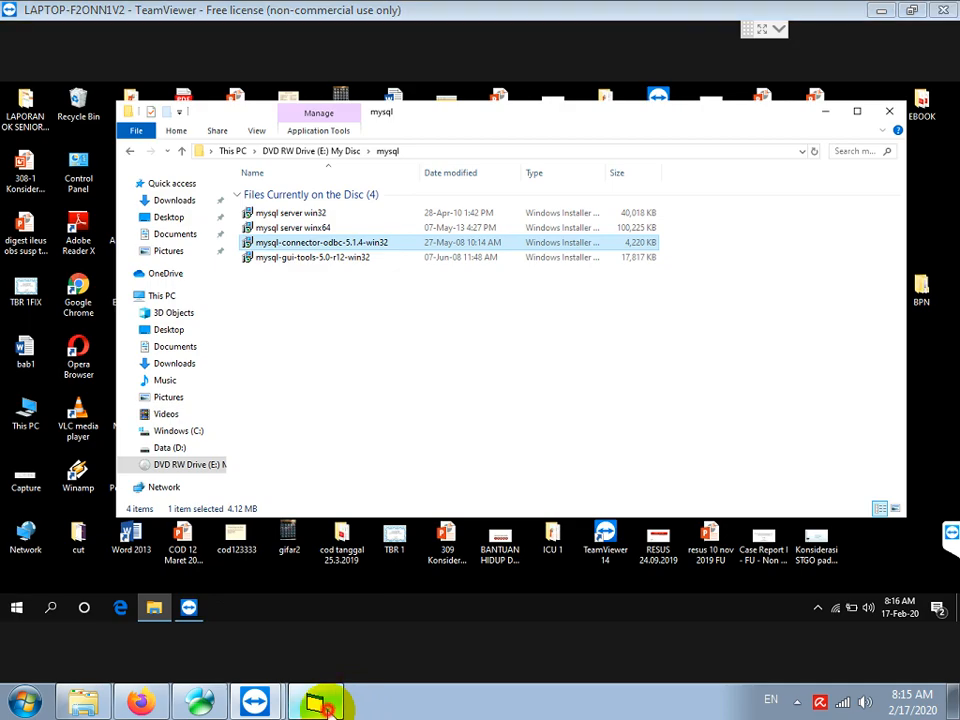
pyautogui.click(322, 706)
# Write 'BERIKUTNYA INSTALL MYSQL GUI TOOLS JUGA HANYA ADA 1 PILIHAN YANG 32BIT' followed by a blank line
pyautogui.write('BERIKUTN')
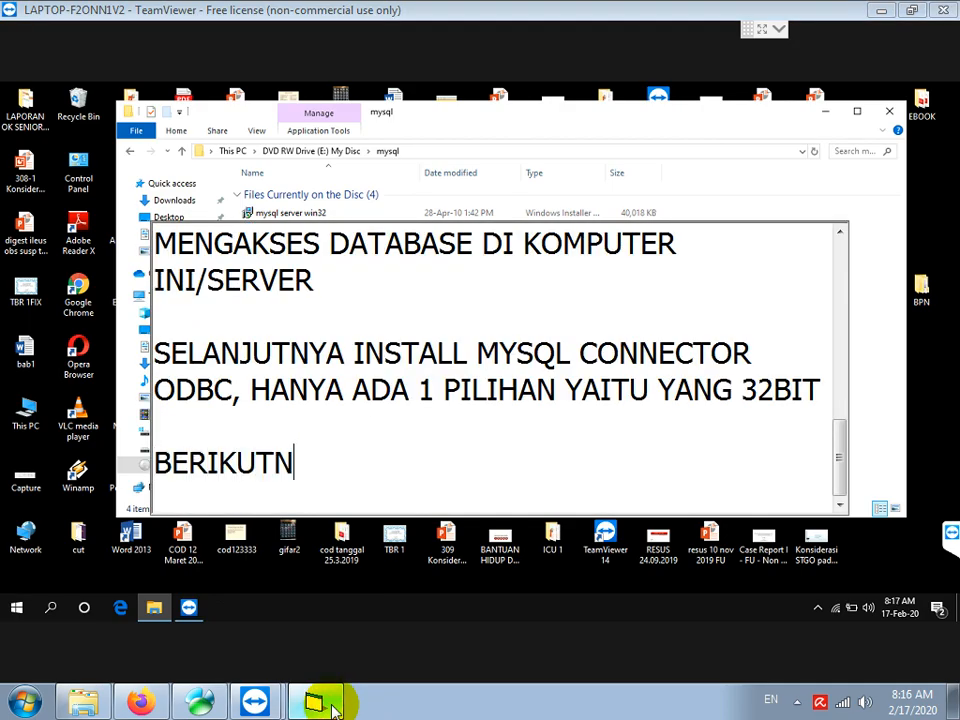
pyautogui.write('YA INSTALL')
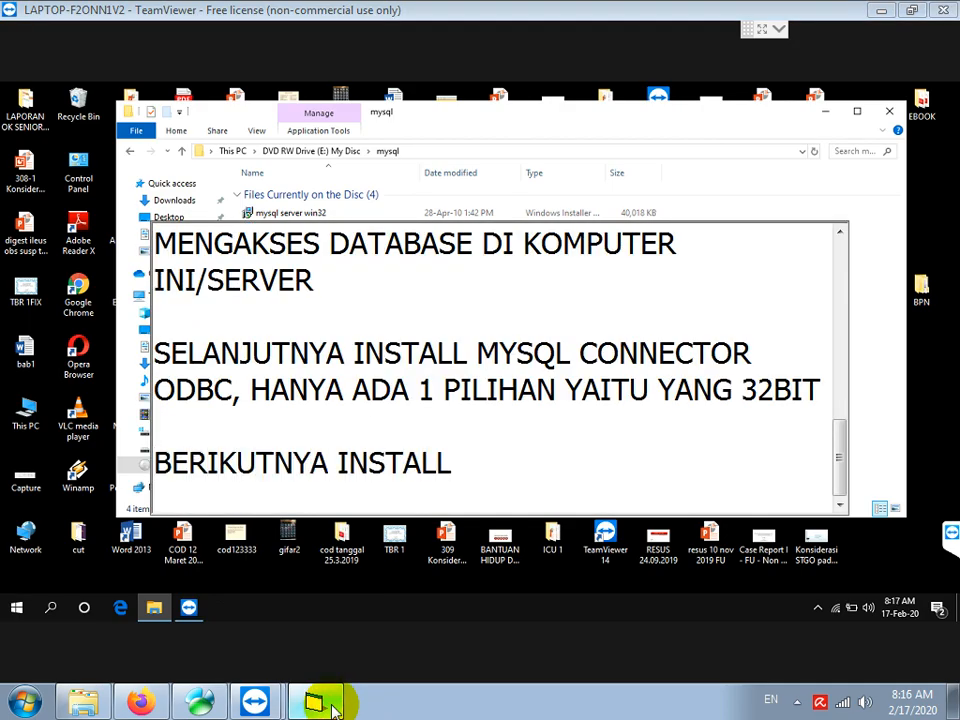
pyautogui.write(' MYSQL ')
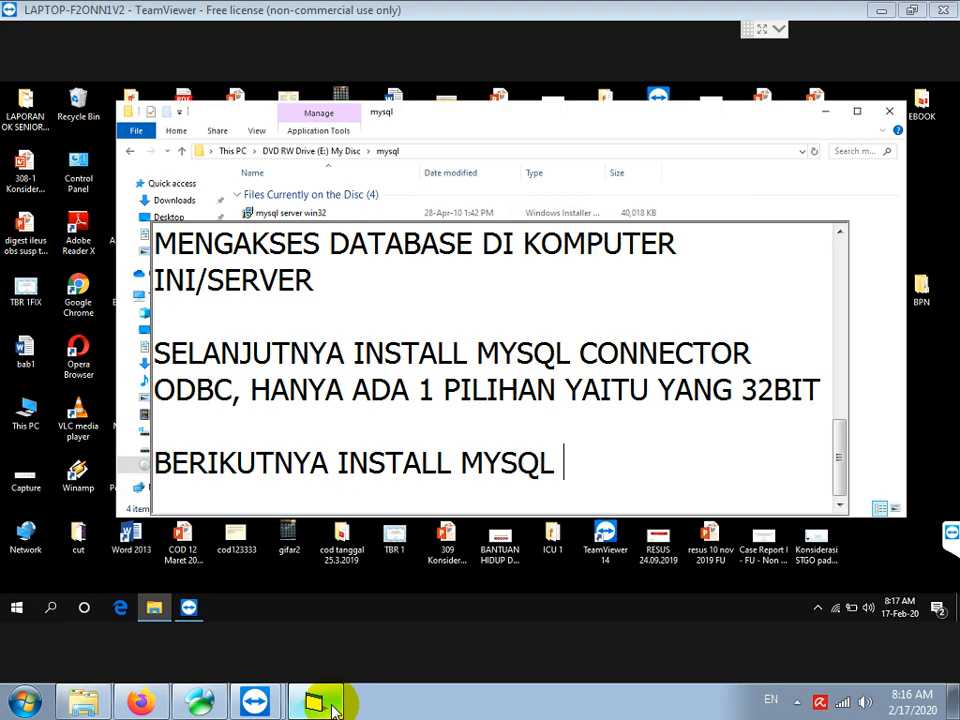
pyautogui.write('GUIT')
pyautogui.write('TOOLS')
pyautogui.write(' JU')
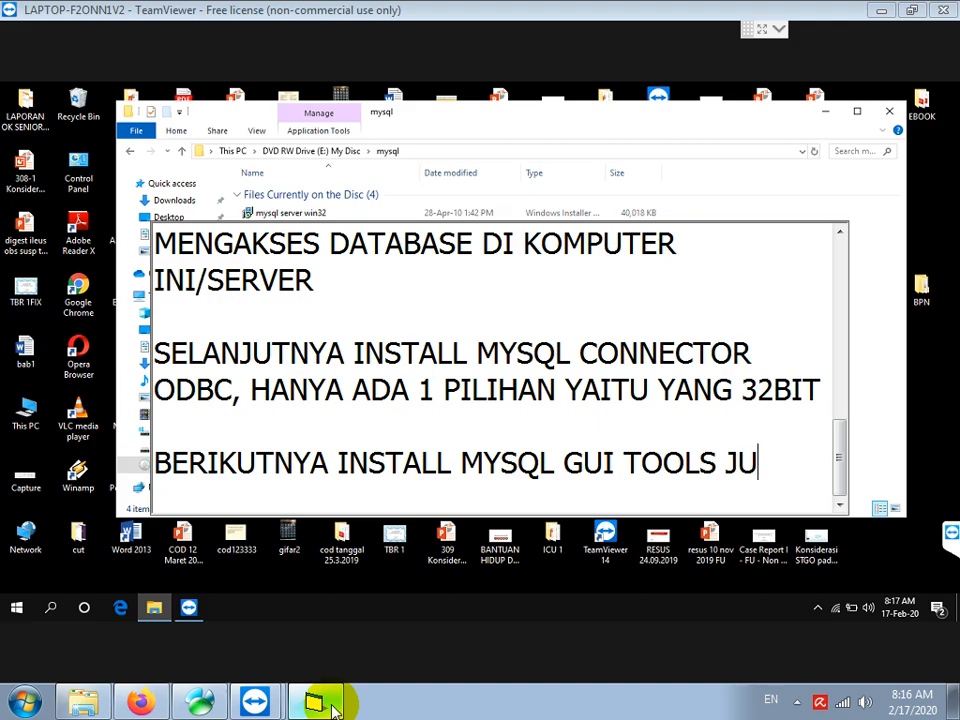
pyautogui.write('GA HANYA ADA 1 PILIHAN YANG ')
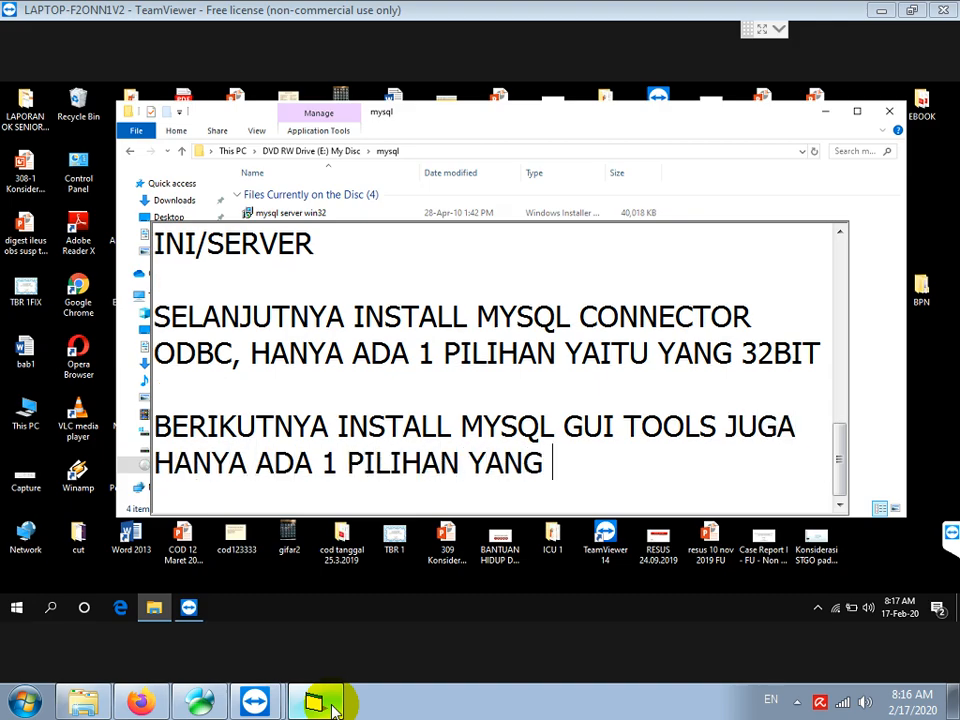
pyautogui.write('32BIT')
pyautogui.press('Return')
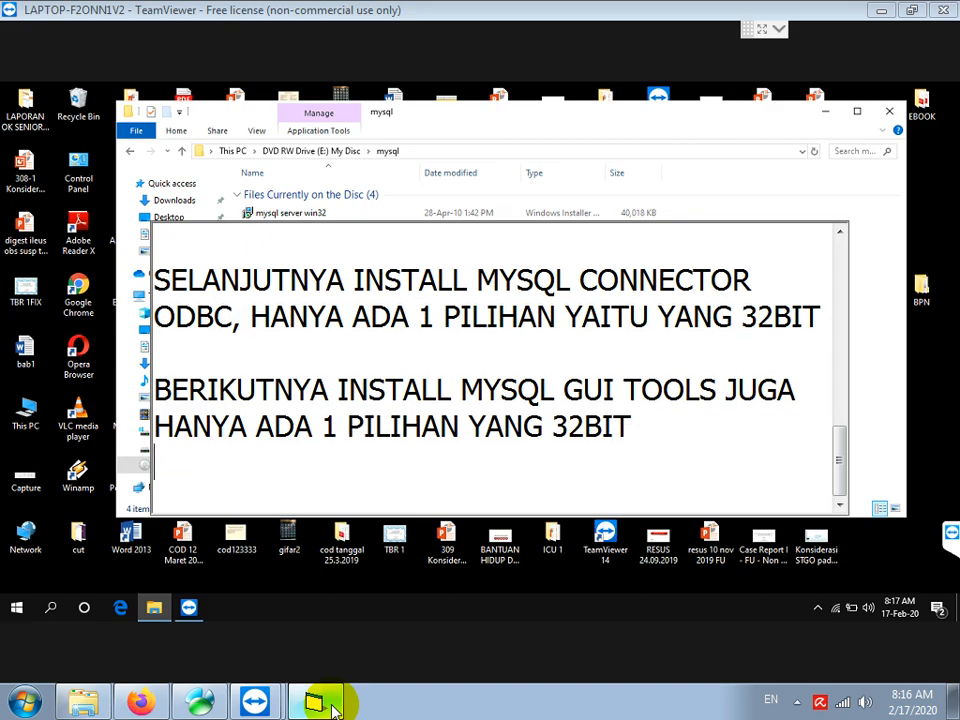
pyautogui.press('Return')
# Launch mysql-gui-tools-5.0-r12-win32, accept the license, and keep the default folder and Complete setup
pyautogui.click(738, 192)
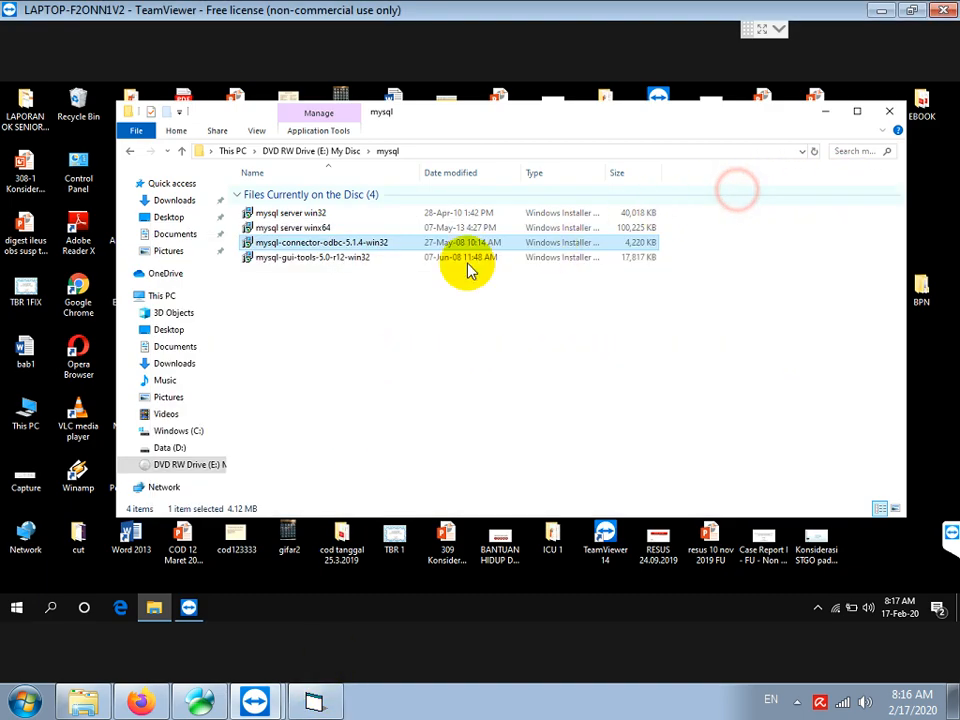
pyautogui.click(280, 263)
pyautogui.doubleClick(280, 263)
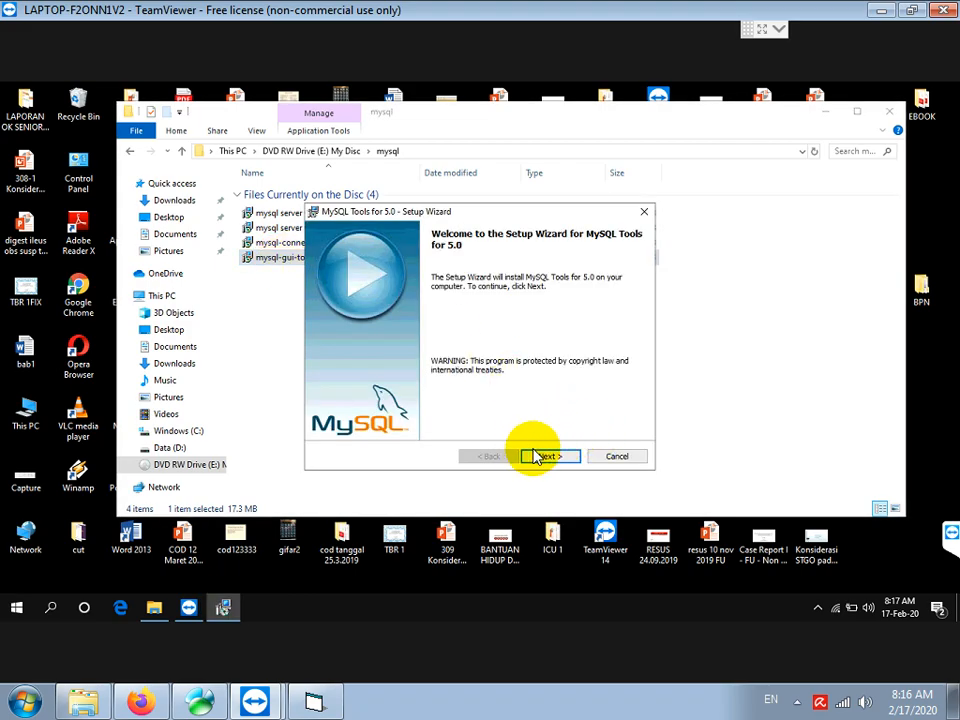
pyautogui.click(545, 457)
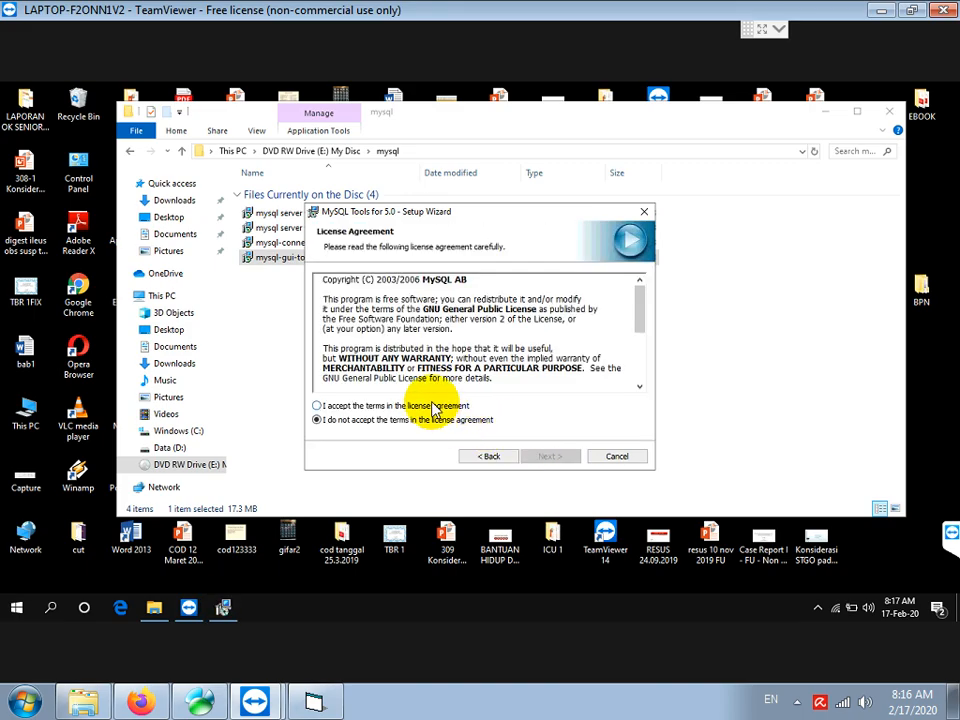
pyautogui.click(430, 408)
pyautogui.click(545, 457)
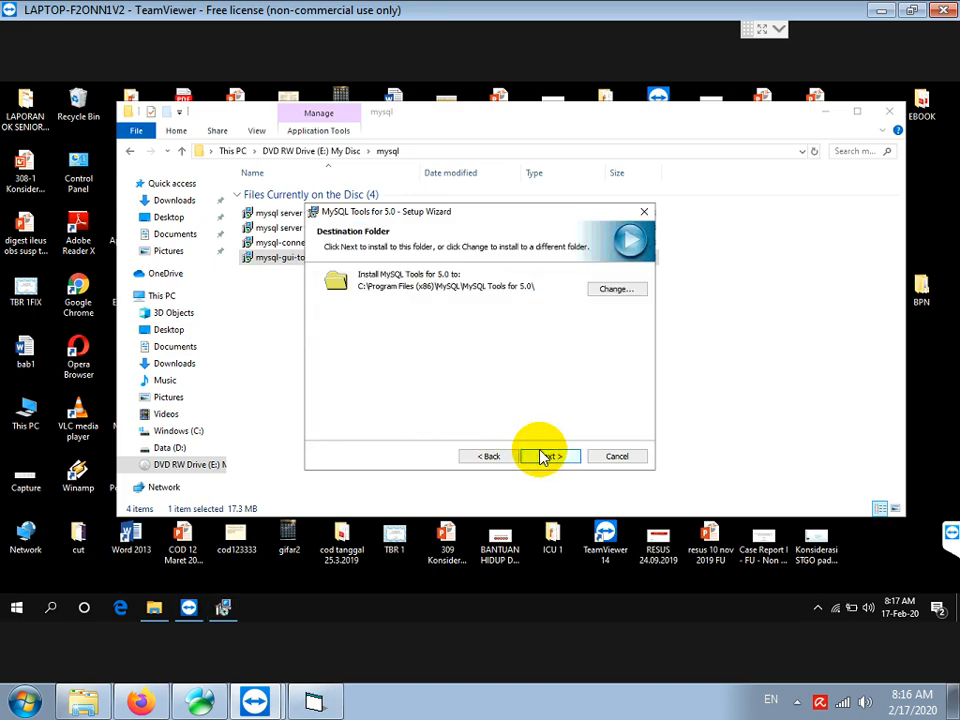
pyautogui.click(543, 456)
pyautogui.click(543, 455)
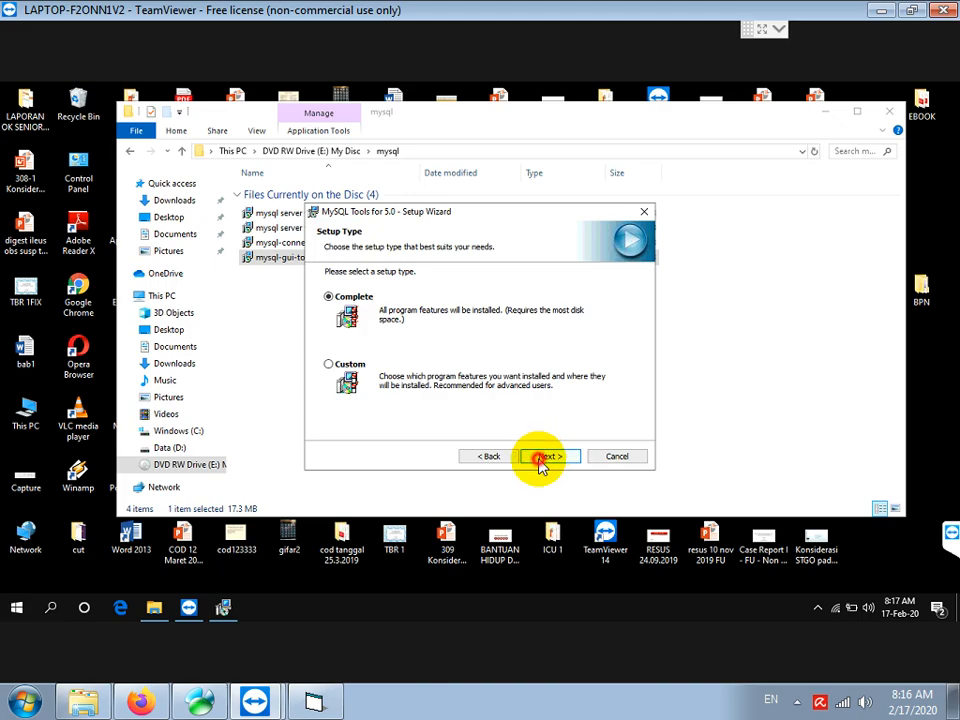
# Install MySQL Tools for 5.0, close the finished wizard, and return to the disc's top folder
pyautogui.click(540, 460)
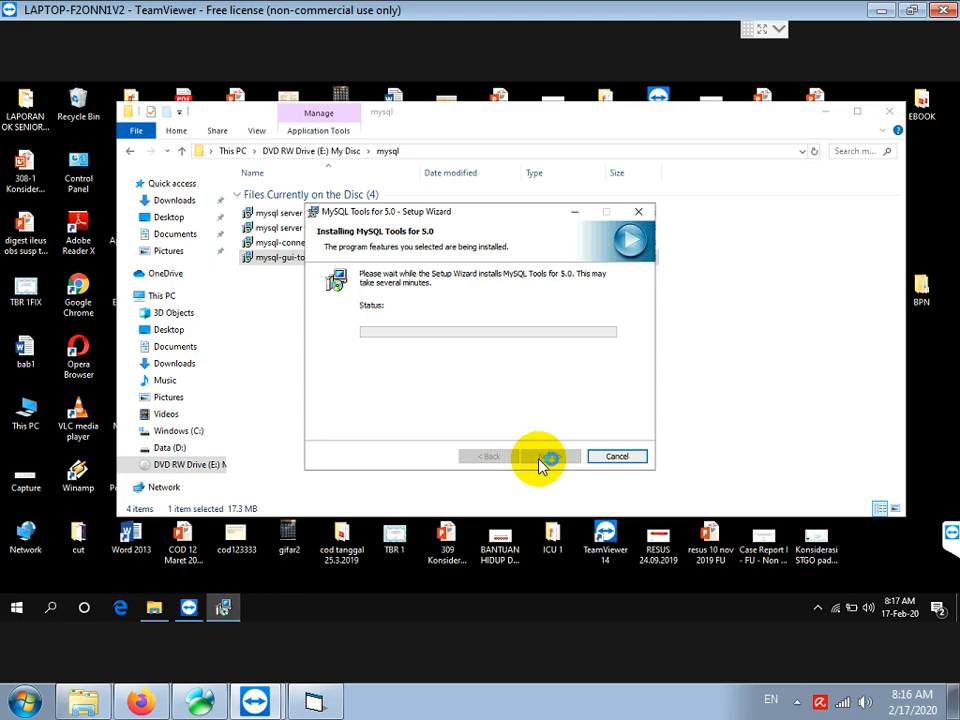
pyautogui.click(545, 458)
pyautogui.click(545, 458)
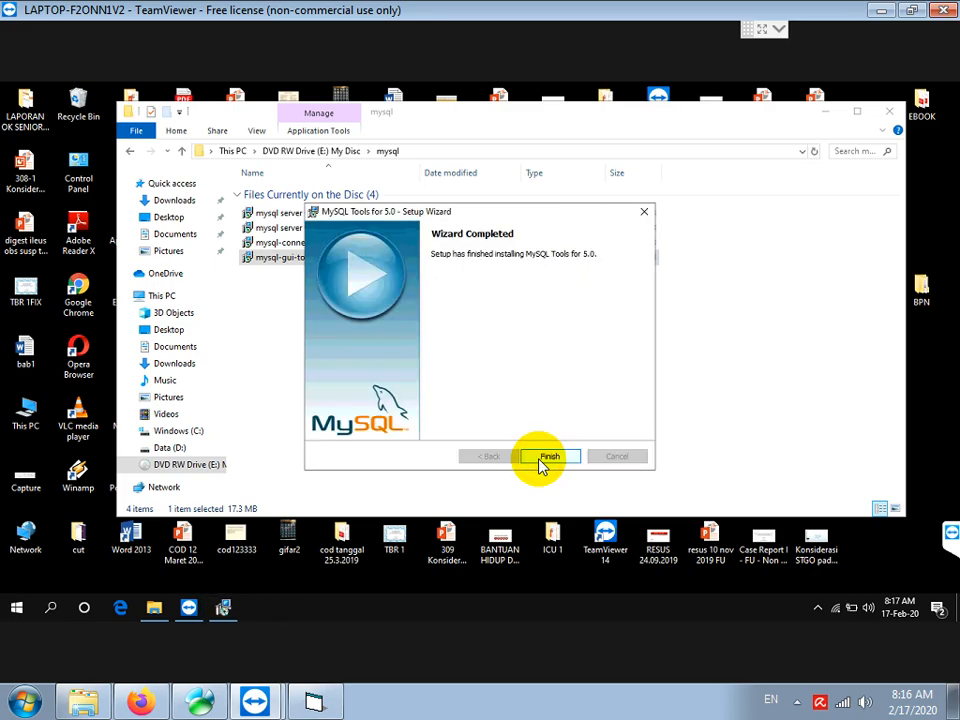
pyautogui.click(541, 460)
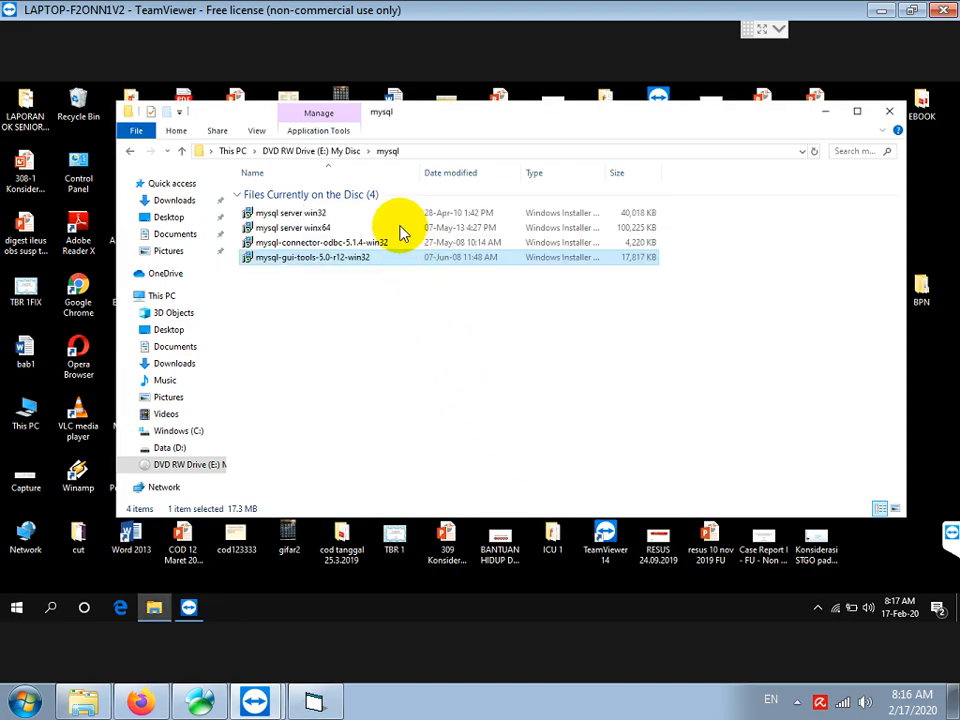
pyautogui.click(341, 151)
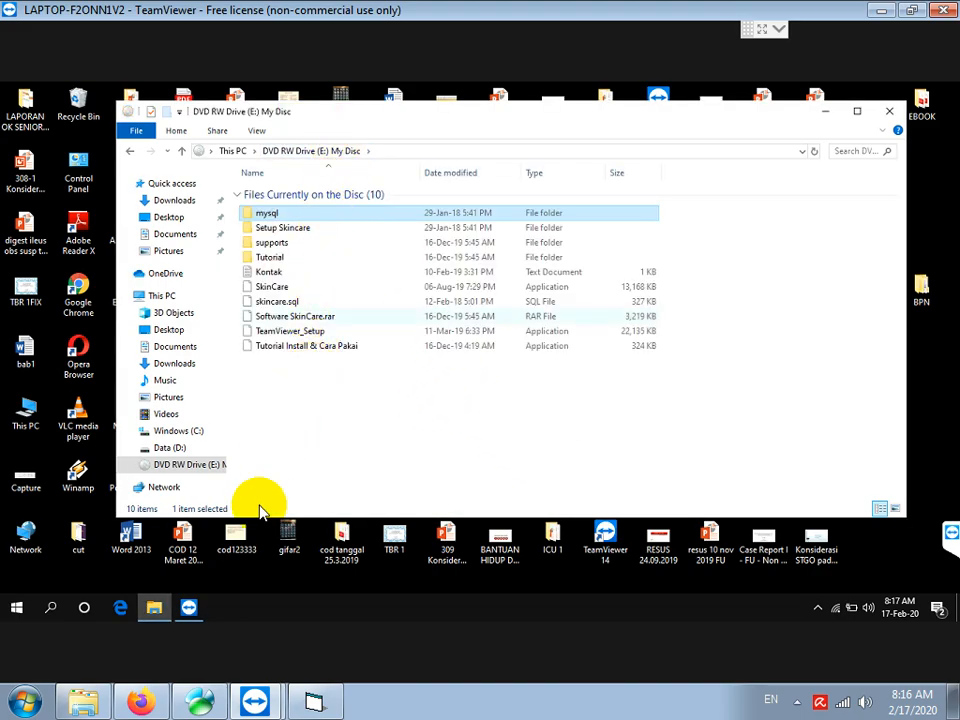
# Begin the next Notepad note with 'KEMUDIAN IN'
pyautogui.click(316, 702)
pyautogui.write('KEMUDIAN INSTALL SE')
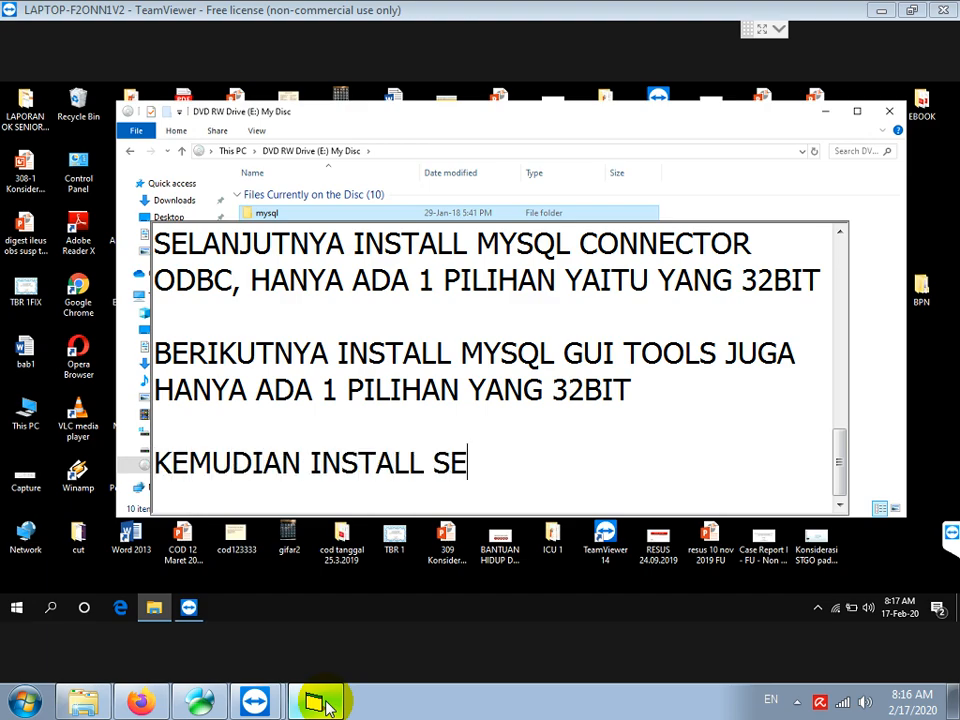
# Finish the note '...INSTALL SETUP SKINCARE... FILE SETUP.EXE NYA... PILIH RUN AS ADMINISTRATOR', correcting SETUP,EXE to SETUP.EXE
pyautogui.write('TUP SKINCARE, DENGAN MENJAL')
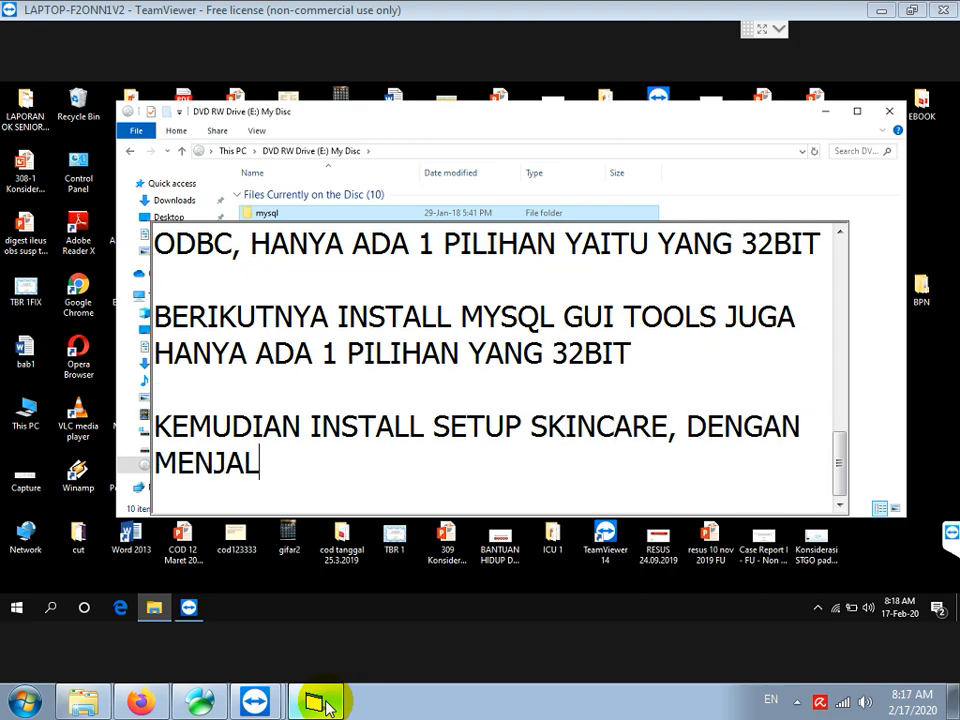
pyautogui.write('ANKAN FILE SETUP,EXE NYA DEN')
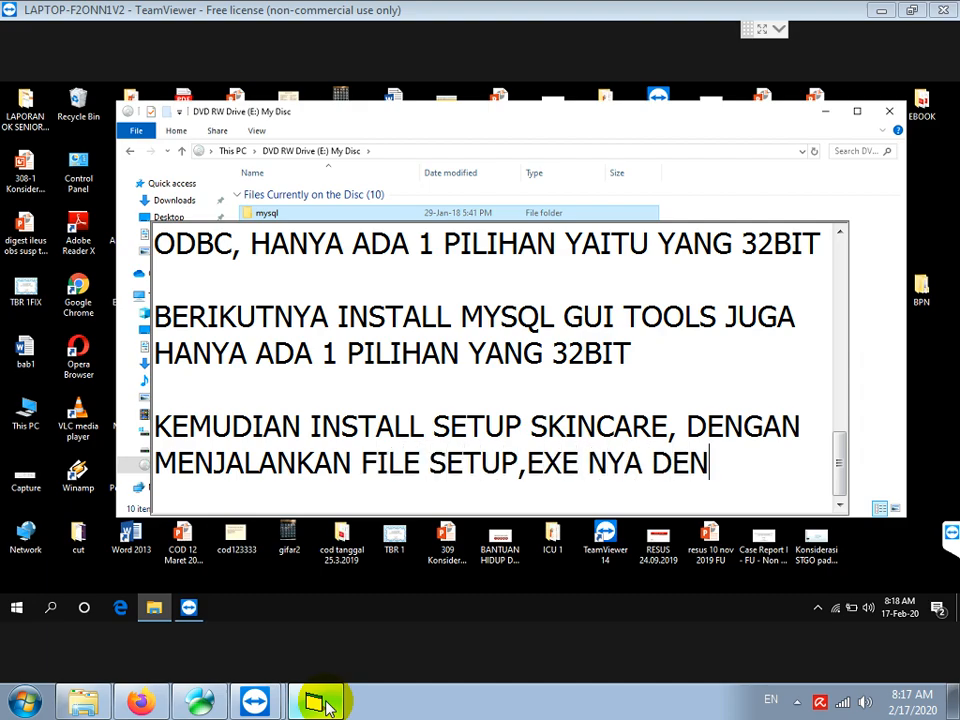
pyautogui.write('GAN KLIK')
pyautogui.press('Up')
pyautogui.hotkey('ctrl', 'Right')
pyautogui.hotkey('ctrl', 'Right')
pyautogui.press('Right')
pyautogui.press('Right')
pyautogui.press('Right')
pyautogui.press('Right')
pyautogui.press('Right')
pyautogui.press('Delete')
pyautogui.write('.')
pyautogui.hotkey('ctrl', 'End')
pyautogui.write('KANAN L')
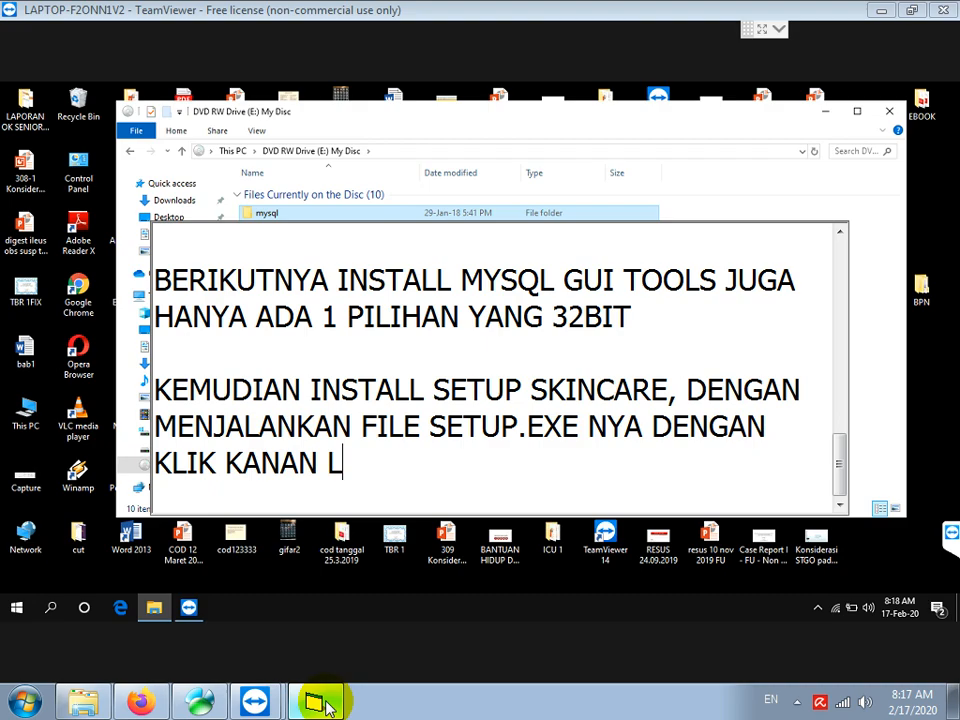
pyautogui.write('ALU PILIH RUN ')
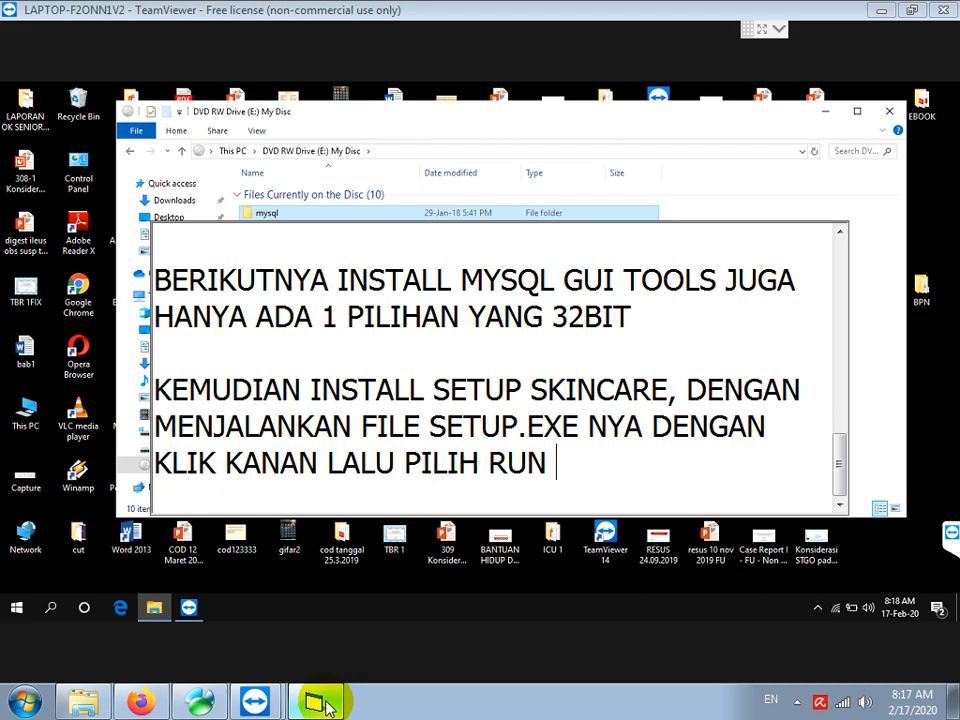
pyautogui.write('AS ADMINISTRATOR')
pyautogui.press('Return')
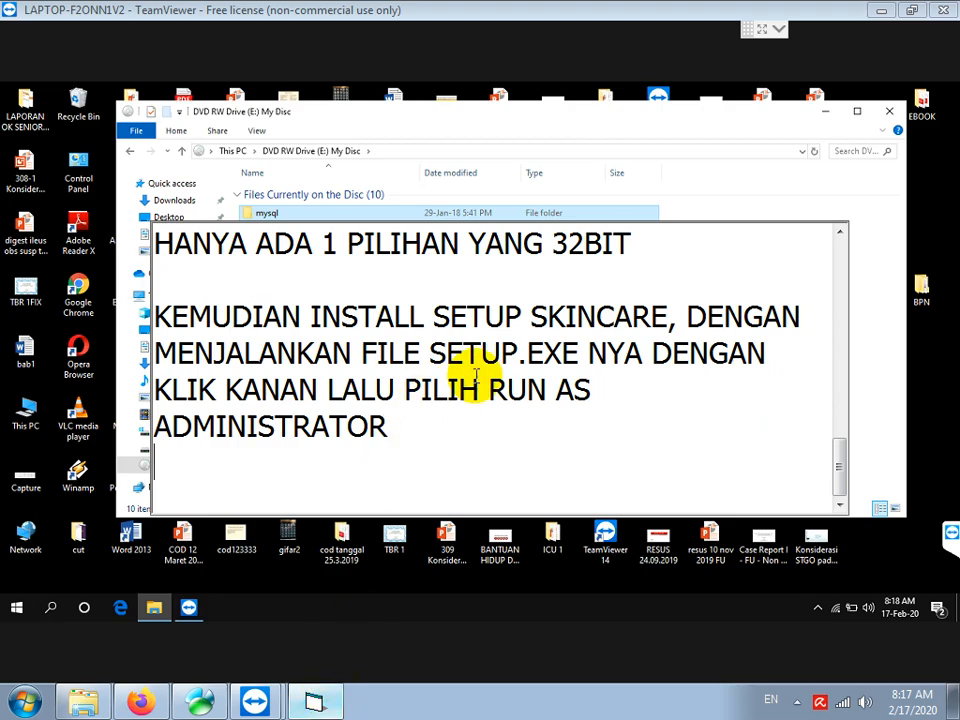
# Open the Setup Skincare folder and run its setup application as administrator
pyautogui.click(700, 199)
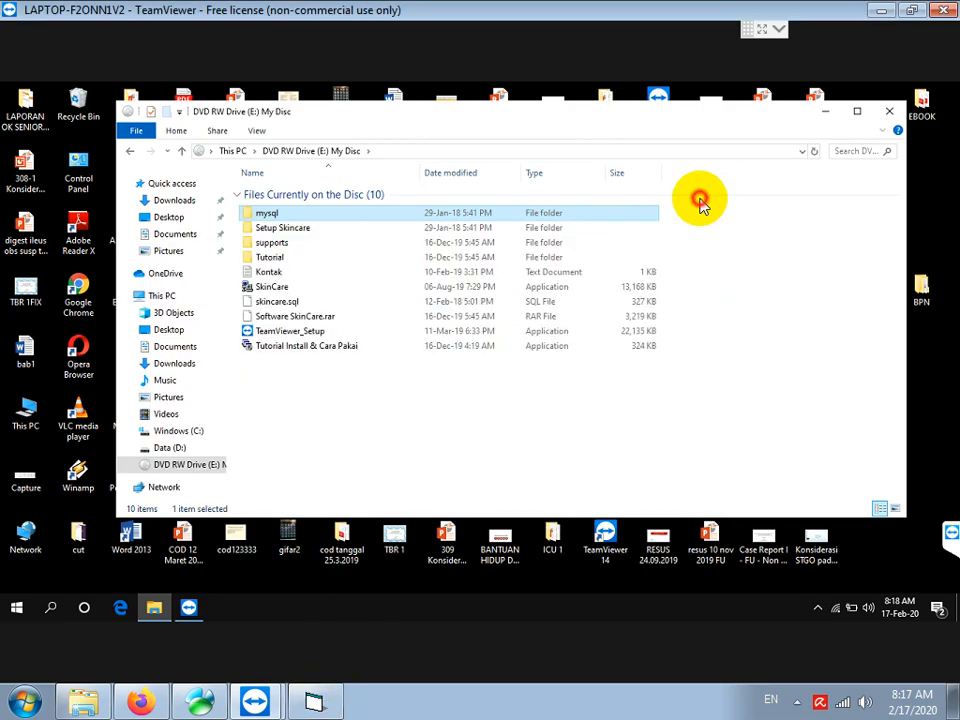
pyautogui.doubleClick(296, 228)
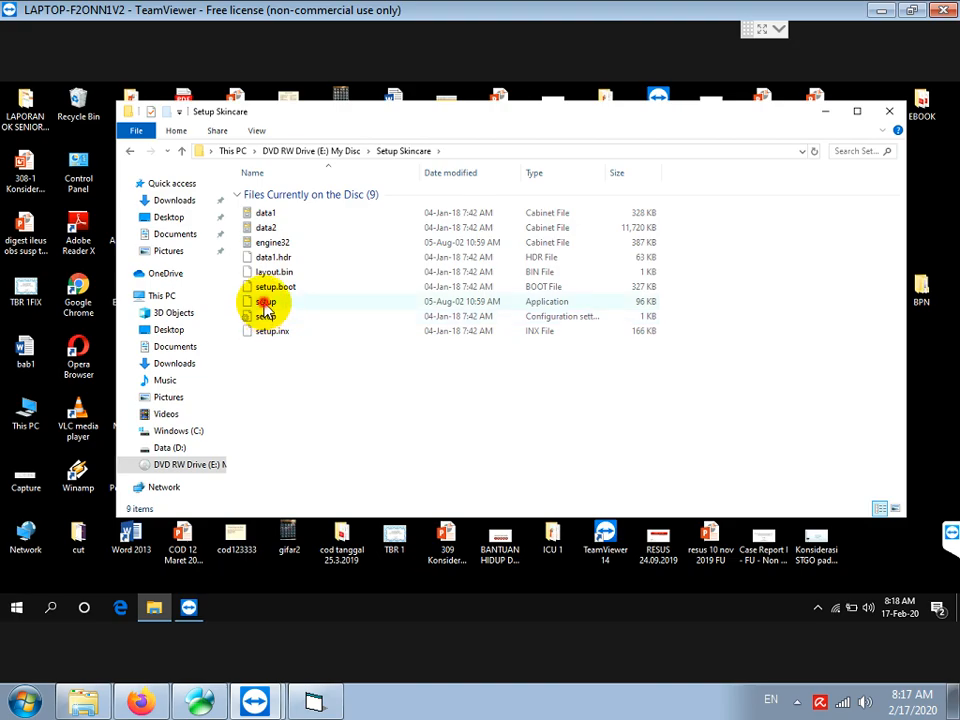
pyautogui.click(265, 302)
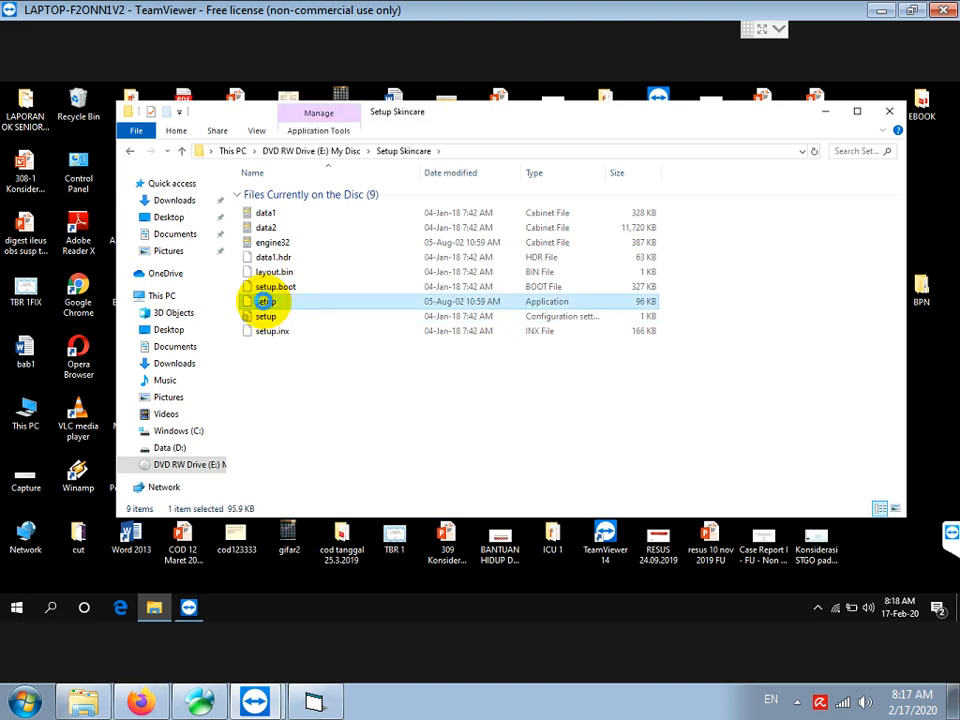
pyautogui.rightClick(265, 302)
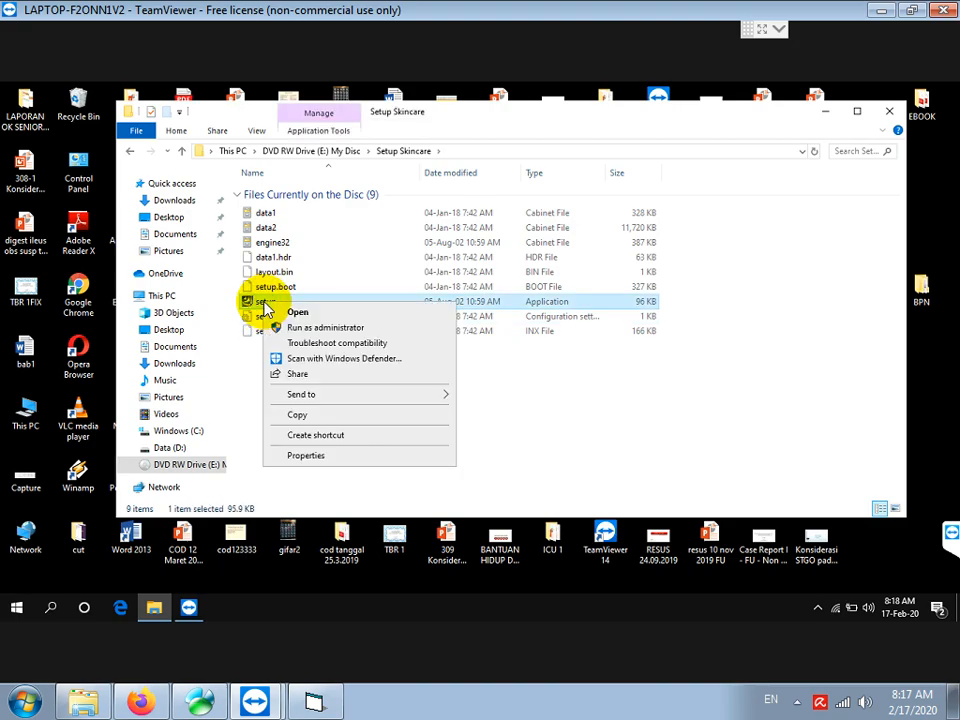
pyautogui.click(333, 332)
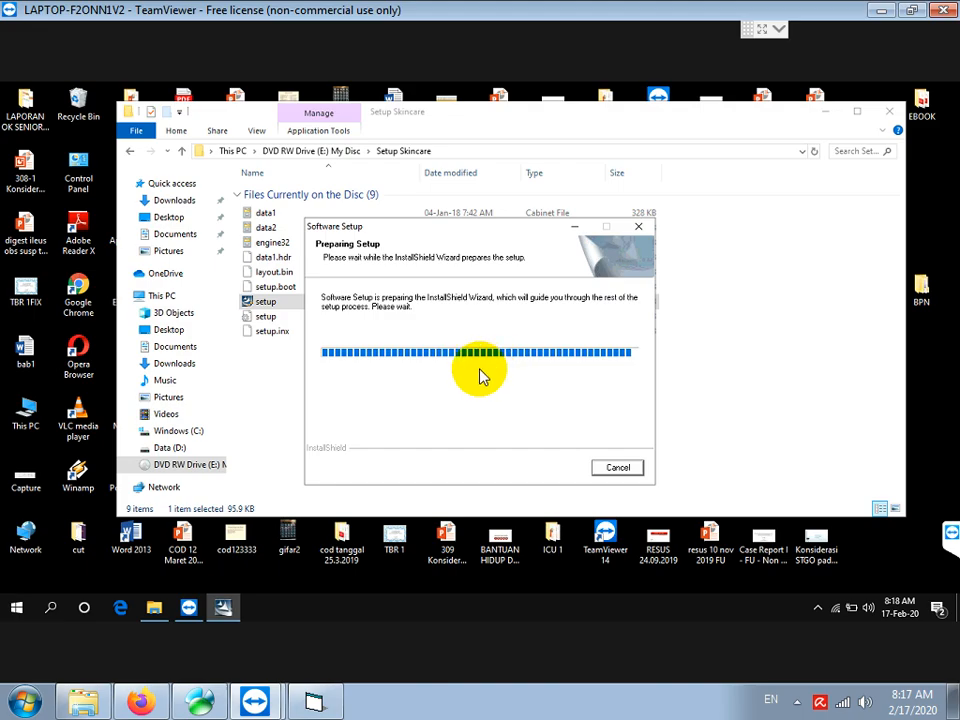
# Install SkinCare via the InstallShield wizard with the default setup type, then return to the disc's top folder
pyautogui.click(553, 467)
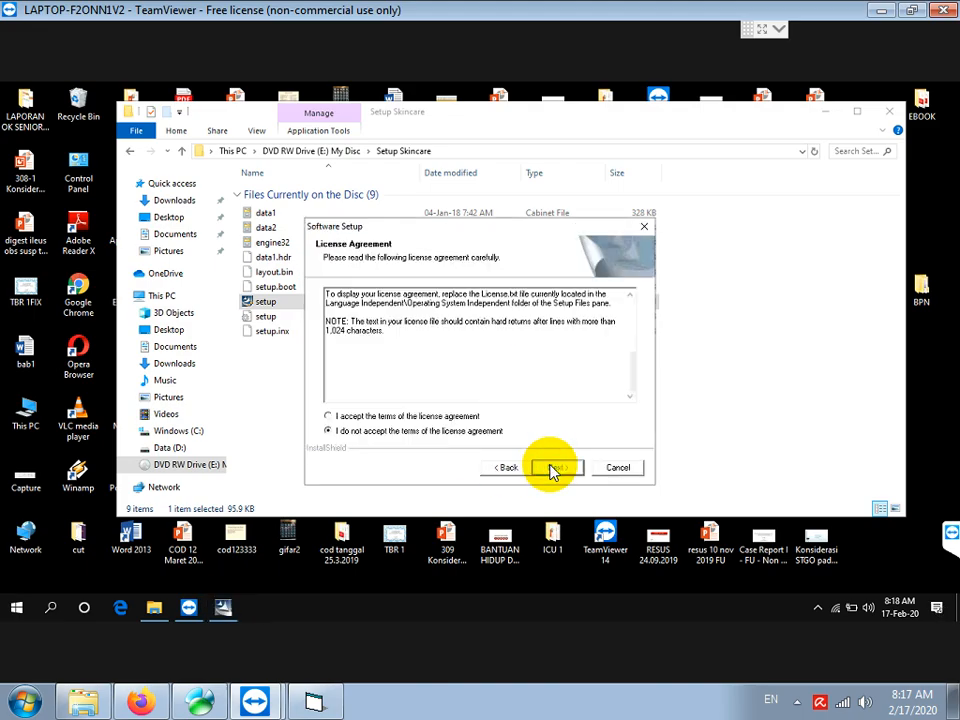
pyautogui.click(368, 415)
pyautogui.click(543, 470)
pyautogui.click(550, 470)
pyautogui.click(553, 468)
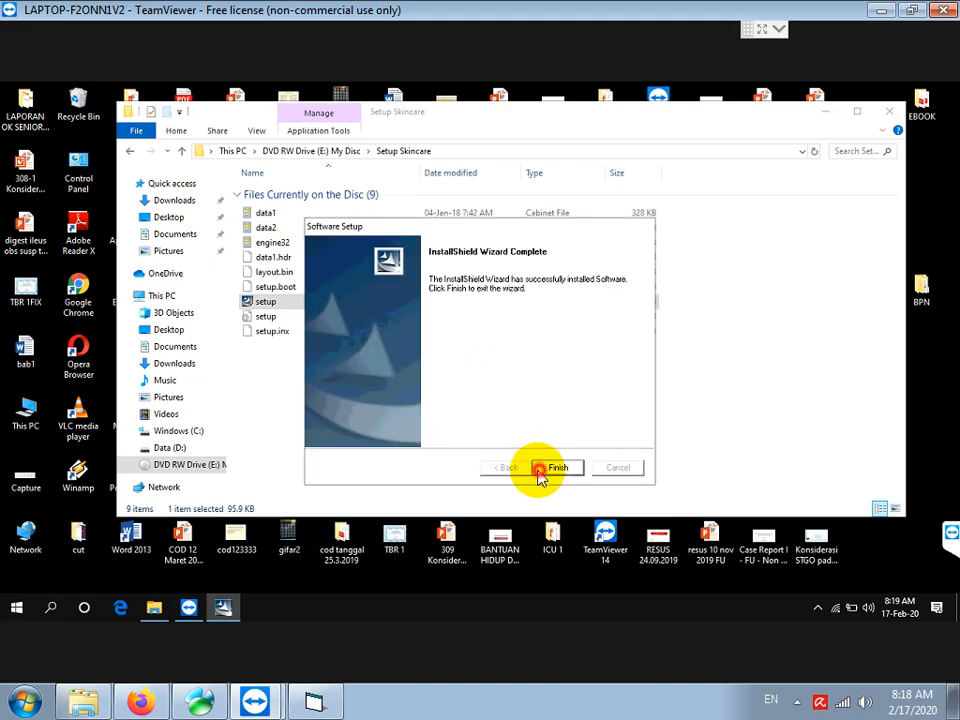
pyautogui.click(545, 472)
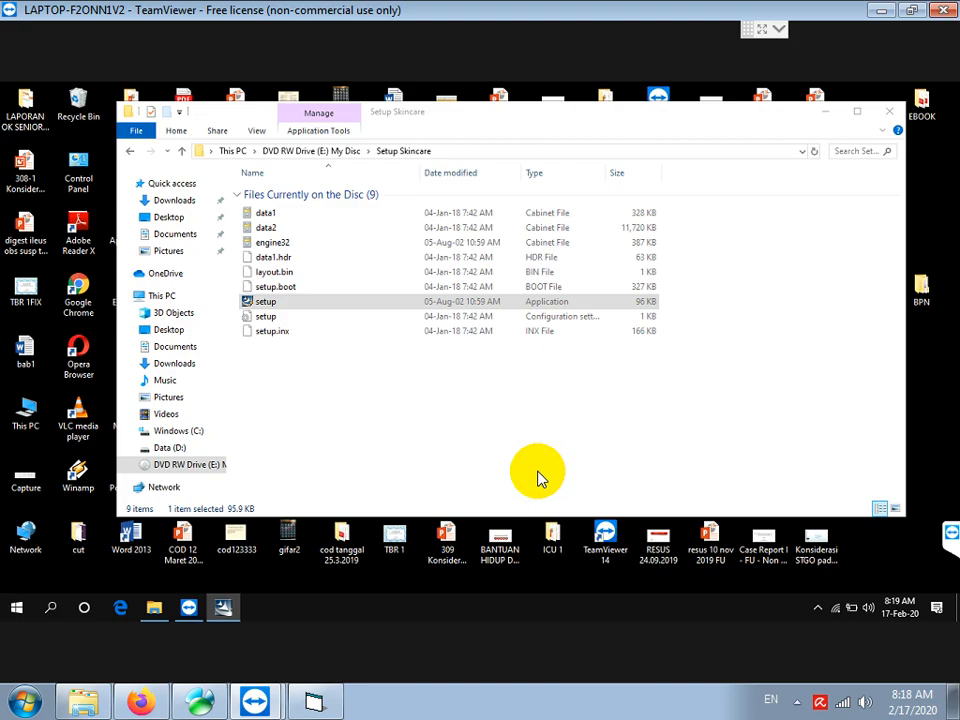
pyautogui.click(350, 151)
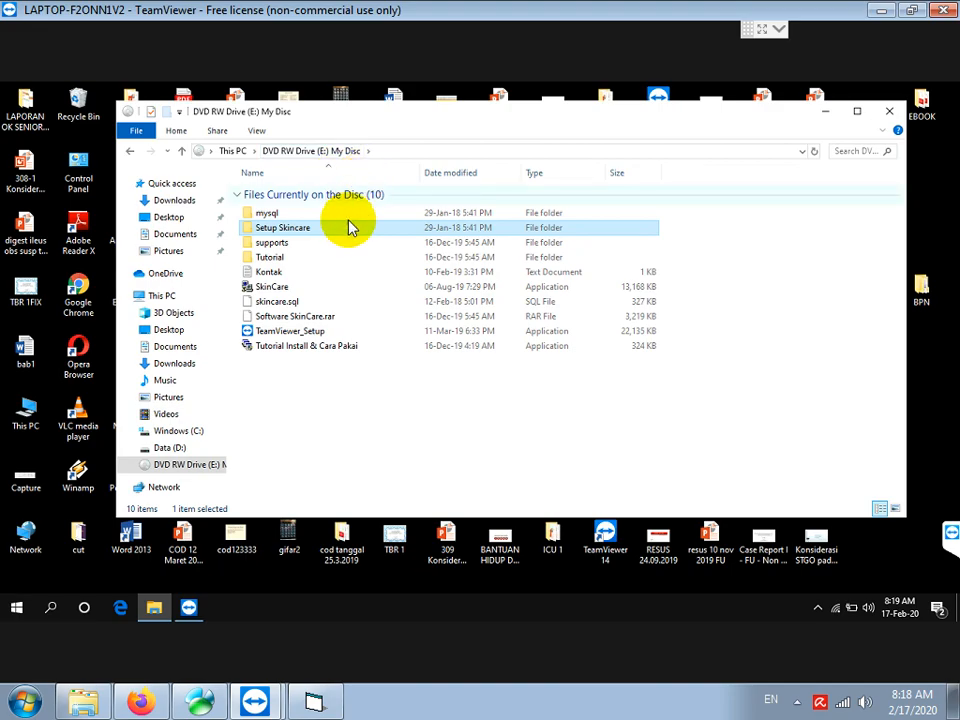
pyautogui.click(316, 702)
# Type 'JALANKAN MYSQL ADMINISTRATOR UNTUK PASANG DATABASE SKINCARE.SQL' on a new line, fixing the typo
pyautogui.press('Return')
pyautogui.press('Return')
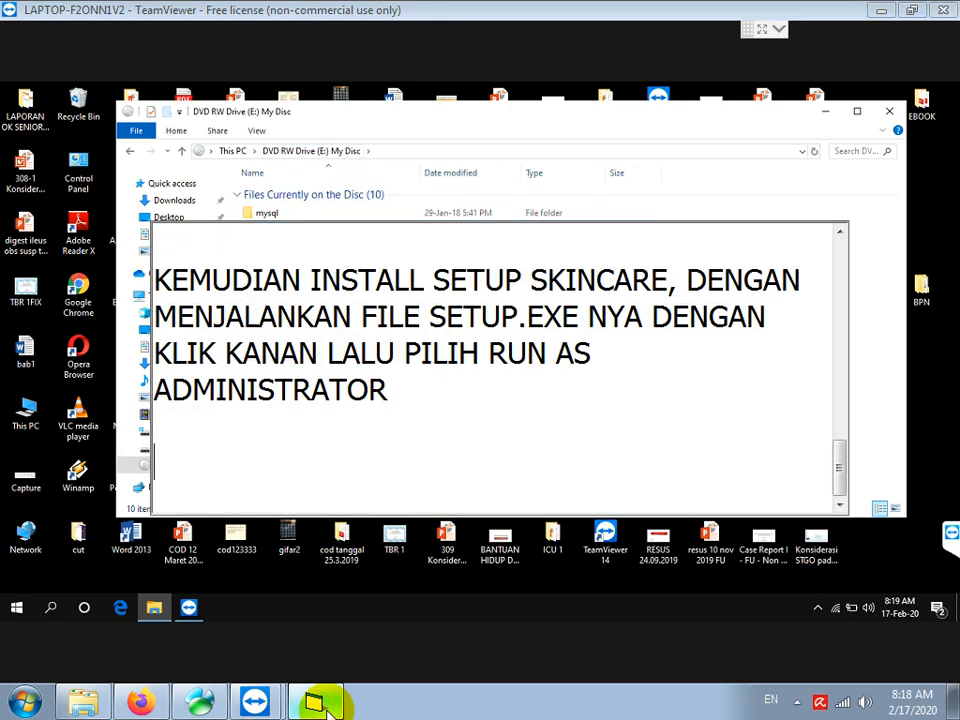
pyautogui.write('JALANKAN ')
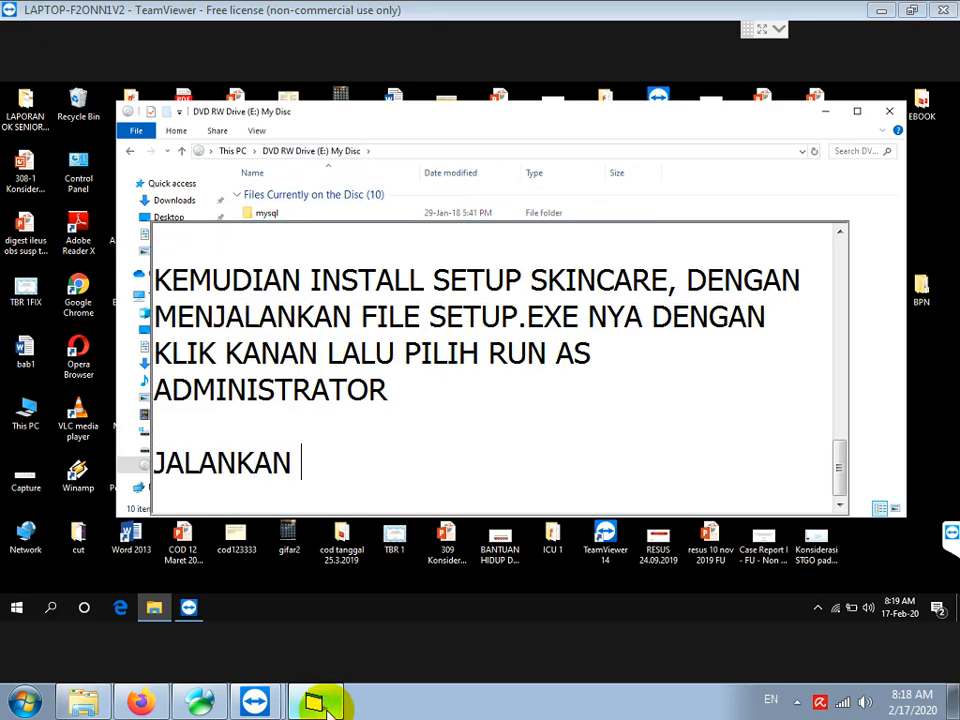
pyautogui.write('MYSQL ADMINIST')
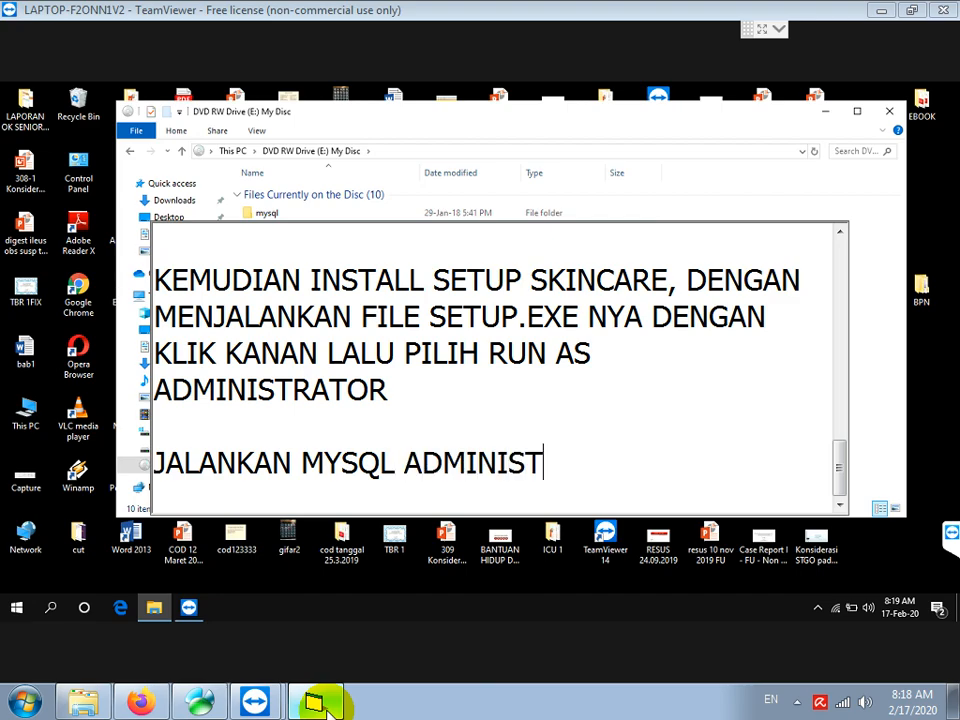
pyautogui.write('RATOR UNTUK PADA')
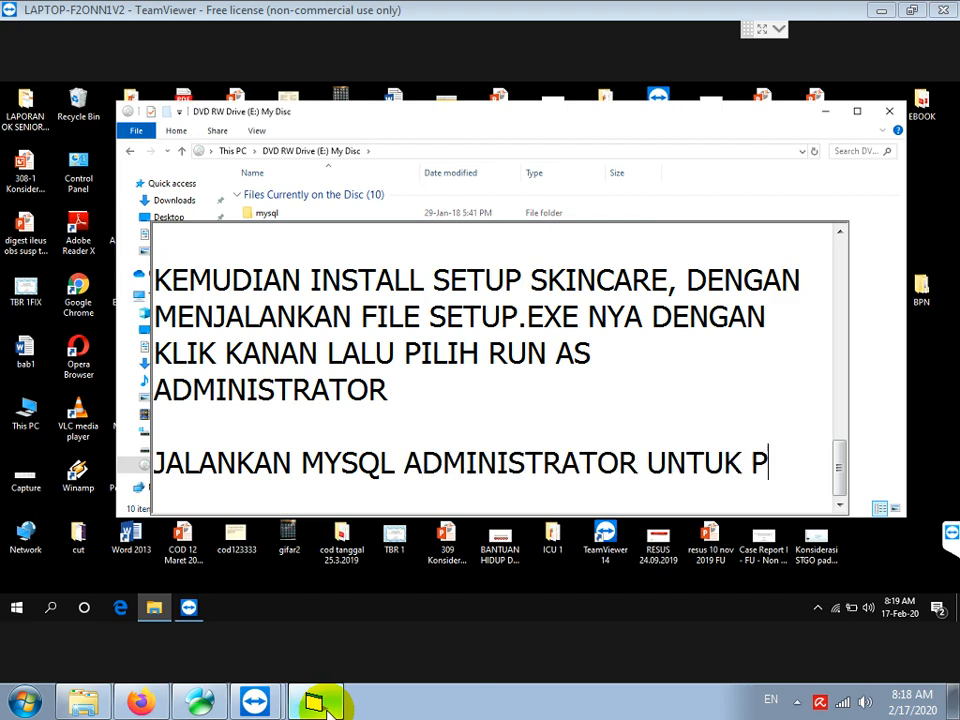
pyautogui.press('BackSpace')
pyautogui.press('BackSpace')
pyautogui.write('SANG D')
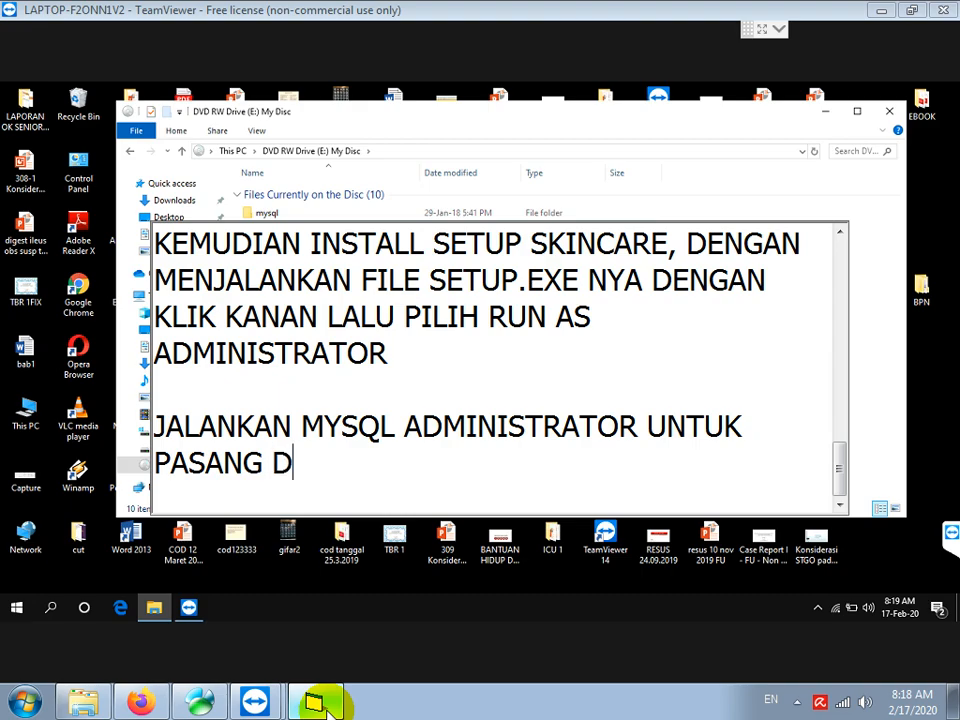
pyautogui.write('ATABASE SKINC')
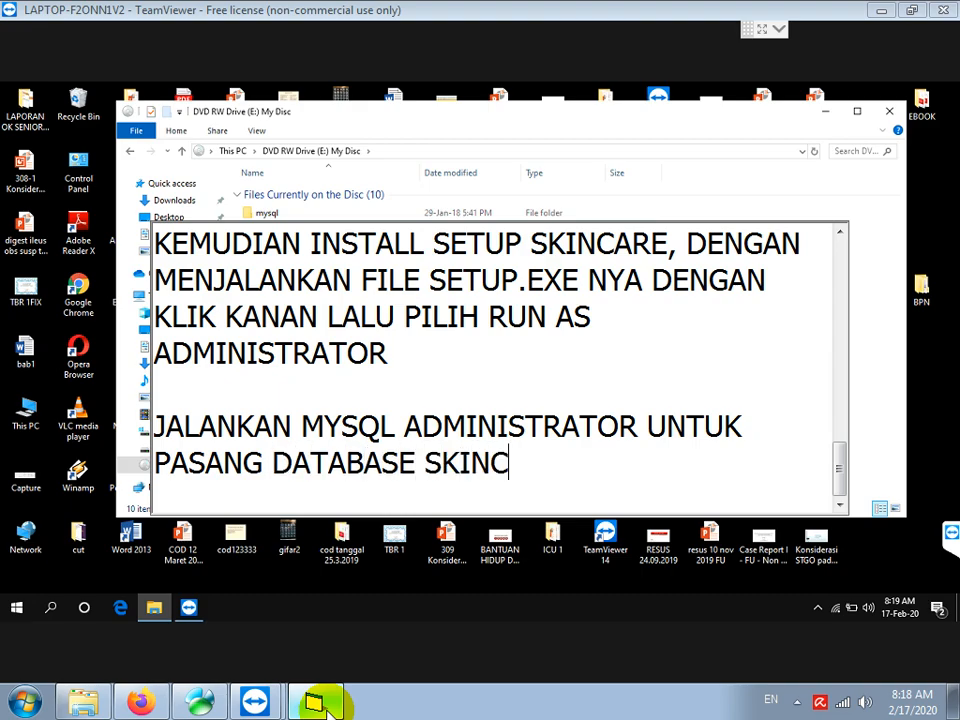
pyautogui.write('ARE.SQL')
pyautogui.press('Return')
pyautogui.press('Return')
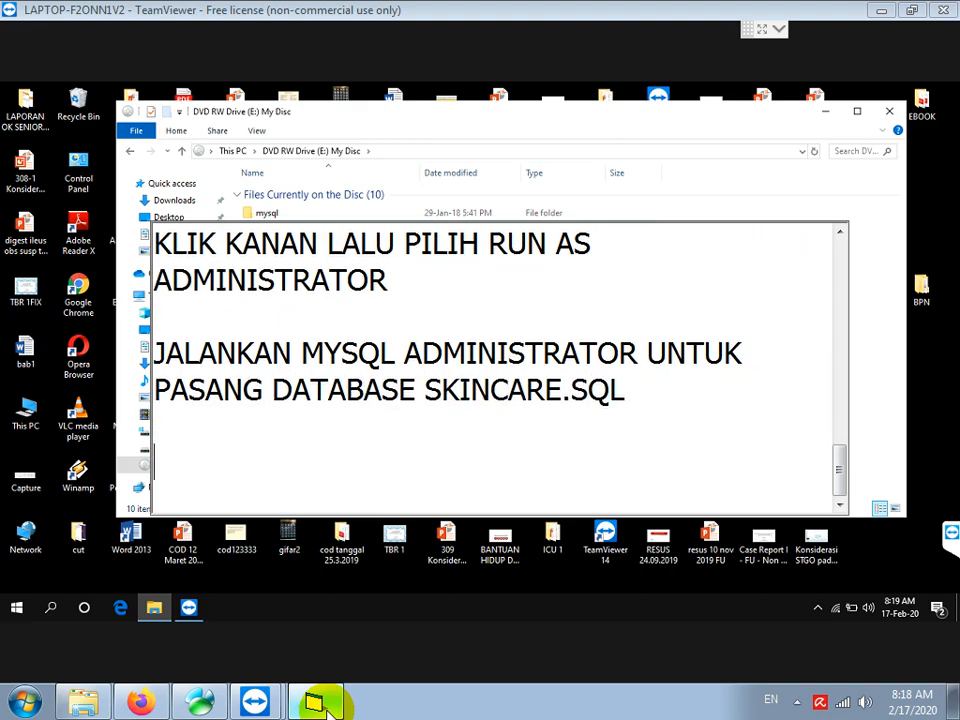
# Launch MySQL Administrator and enter server host 127.0.0.1, username root, and the account password
pyautogui.click(17, 607)
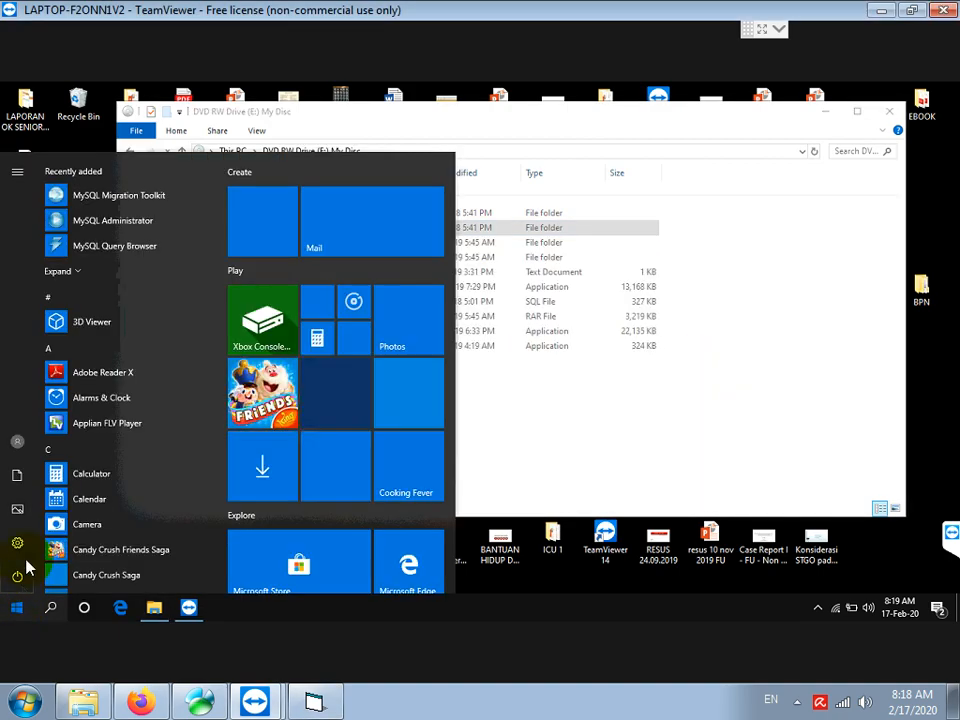
pyautogui.click(116, 222)
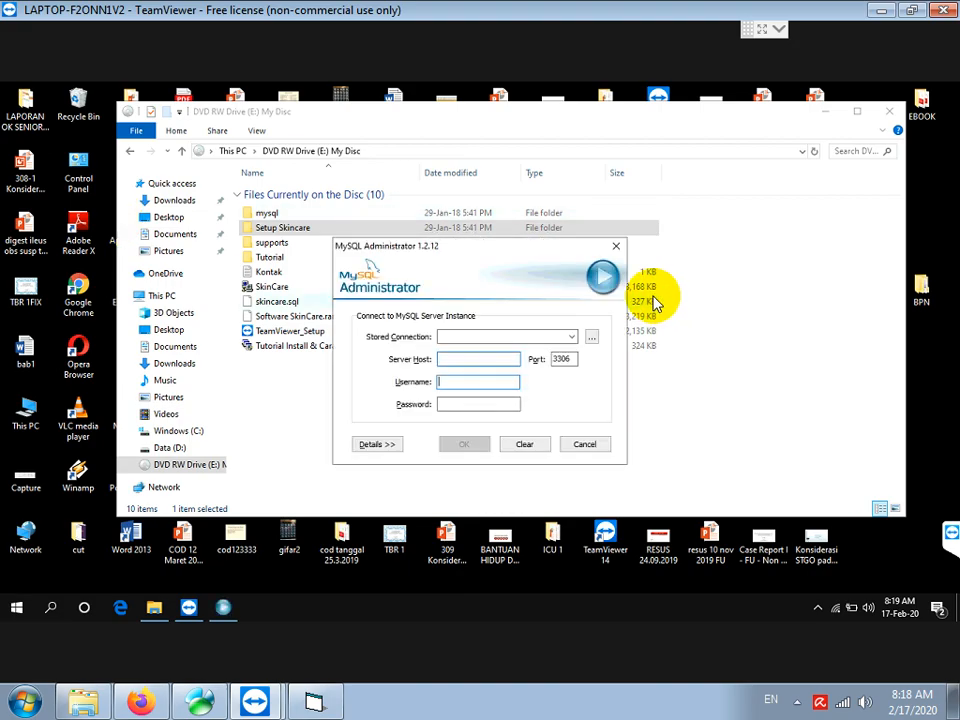
pyautogui.click(488, 357)
pyautogui.write('127.')
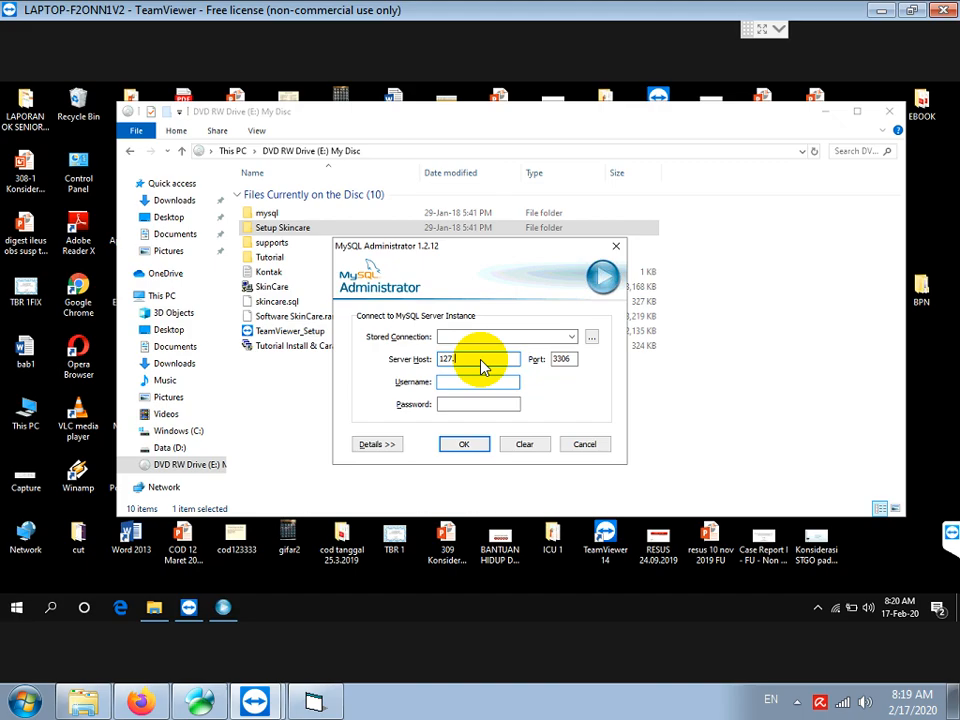
pyautogui.press('Tab')
pyautogui.press('Tab')
pyautogui.write('root')
pyautogui.press('Tab')
pyautogui.write('root')
pyautogui.click(318, 704)
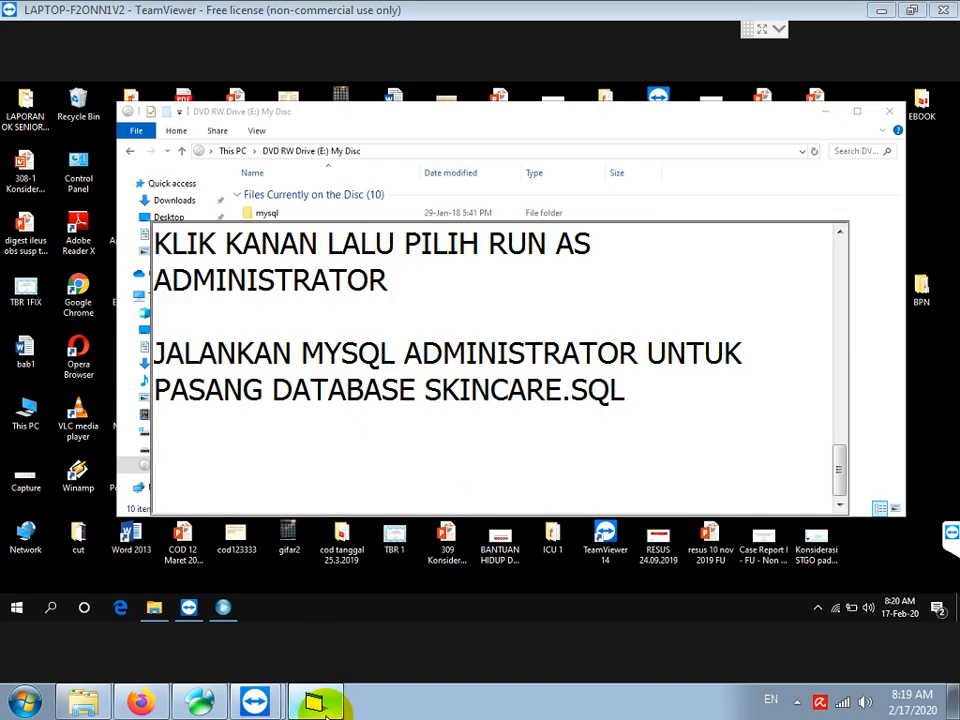
# Add a Notepad line saying the MySQL password field is filled with the password in all lowercase
pyautogui.write('UNTUK PASSWO')
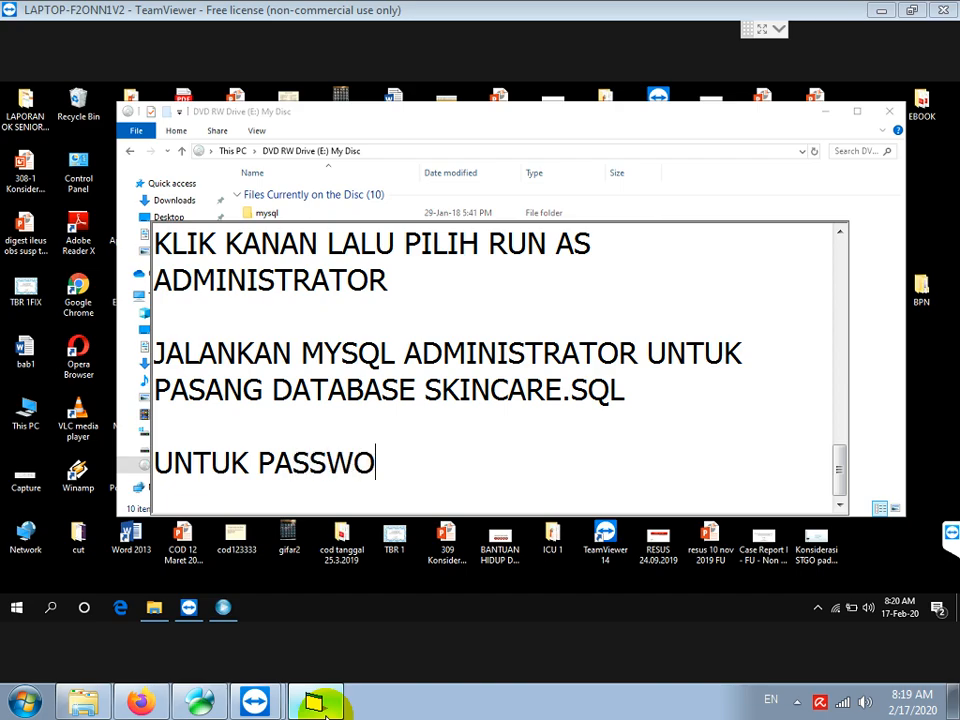
pyautogui.write('RD DIISI DENGAN ')
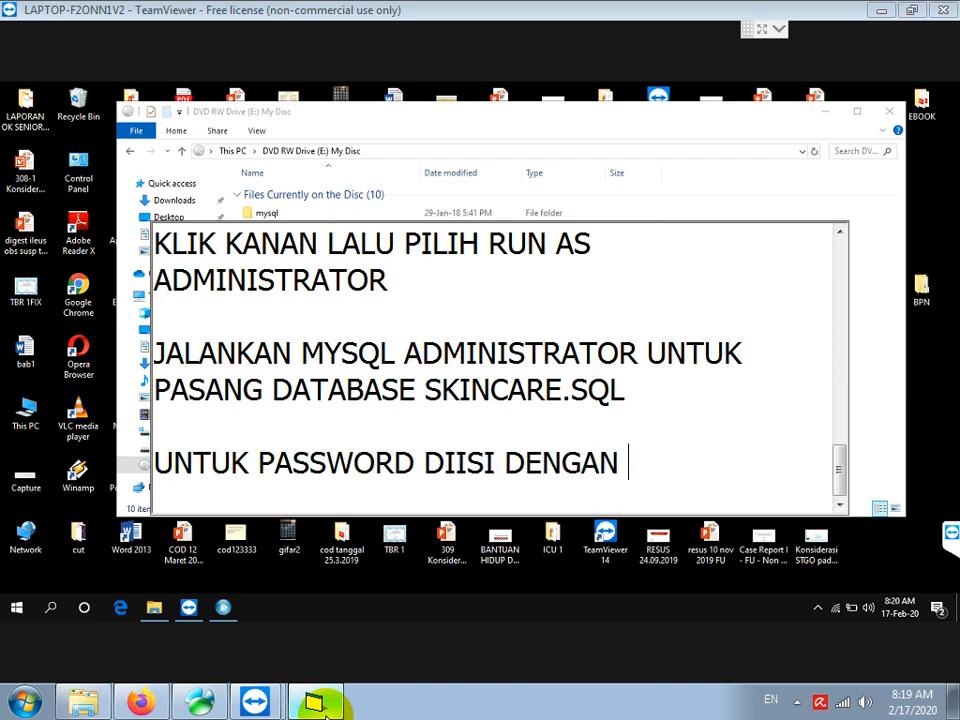
pyautogui.write('ROOT')
pyautogui.write(' KECIL S')
pyautogui.press('BackSpace')
pyautogui.write('KECIL SEMUA')
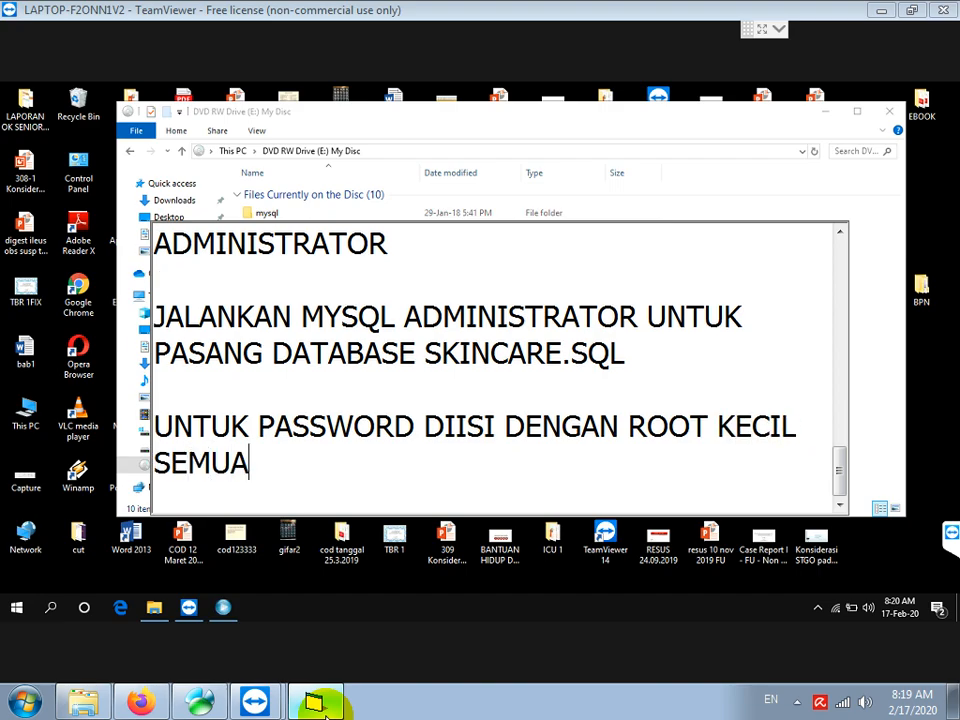
# Connect MySQL Administrator to the local server and go to the Restore section
pyautogui.click(224, 608)
pyautogui.click(464, 447)
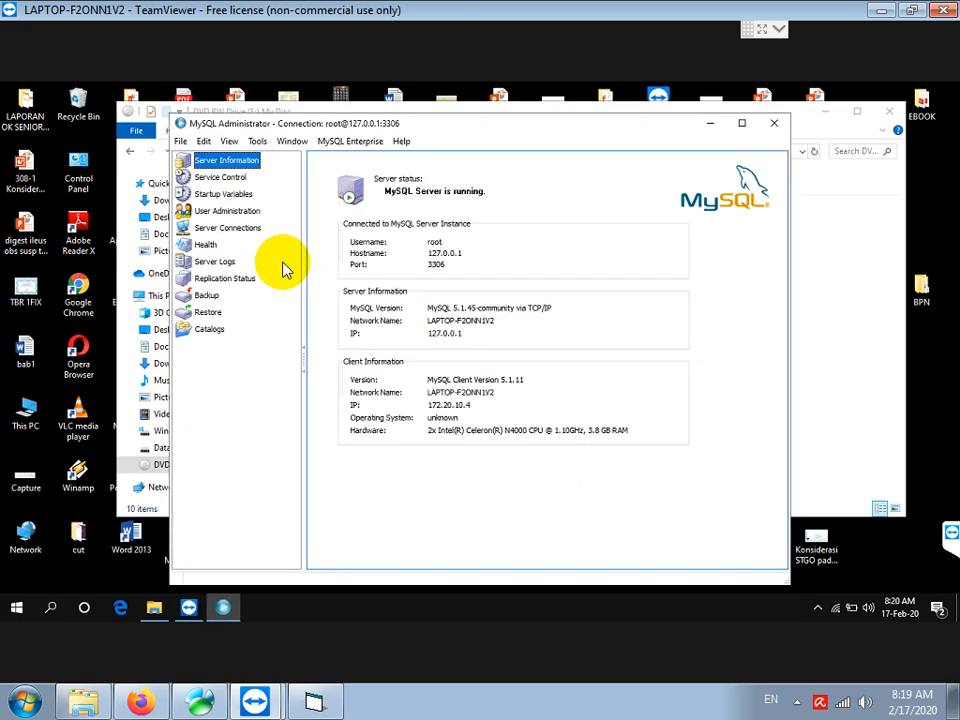
pyautogui.click(213, 308)
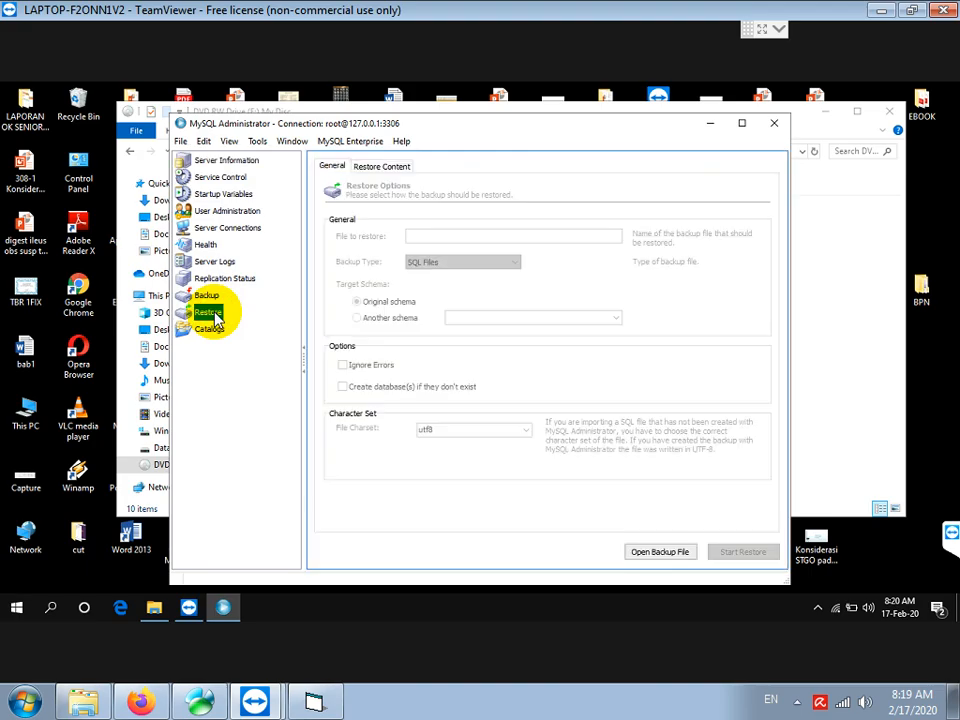
# Load E:\skincare.sql from the DVD drive as the backup file to restore
pyautogui.click(660, 555)
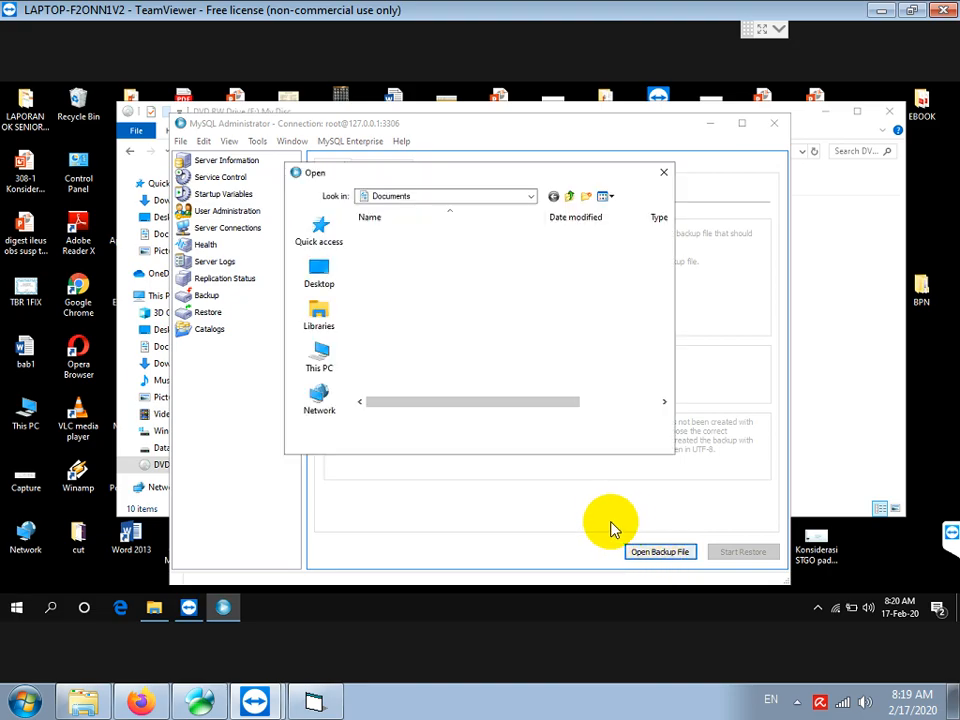
pyautogui.click(315, 362)
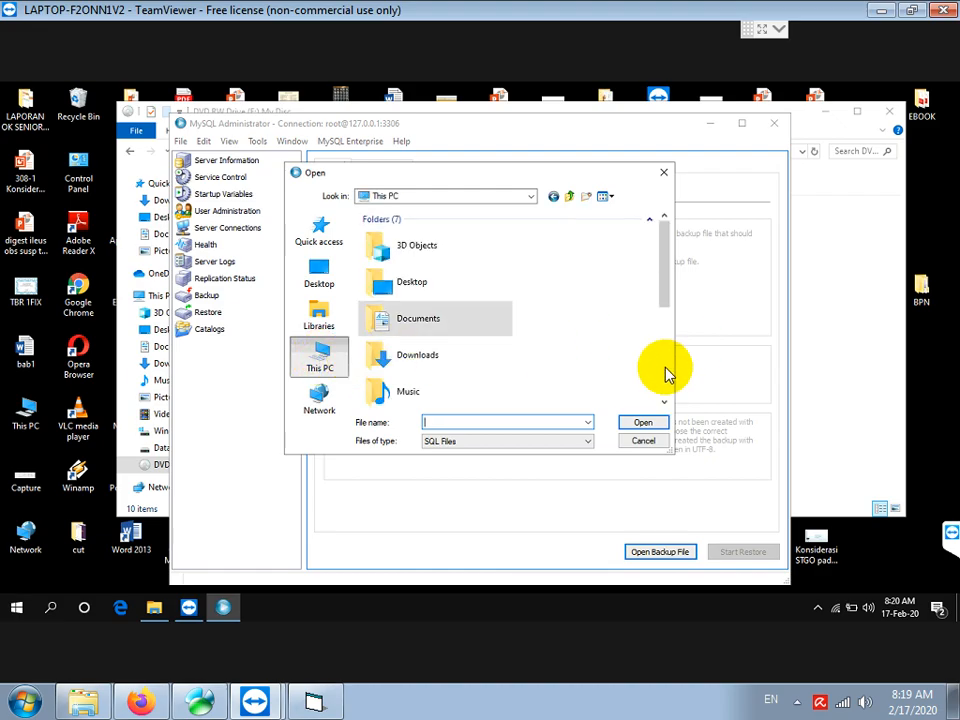
pyautogui.scroll(-5, 666, 372)
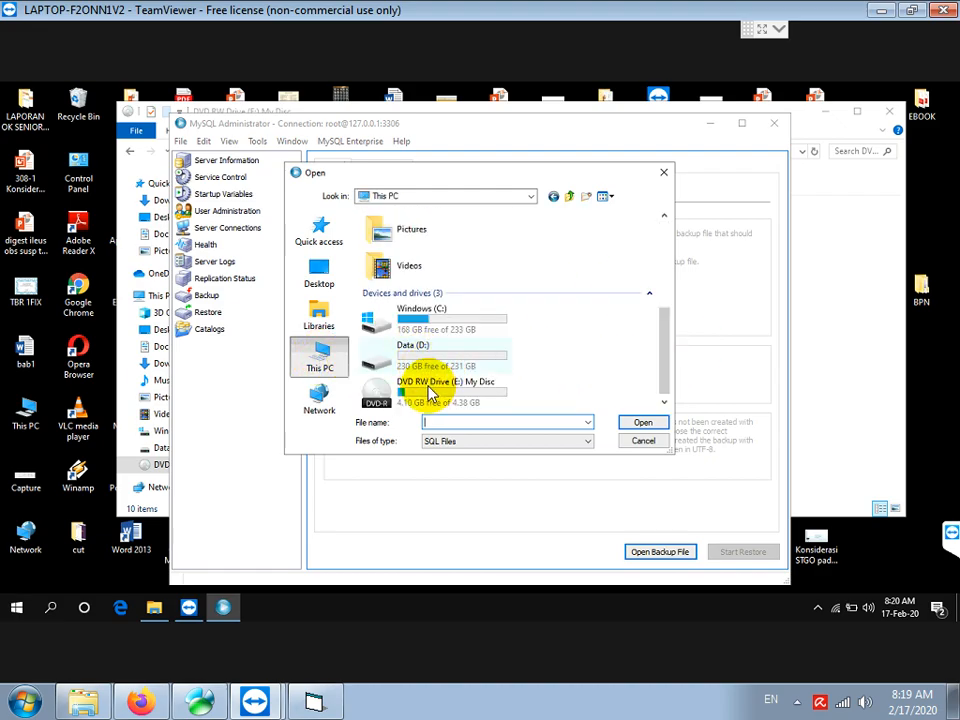
pyautogui.doubleClick(425, 395)
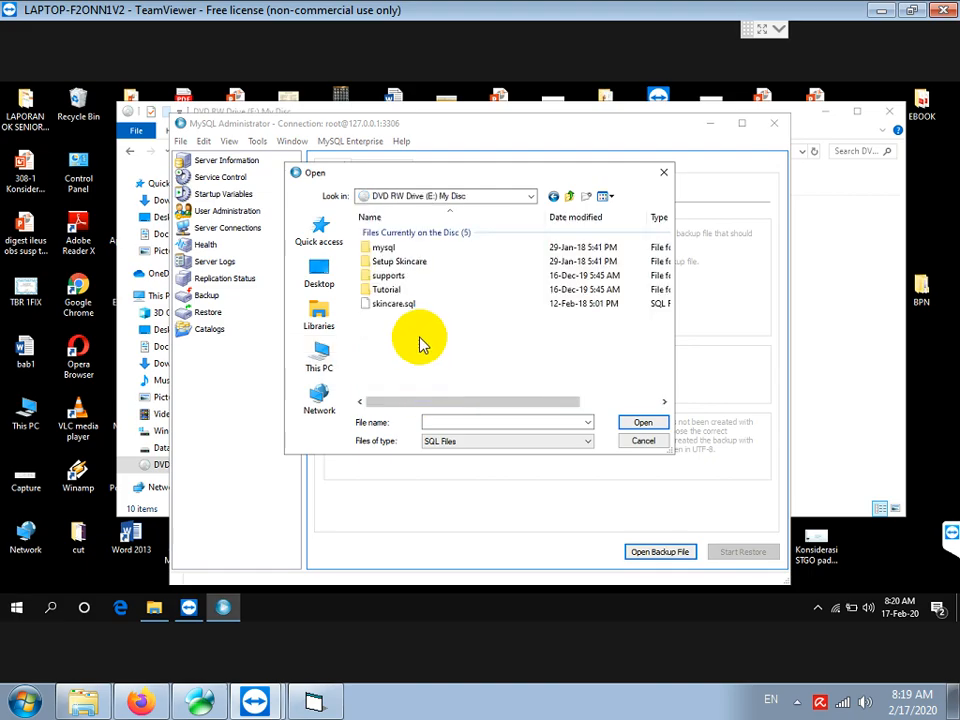
pyautogui.click(376, 306)
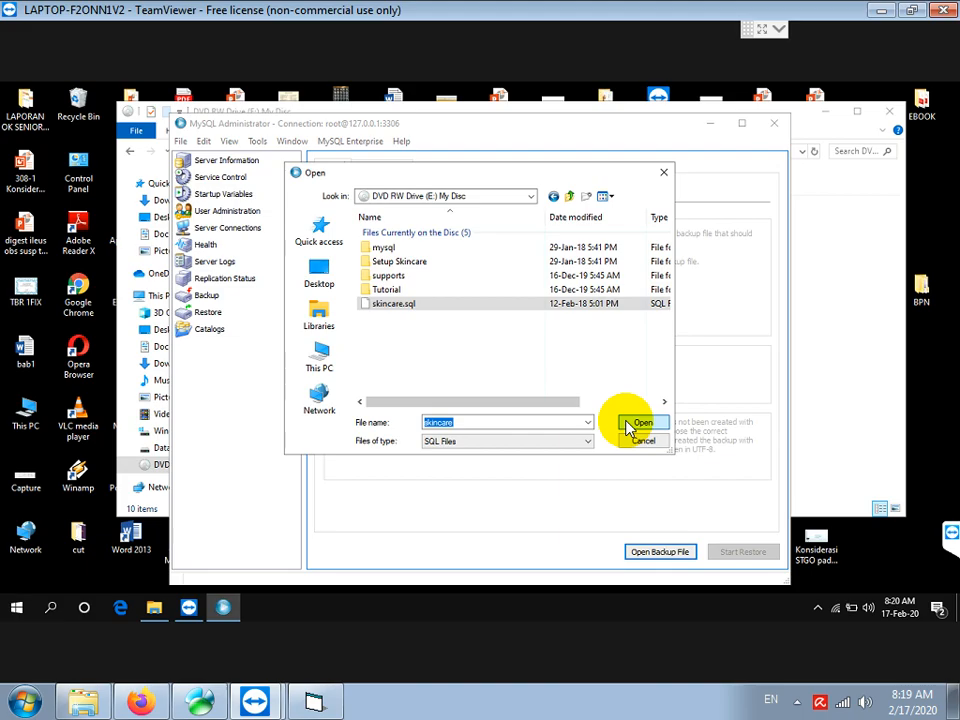
pyautogui.click(640, 424)
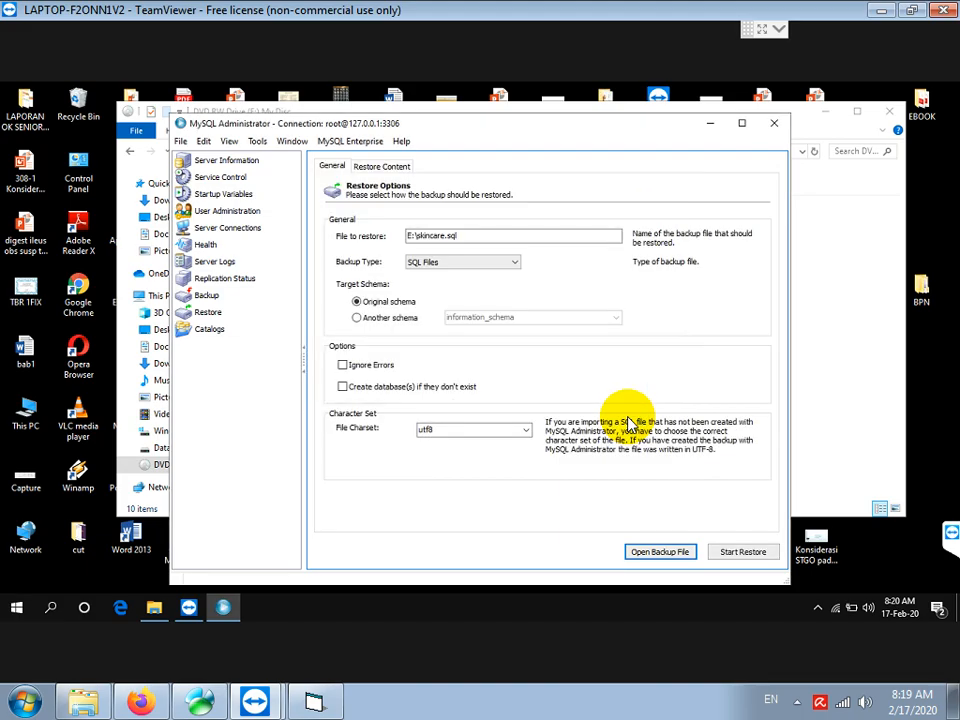
# Run the restore of skincare.sql until it reports success
pyautogui.click(742, 552)
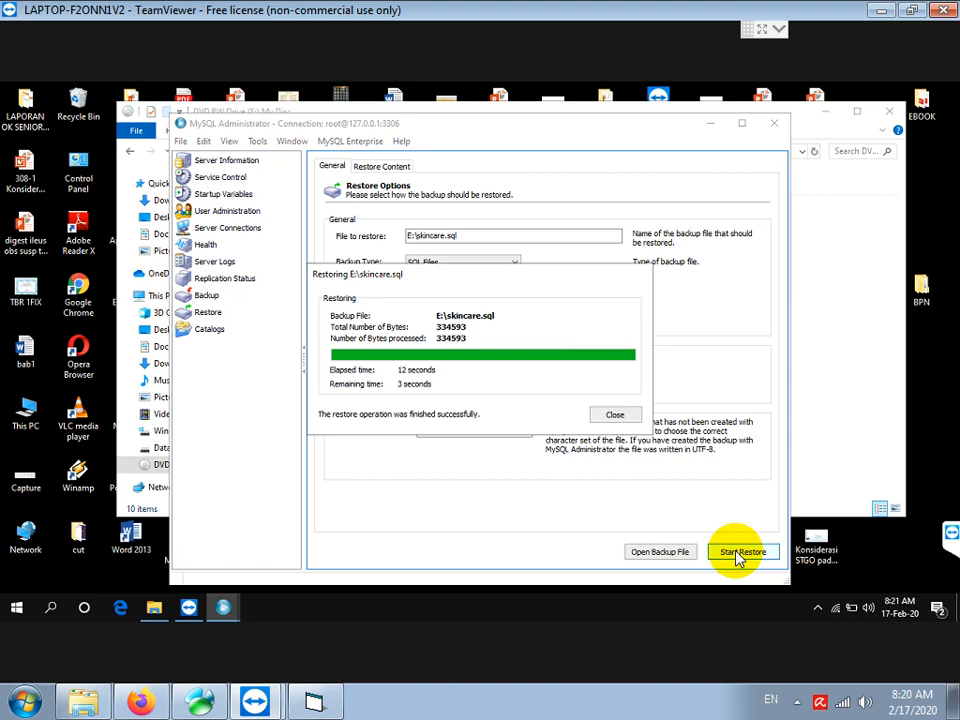
# Close the restore report and note in Notepad that SKINCARE.EXE and the supports folder must be copied to the hard disk
pyautogui.click(620, 415)
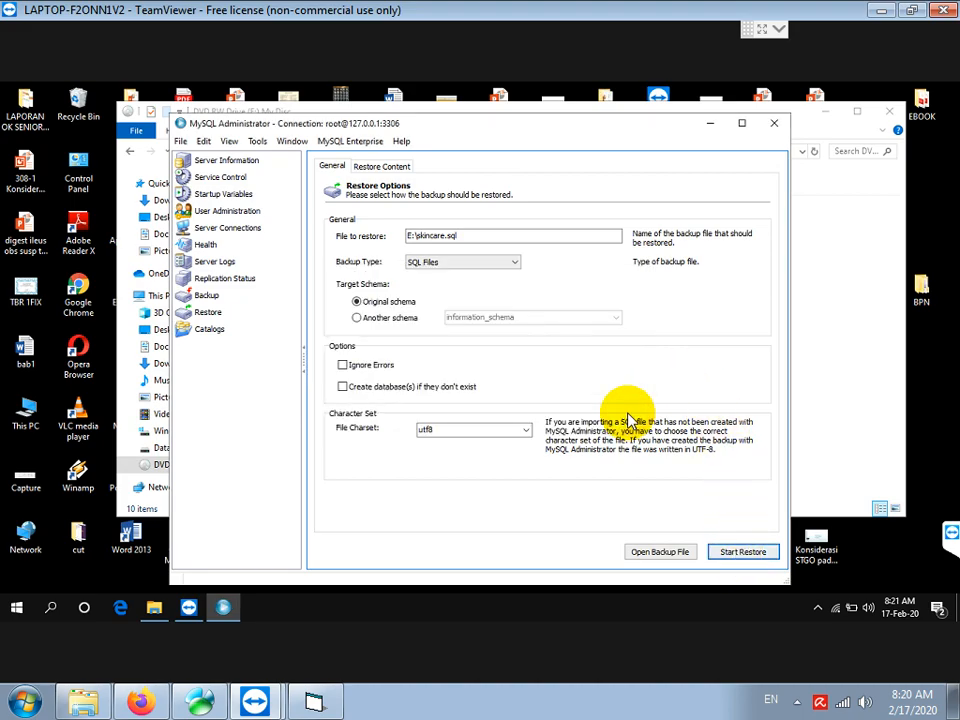
pyautogui.click(316, 704)
pyautogui.write('KARENA APLIK')
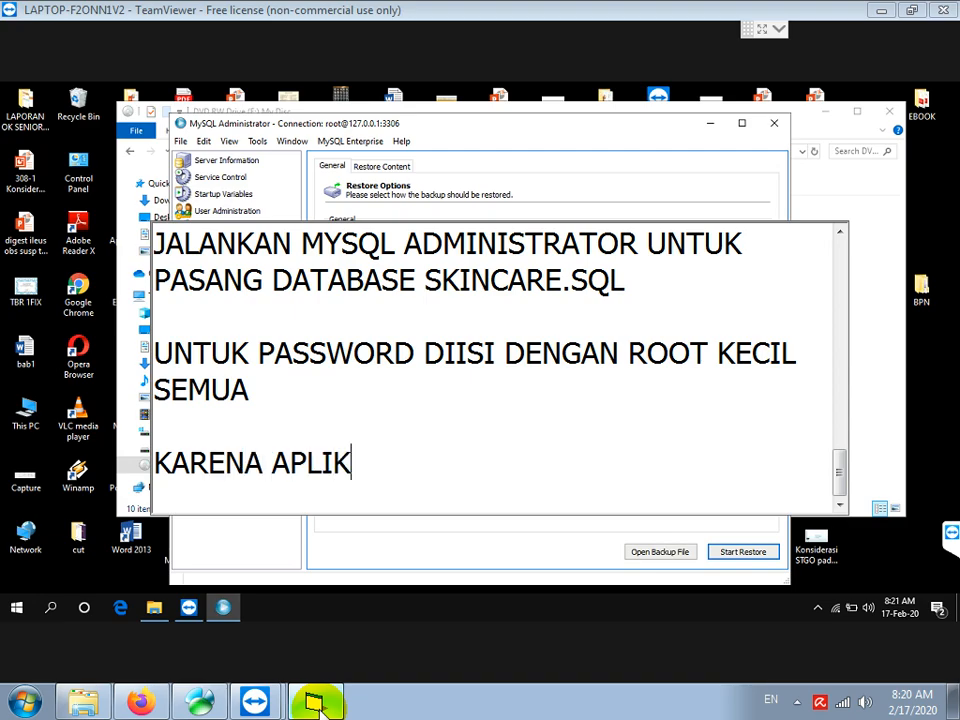
pyautogui.write('ASI TIDAK BISA DIJA')
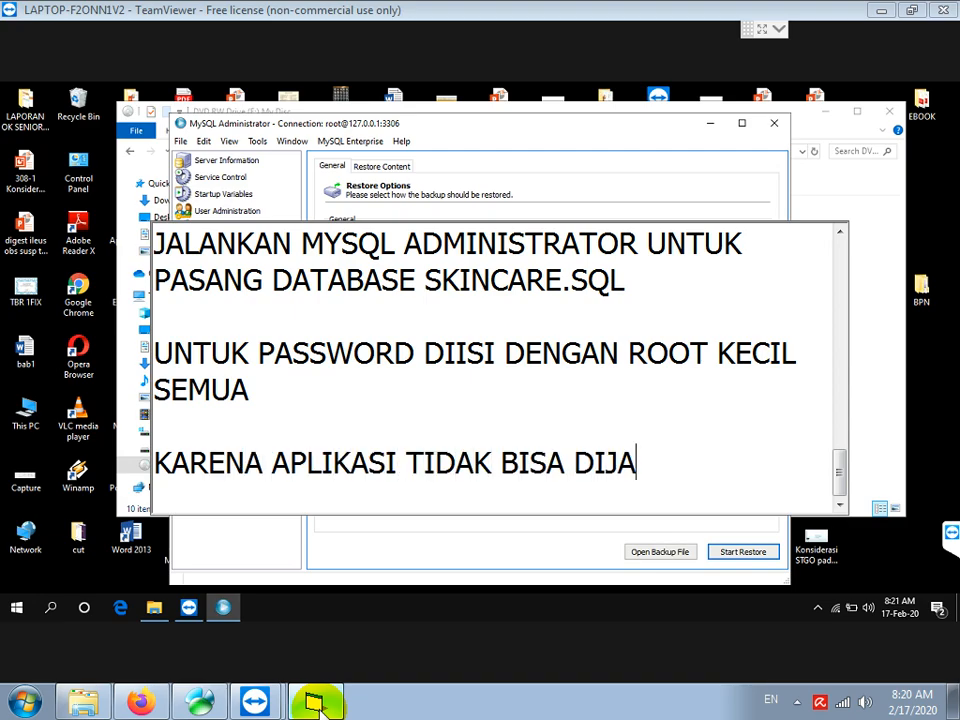
pyautogui.write('LANKAN DARI DVD')
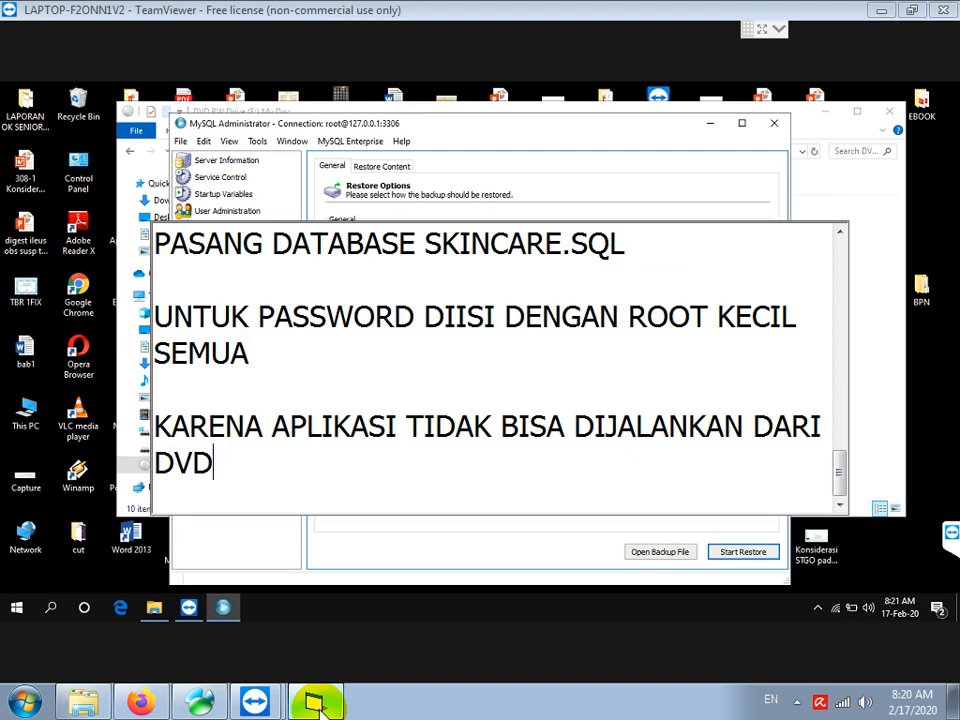
pyautogui.write(', MAKA COPY ')
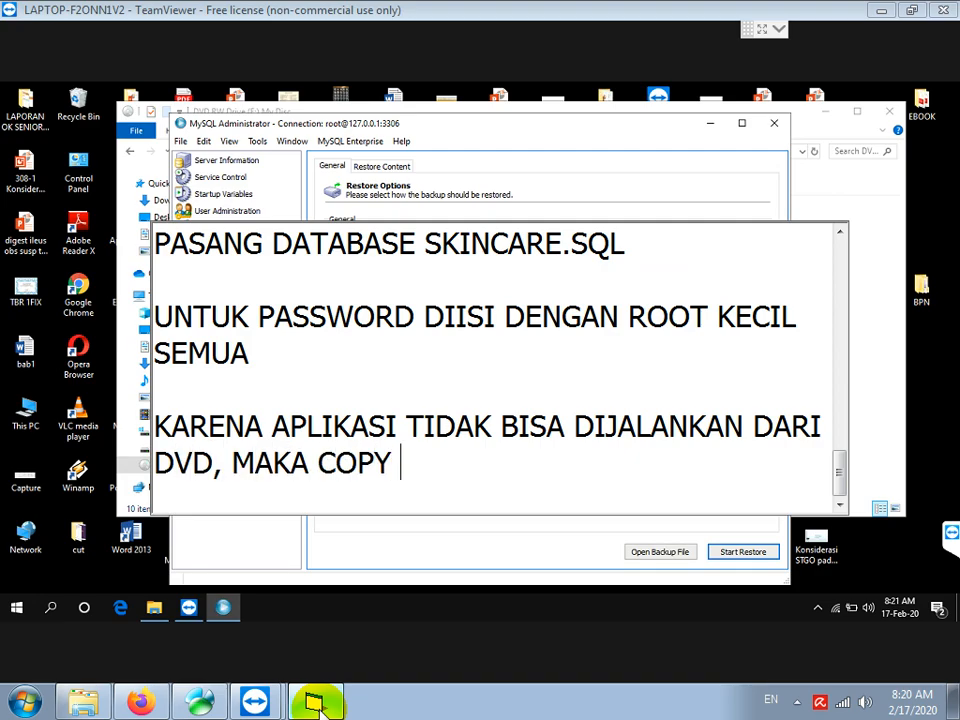
pyautogui.write('TRER')
pyautogui.press('BackSpace')
pyautogui.press('BackSpace')
pyautogui.press('BackSpace')
pyautogui.write('ERLE')
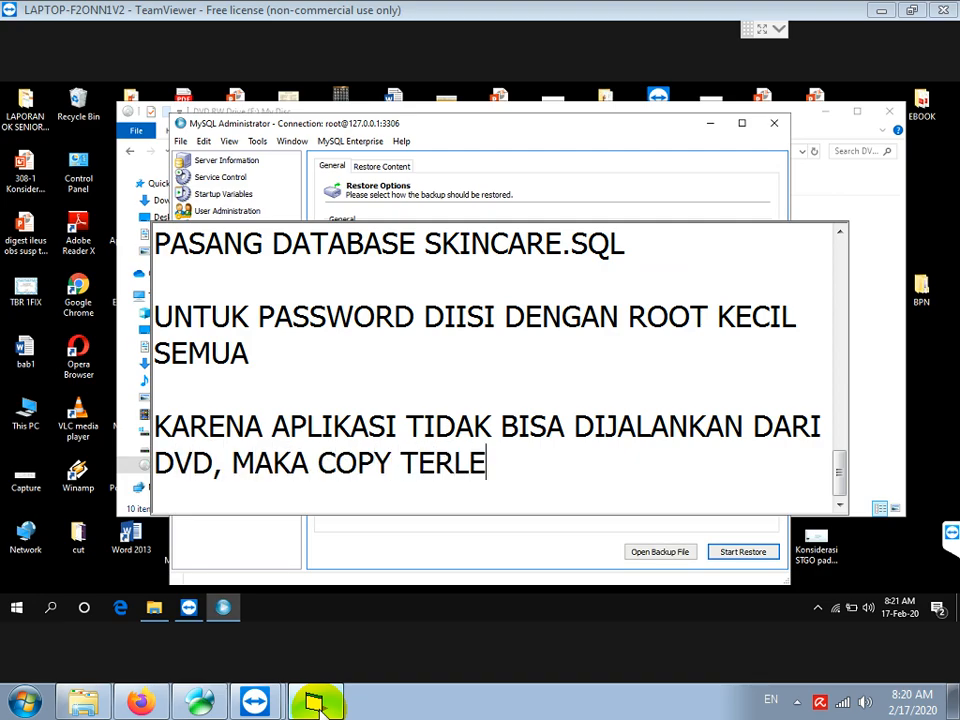
pyautogui.write('BIH DAHUL')
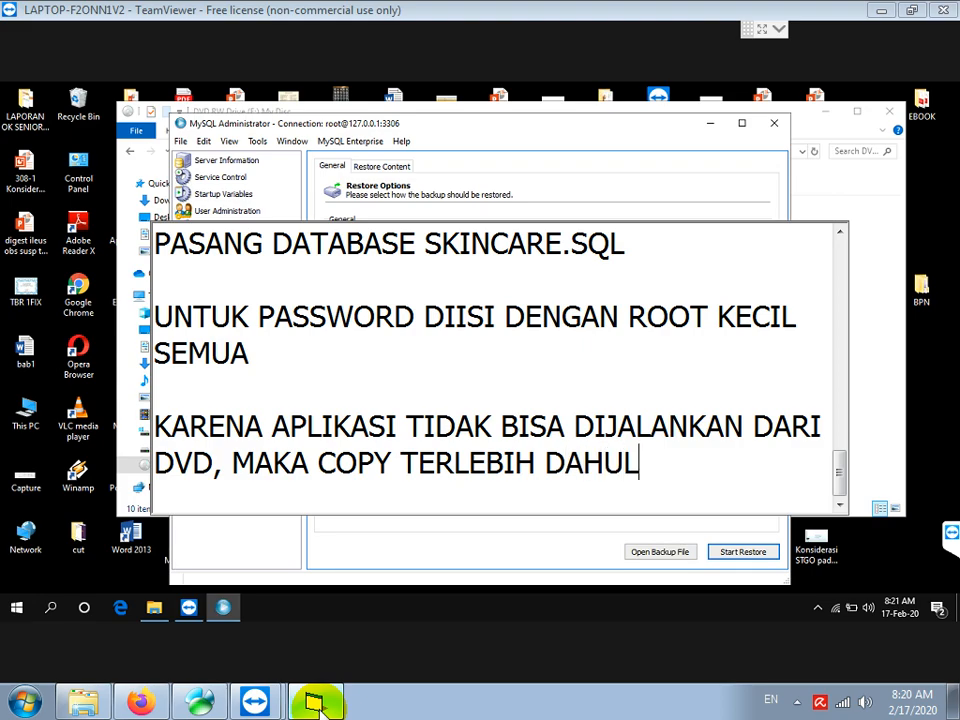
pyautogui.write('U FILE SKI')
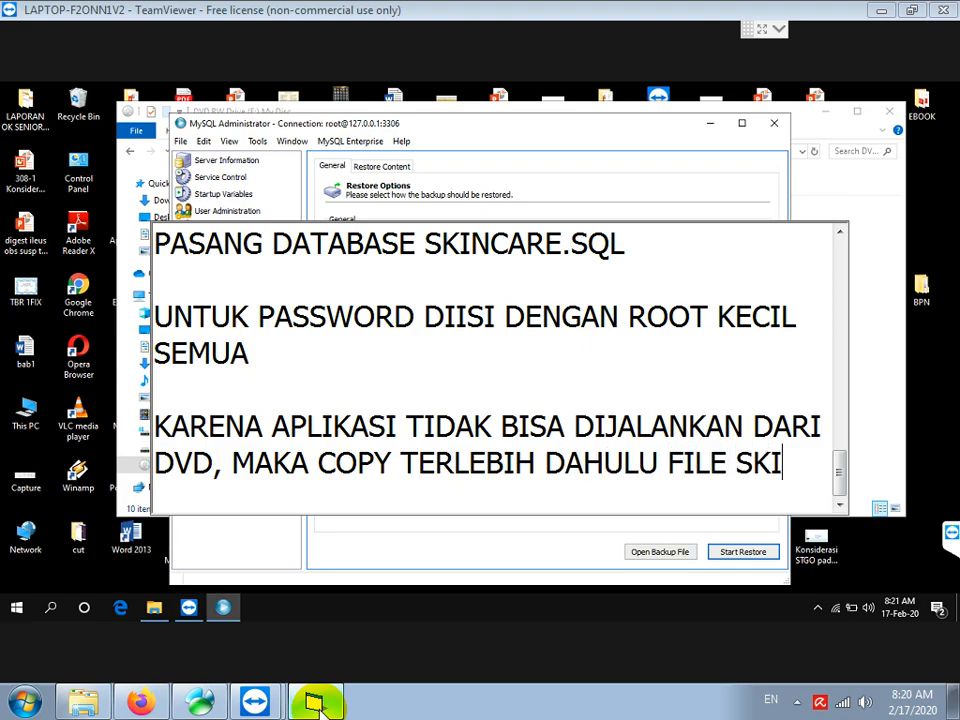
pyautogui.write('NCARE.EXE DAN ')
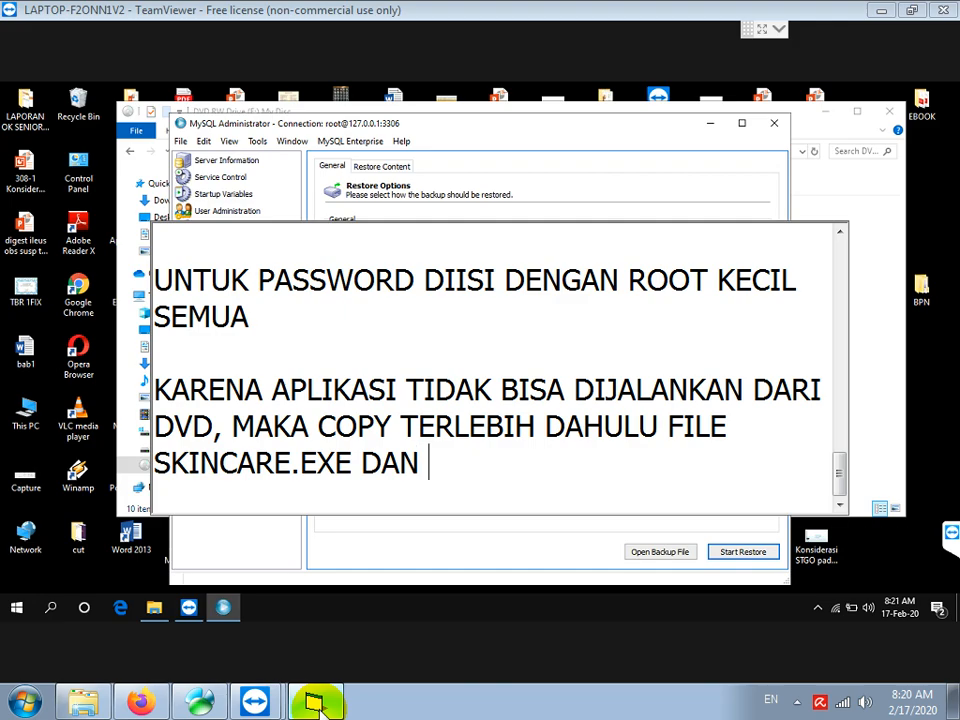
pyautogui.write('FODLER')
pyautogui.press('BackSpace')
pyautogui.press('BackSpace')
pyautogui.press('BackSpace')
pyautogui.press('BackSpace')
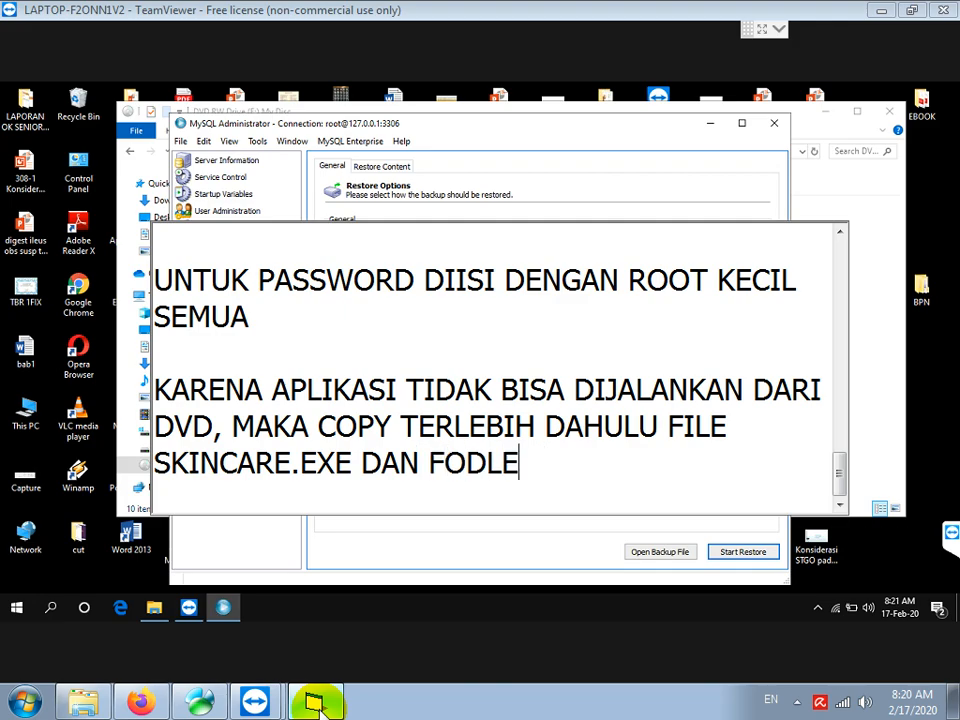
pyautogui.press('BackSpace')
pyautogui.write('LDER SU')
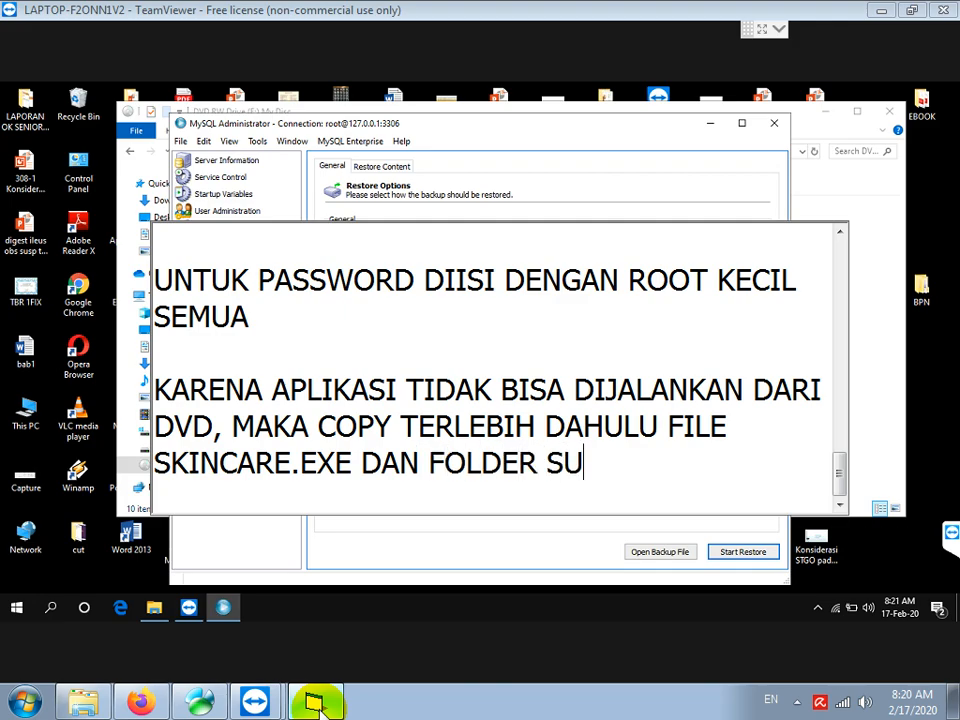
pyautogui.write('PPORTS KE ')
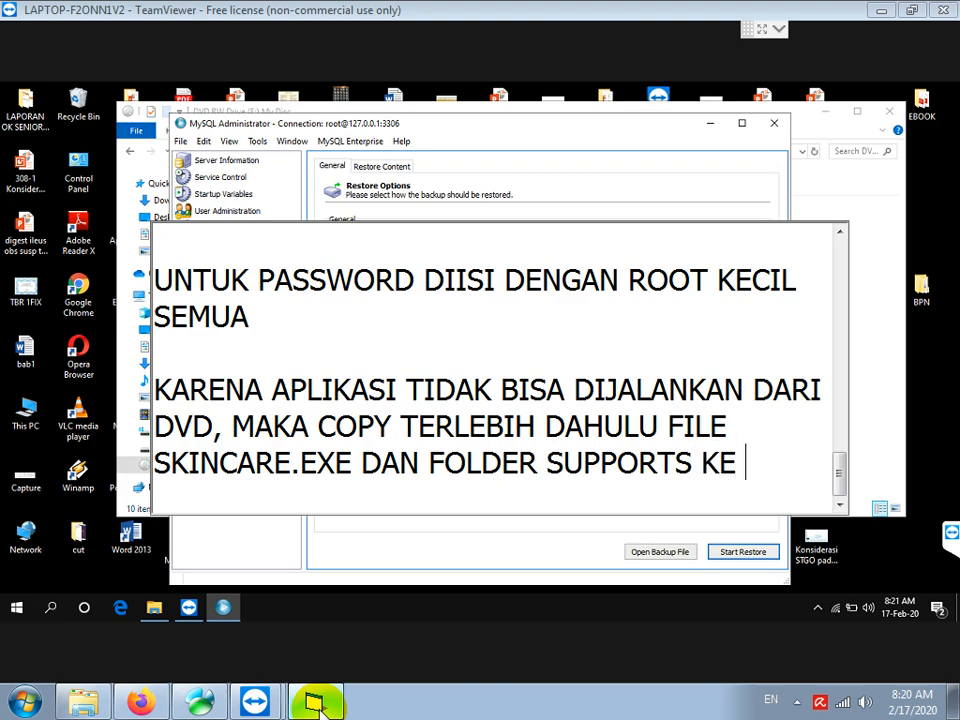
pyautogui.write('HARDDI')
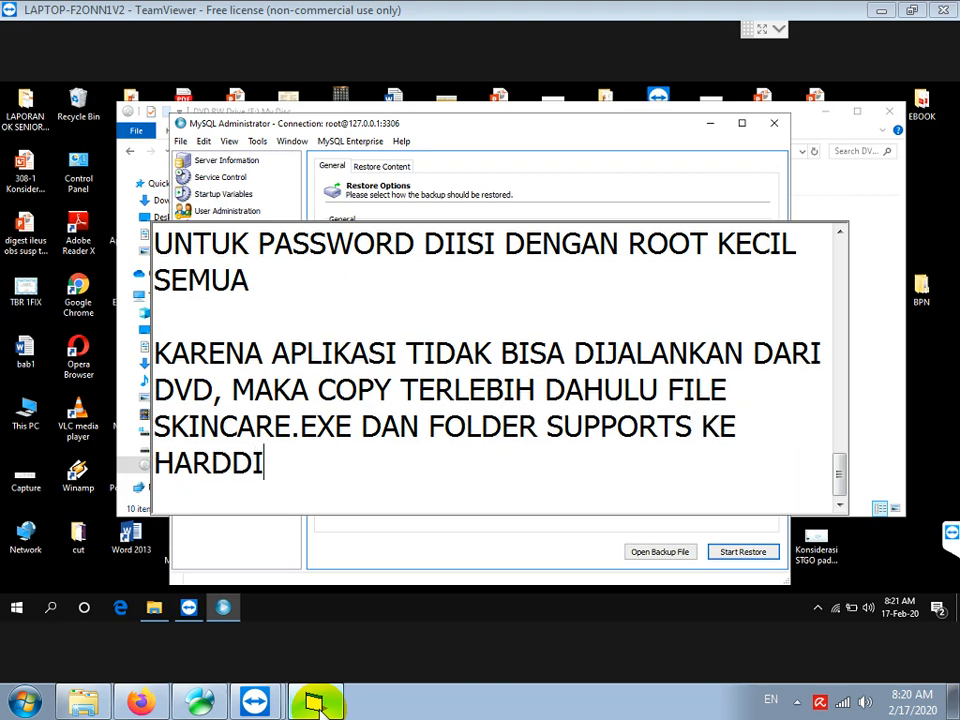
pyautogui.write('SK KO')
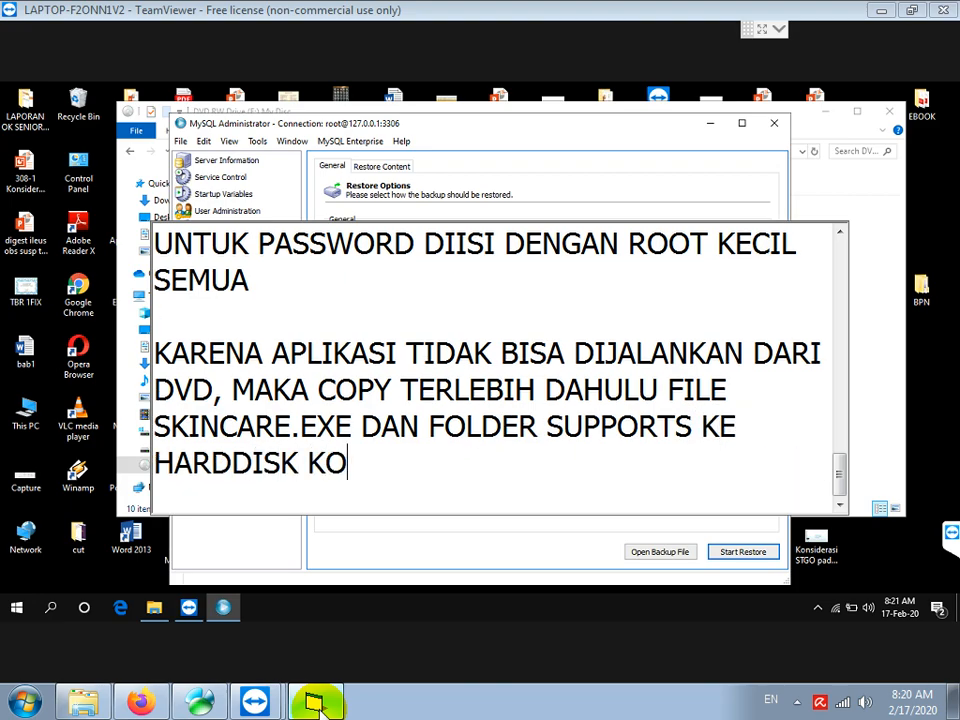
pyautogui.write('MPUTER/')
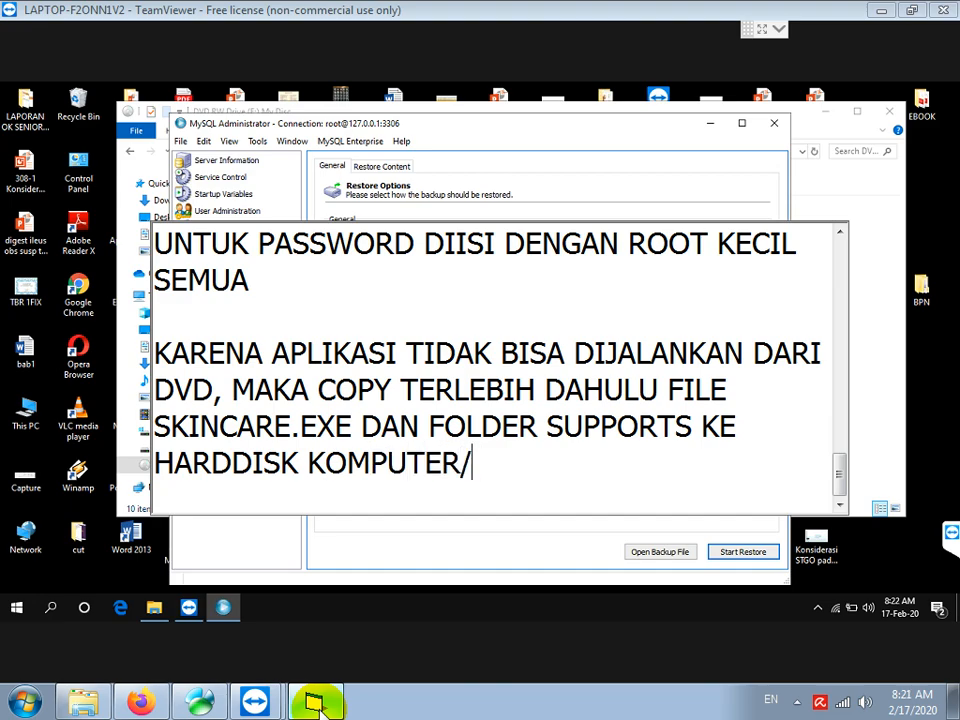
pyautogui.write('LAPTOP')
pyautogui.press('BackSpace')
pyautogui.write('OP')
pyautogui.press('Return')
pyautogui.press('Return')
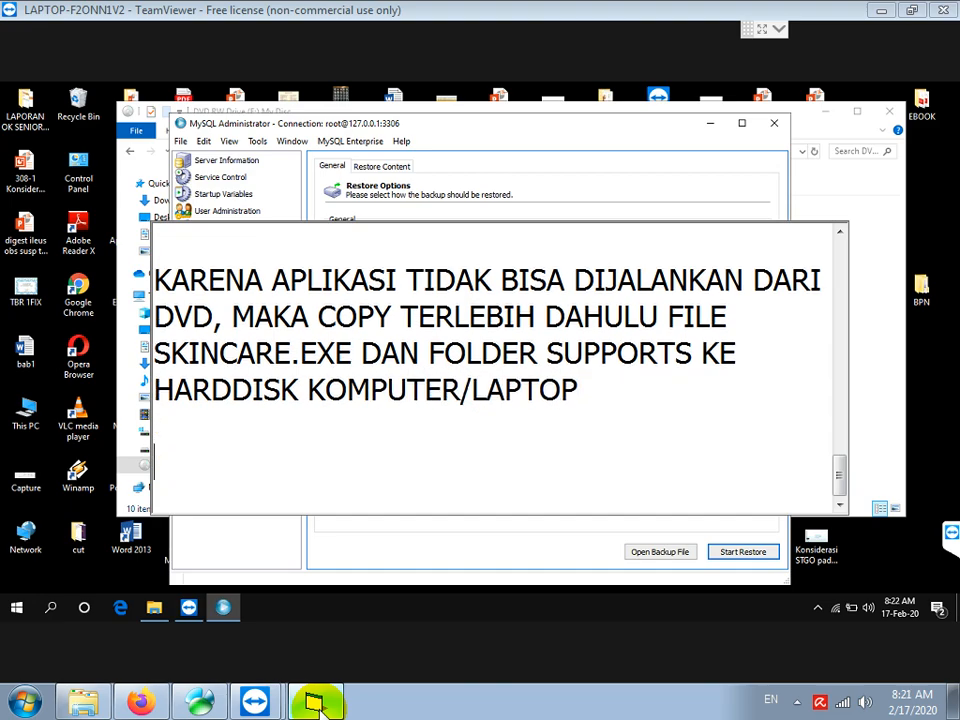
# Copy the SkinCare application and the supports folder from the DVD drive
pyautogui.click(135, 510)
pyautogui.click(135, 510)
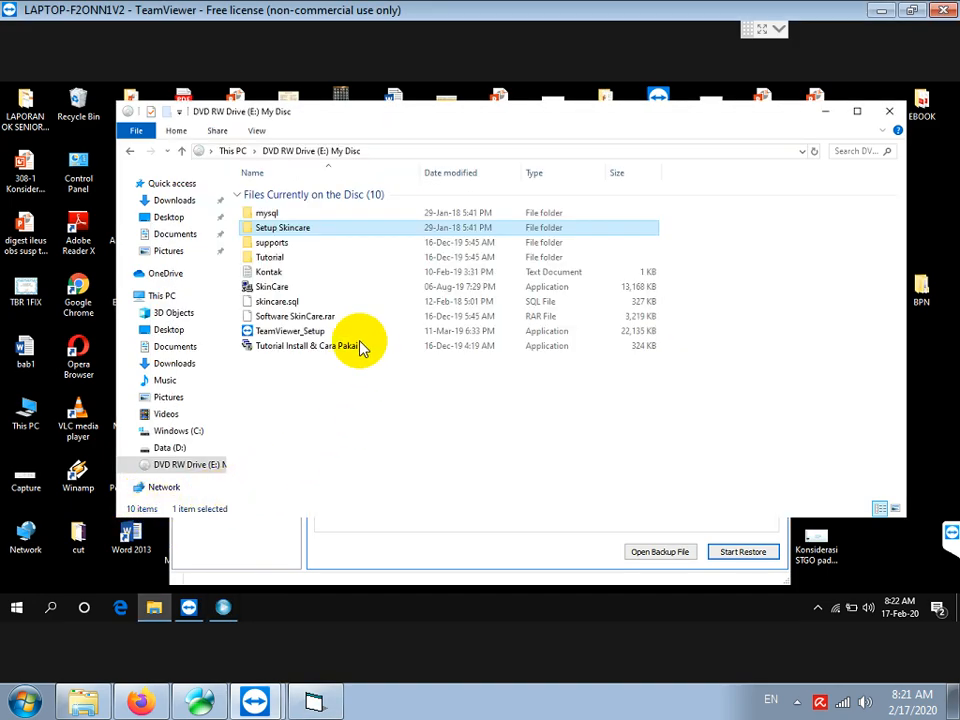
pyautogui.click(261, 289)
pyautogui.keyDown('ctrl'); pyautogui.click(276, 246); pyautogui.keyUp('ctrl')
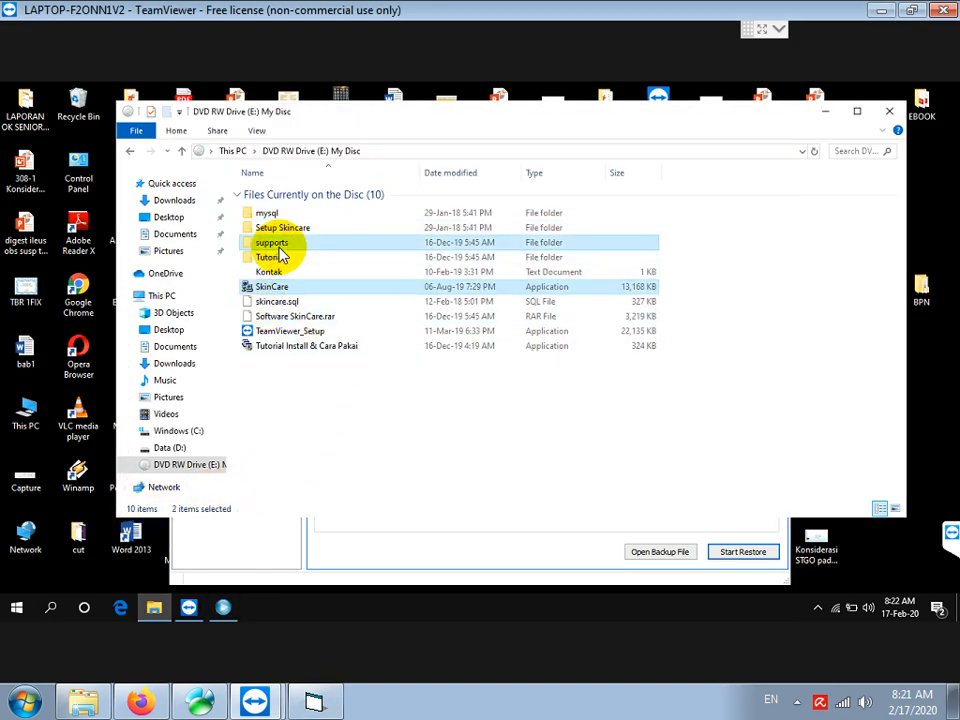
pyautogui.rightClick(280, 254)
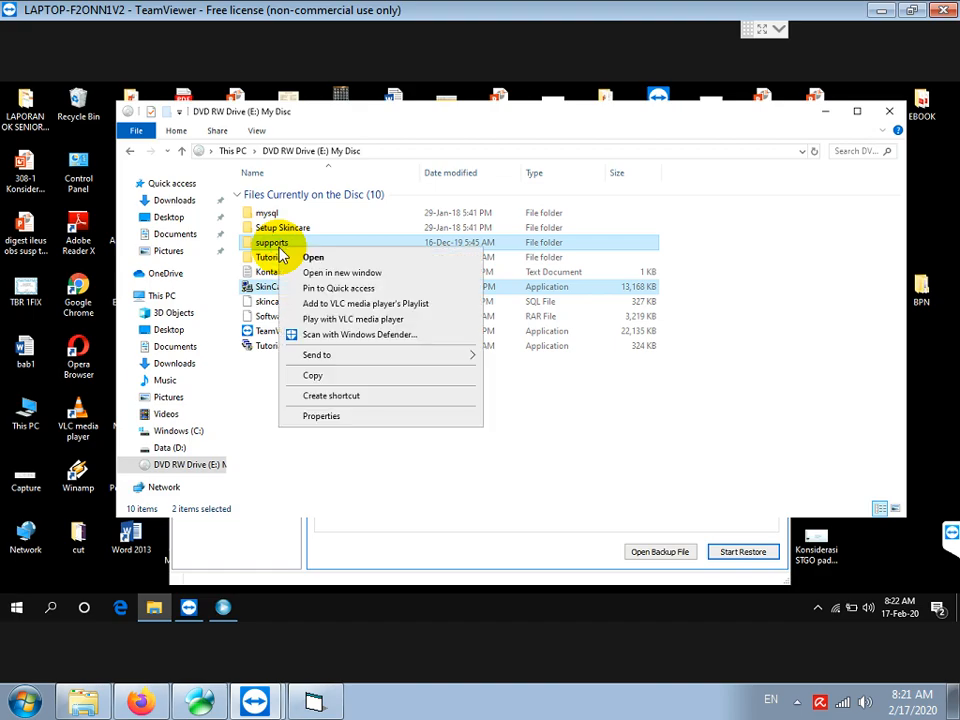
pyautogui.click(314, 380)
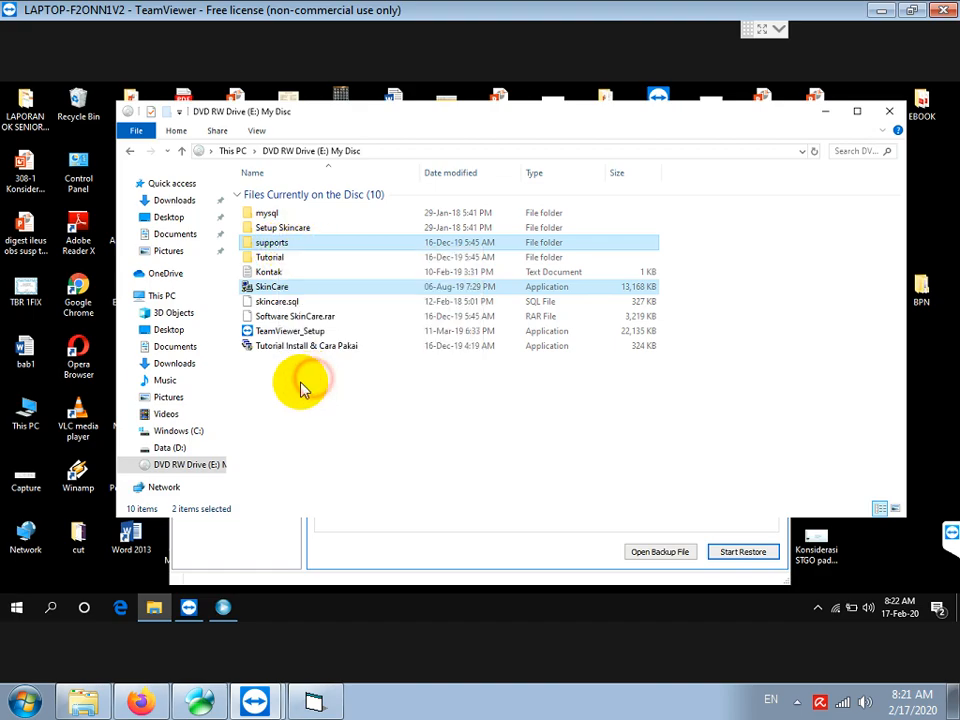
# Paste SkinCare and the supports folder into the Data (D:) drive
pyautogui.click(168, 450)
pyautogui.rightClick(306, 265)
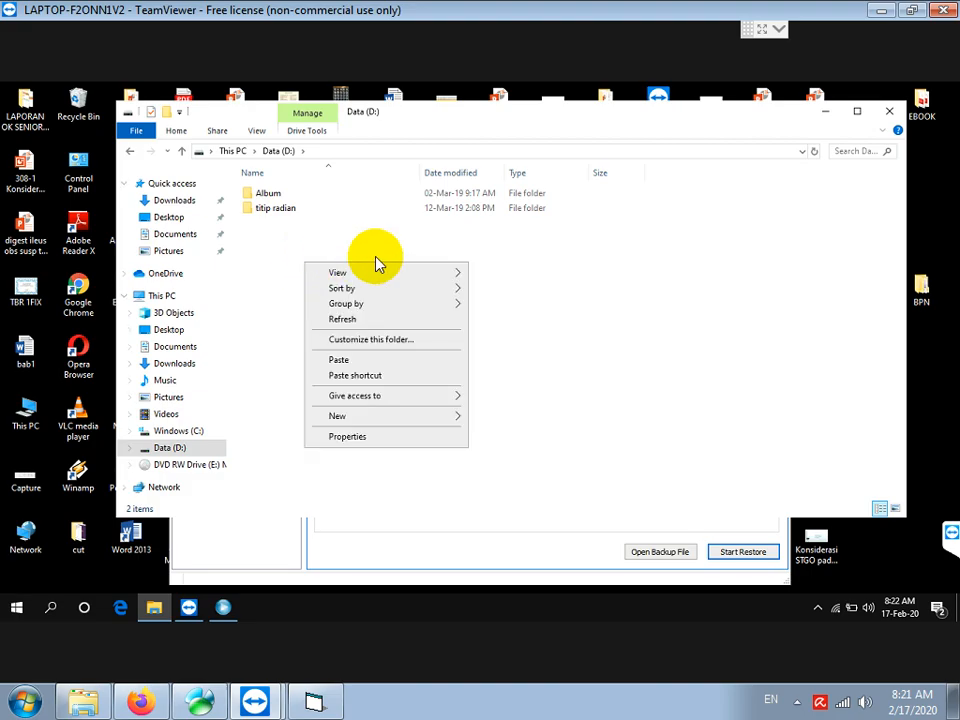
pyautogui.click(343, 361)
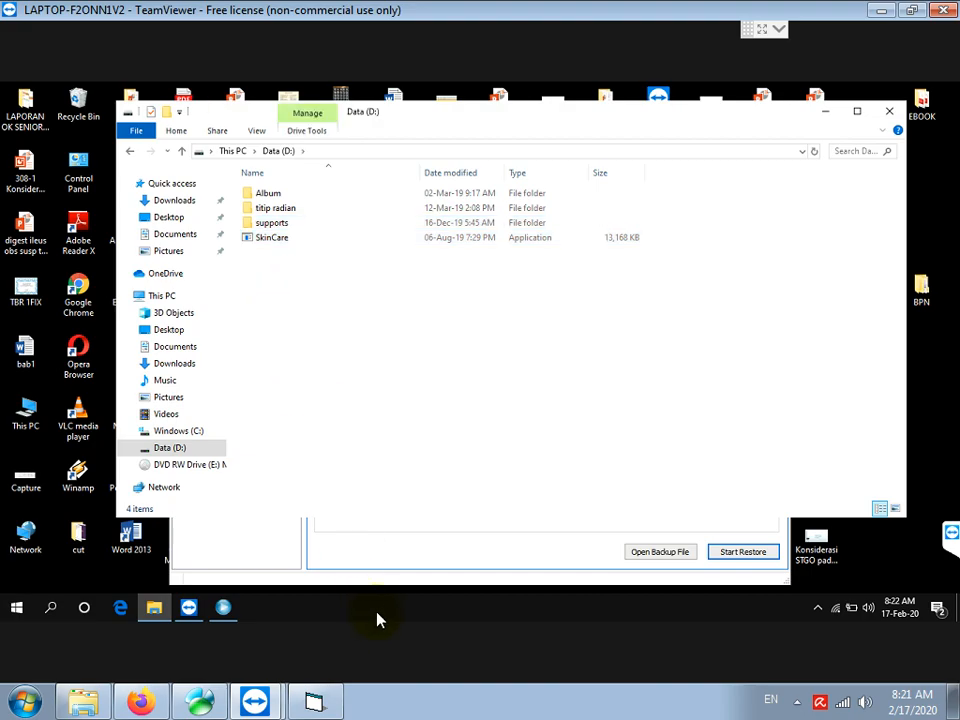
# Add the note 'BUAT SHOTCUT DI DESKTOP DENGAN KLIK KANAN PADA FILE SKINCARE.EXE LALU PILIH SEND TO DESKTOP'
pyautogui.write('BUAT SHOTCU')
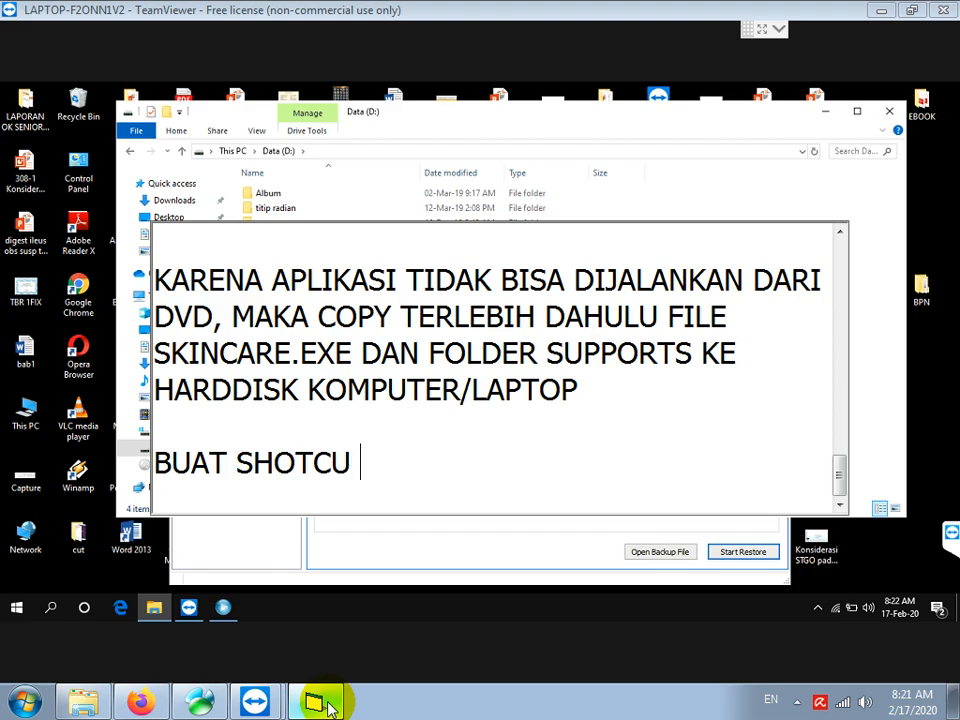
pyautogui.write(' DI DESKTOP DENGA')
pyautogui.write('N KLIK KANAN PA')
pyautogui.write('DA')
pyautogui.write('T')
pyautogui.hotkey('ctrl', 'End')
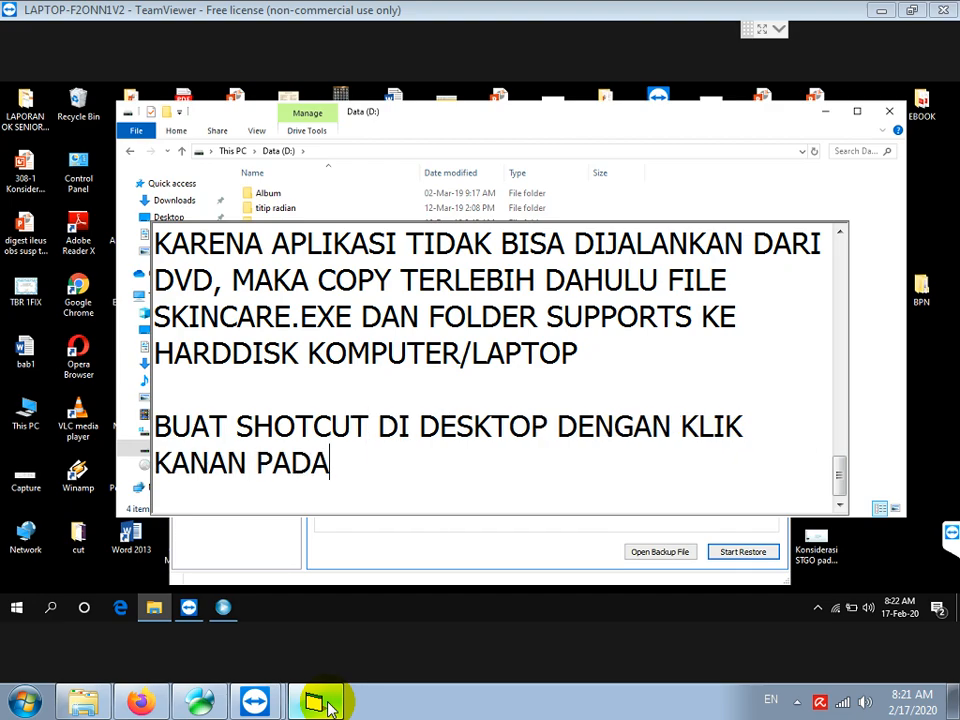
pyautogui.write('FILE SKI')
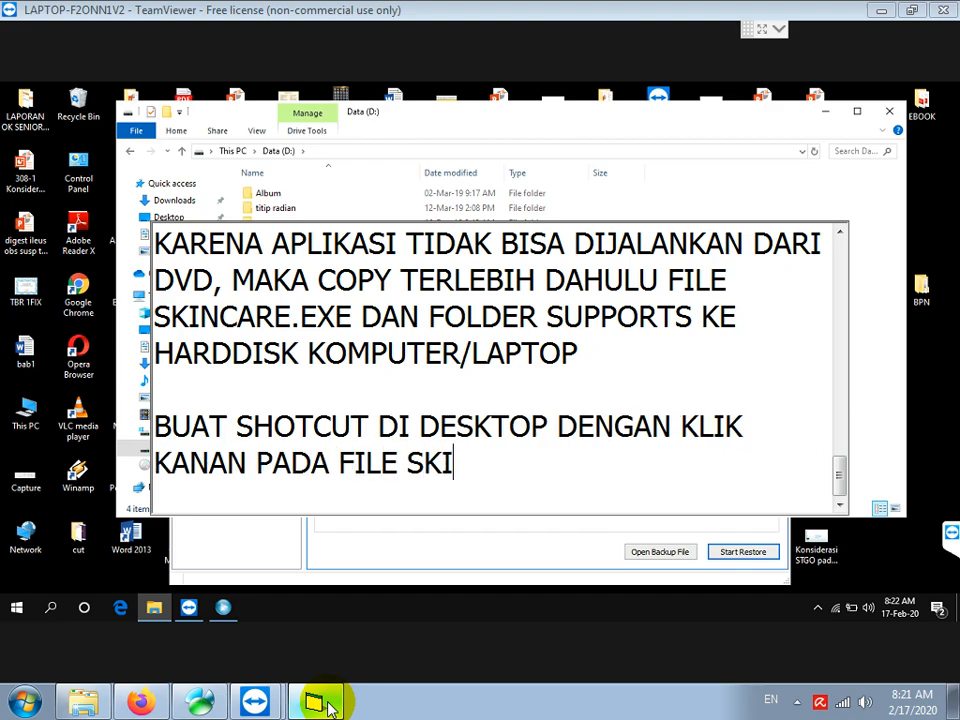
pyautogui.write('NCARE.EXE ')
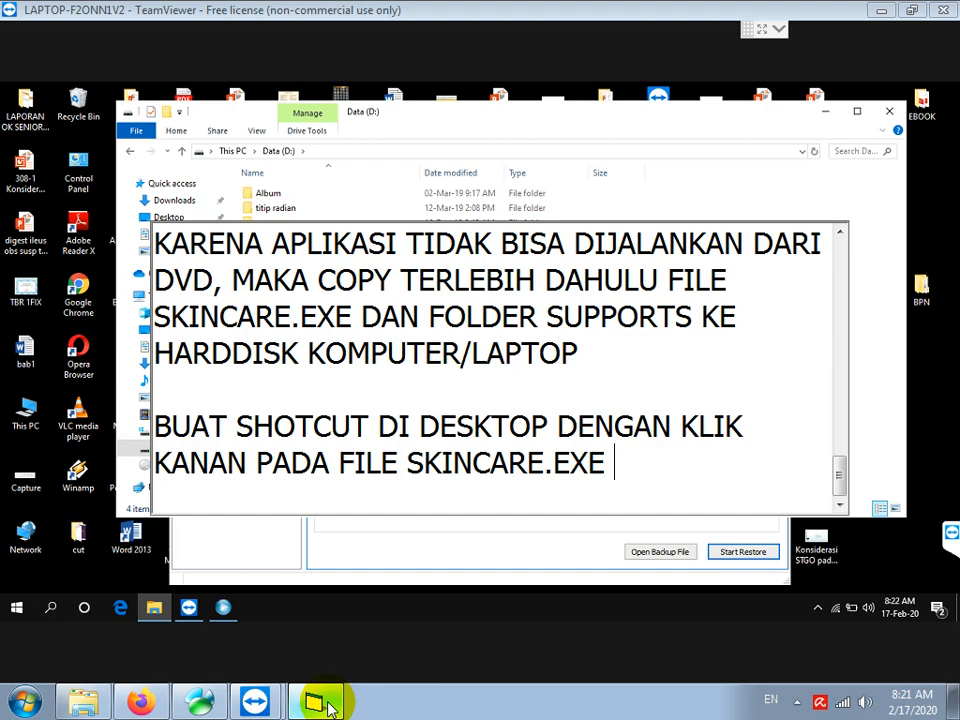
pyautogui.write('LALU PILIH ')
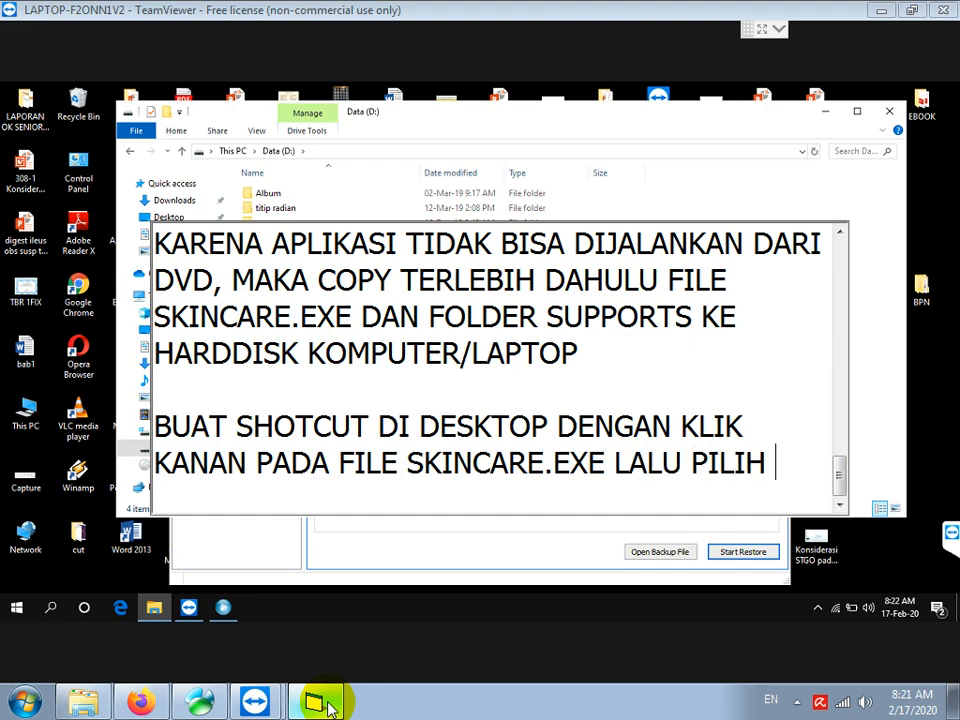
pyautogui.write('SEND TO DESKTOP')
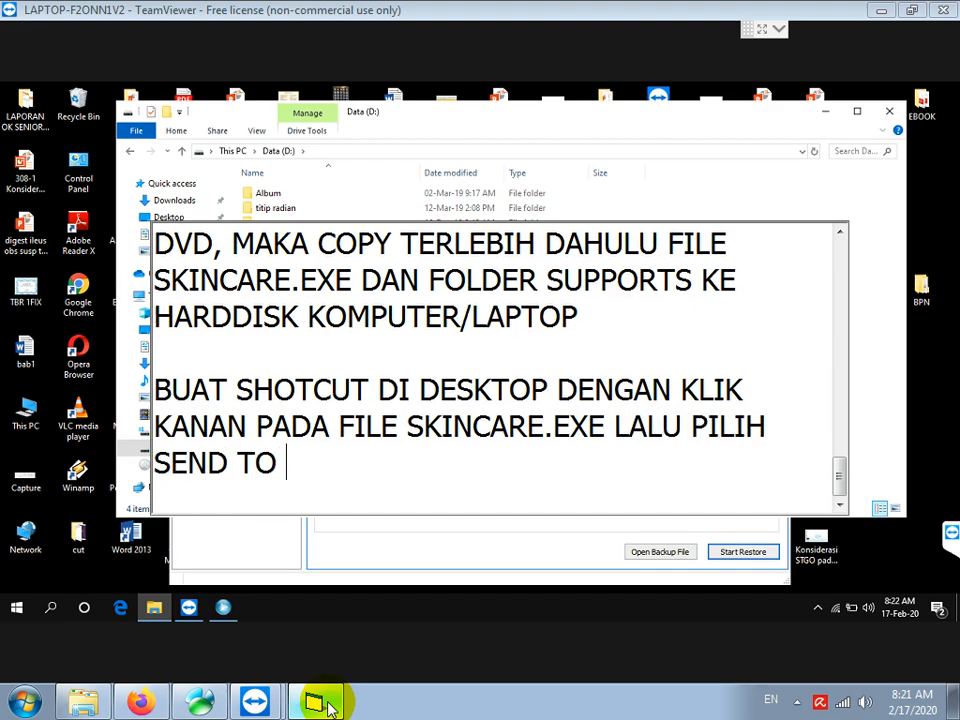
pyautogui.press('Return')
pyautogui.press('Return')
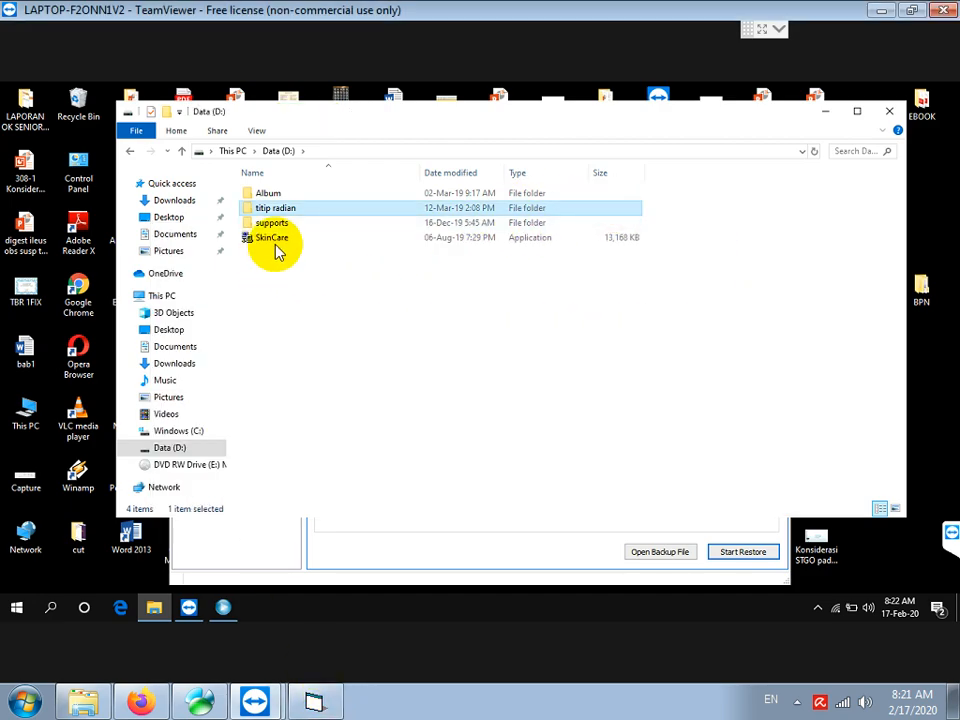
# Send SkinCare to the desktop as a shortcut
pyautogui.rightClick(272, 240)
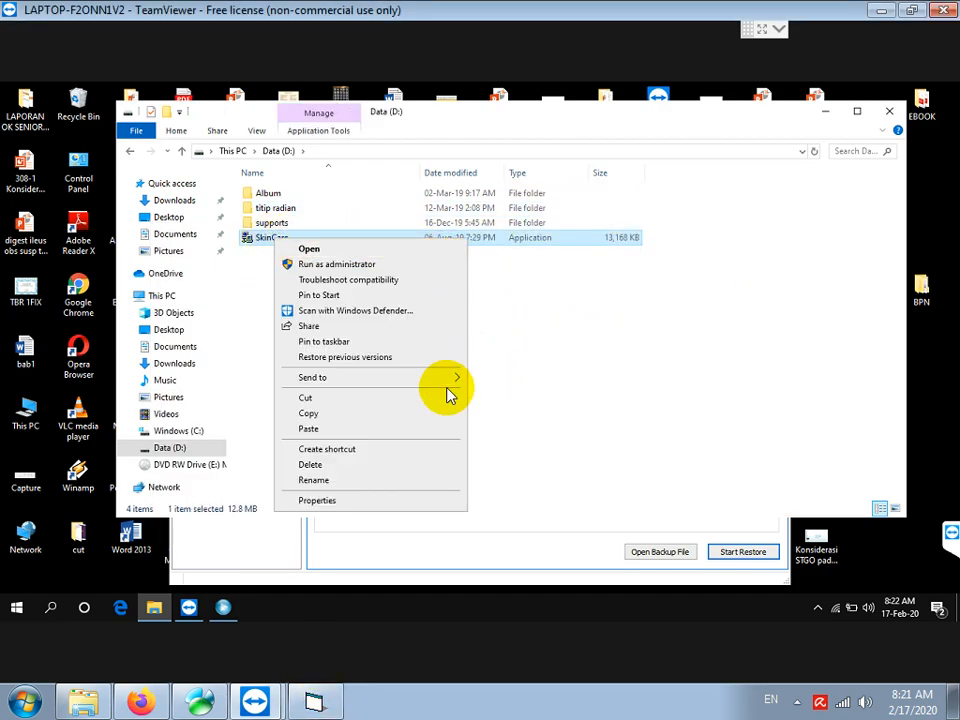
pyautogui.moveTo(446, 386)
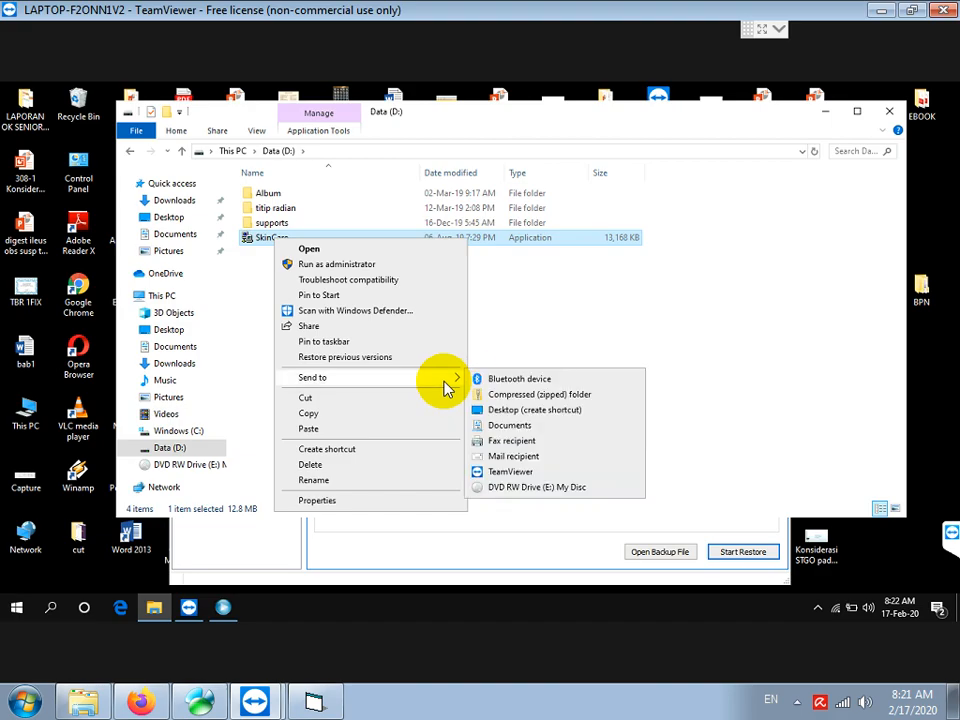
pyautogui.click(553, 414)
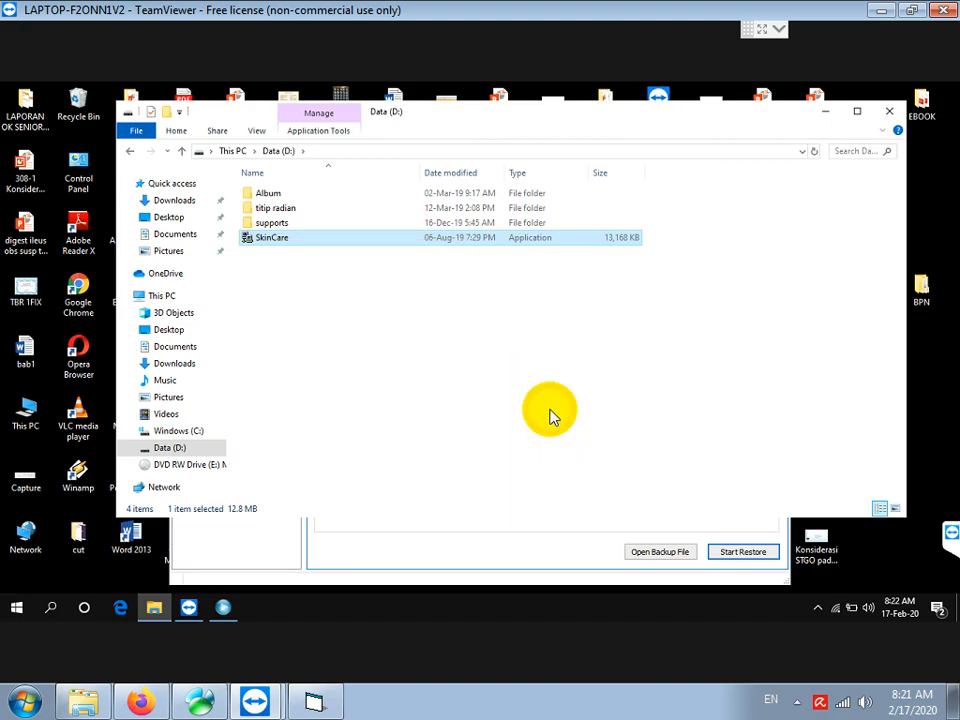
# Minimize File Explorer and MySQL Administrator, then select the new SkinCare shortcut on the desktop
pyautogui.click(825, 113)
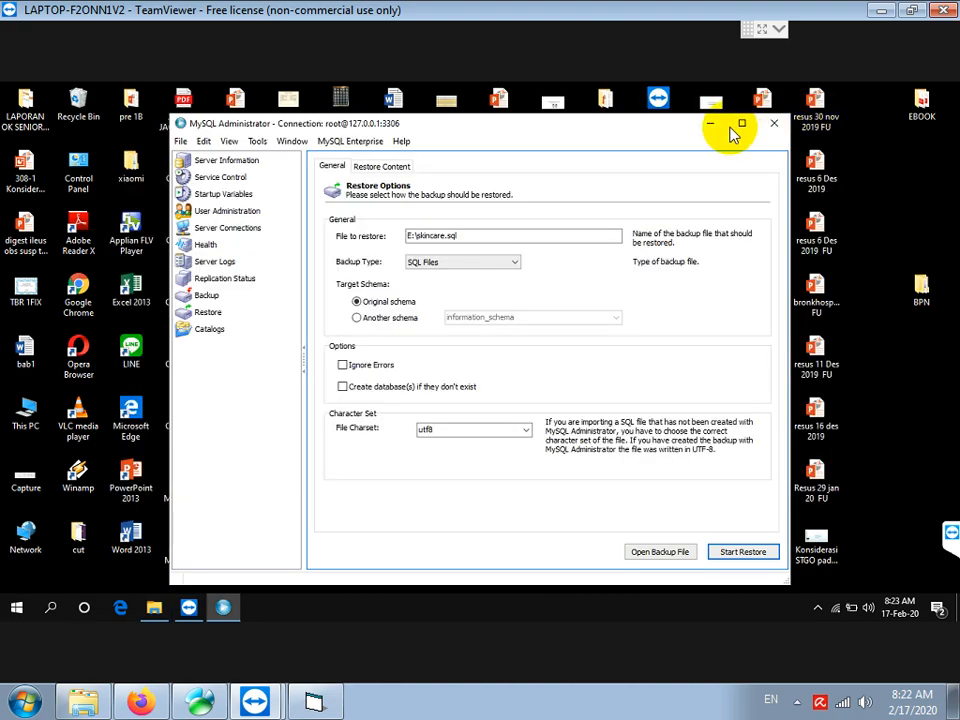
pyautogui.click(707, 126)
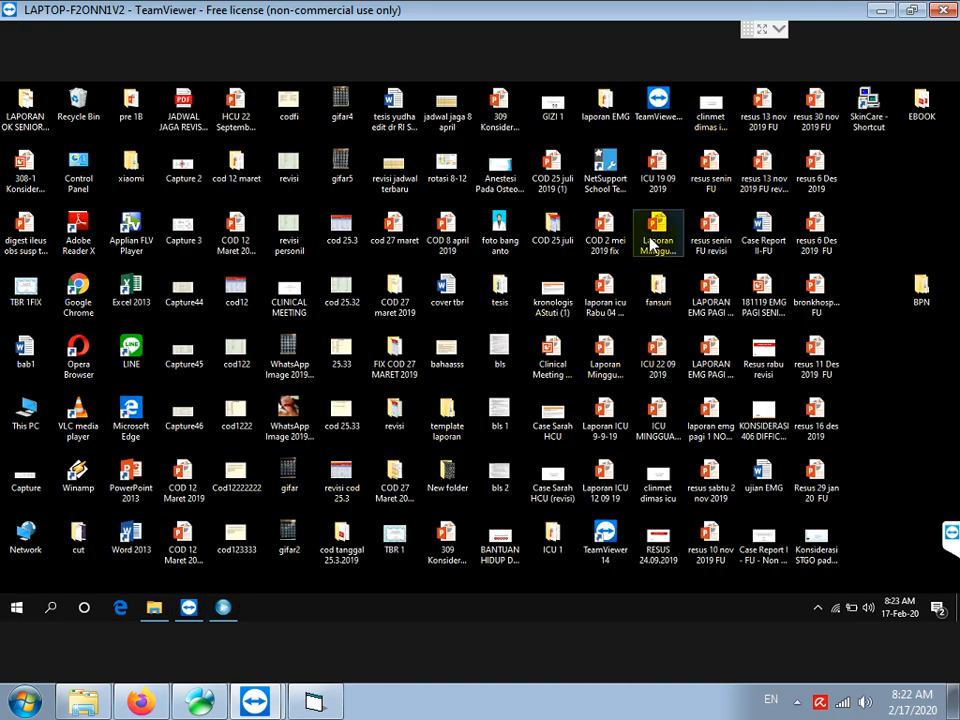
pyautogui.click(880, 130)
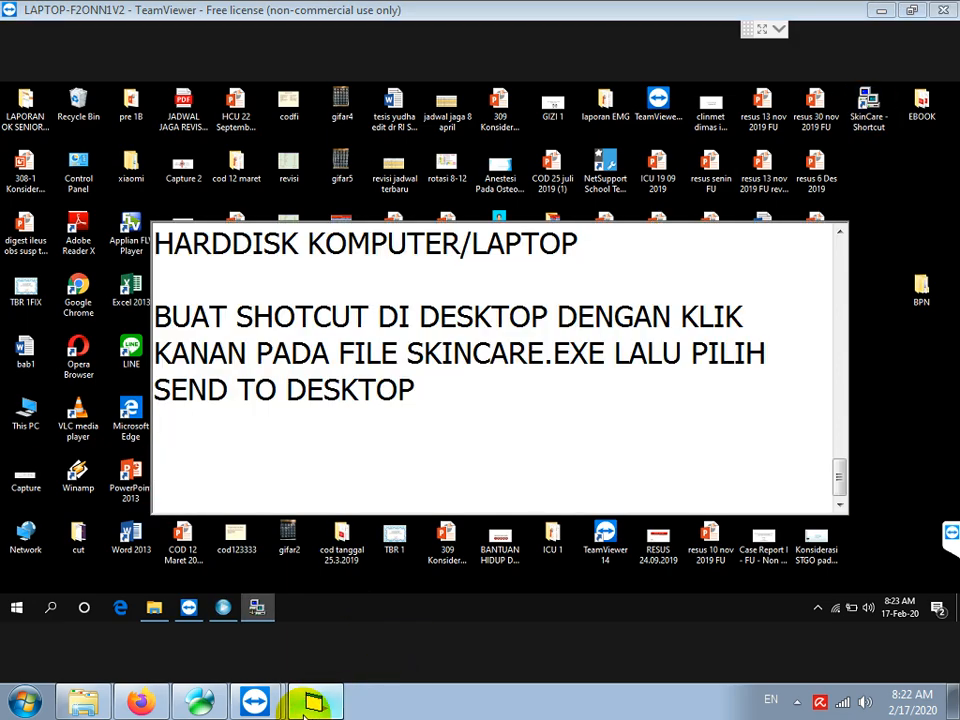
# Add a Notepad line giving the app's login username and password, both in lowercase
pyautogui.write('NTUK LOGIN ')
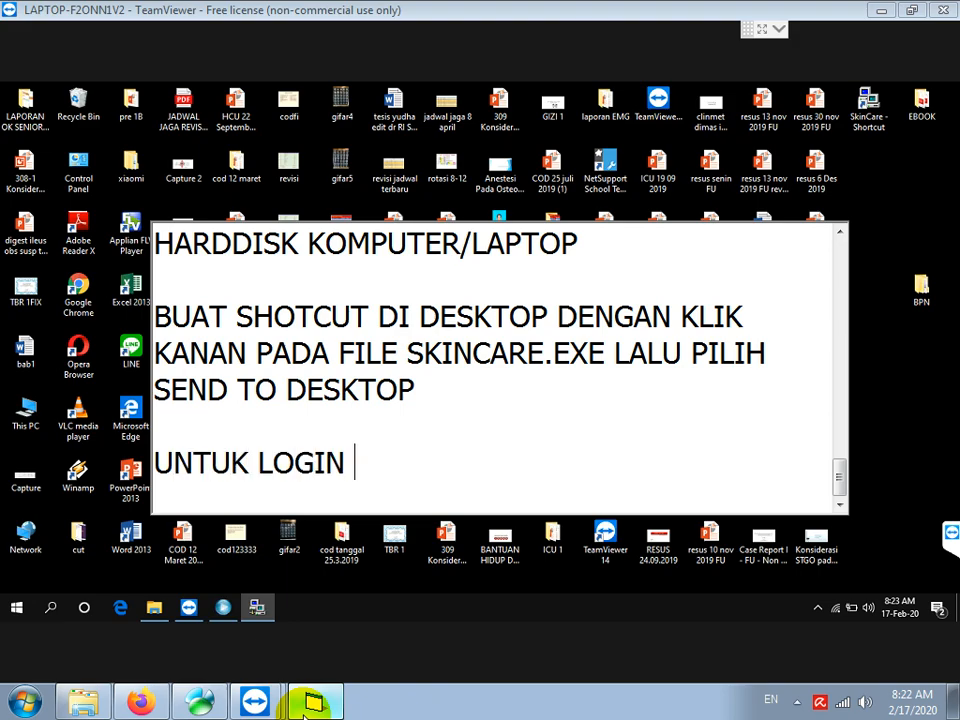
pyautogui.write('KE APLIKASI')
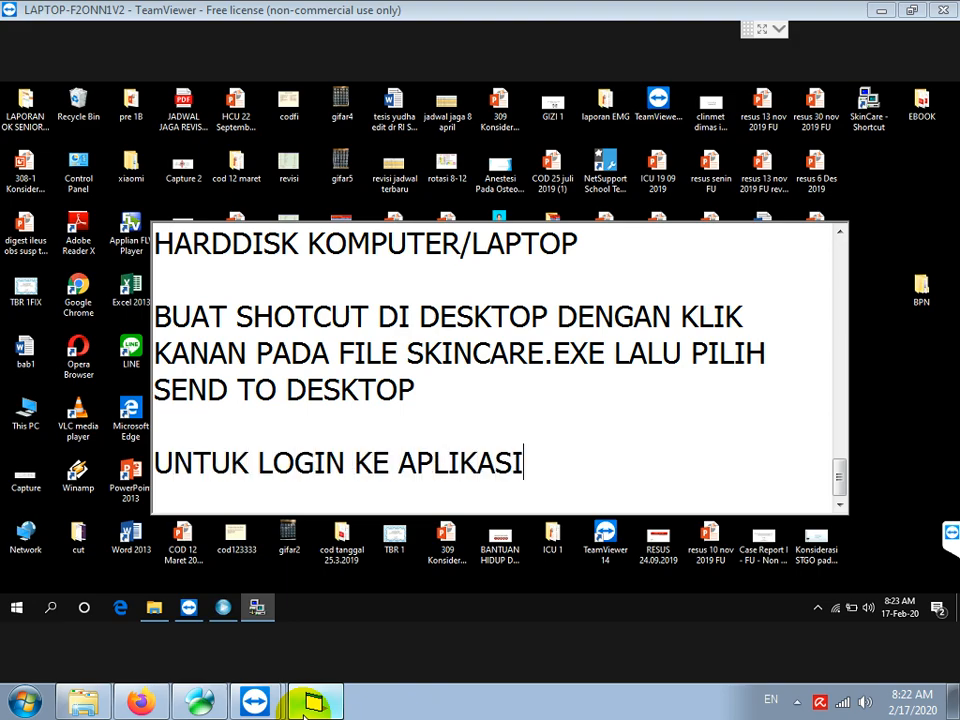
pyautogui.write(' USERNAME DAN ')
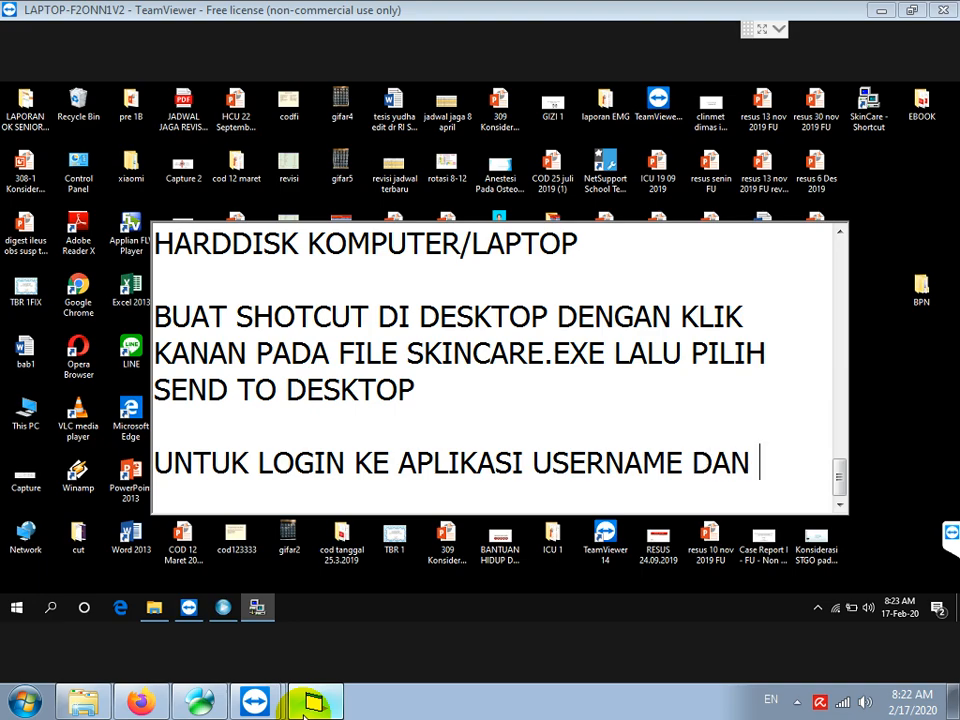
pyautogui.write('PASSWORD DIISI DENGAN ADMIN ')
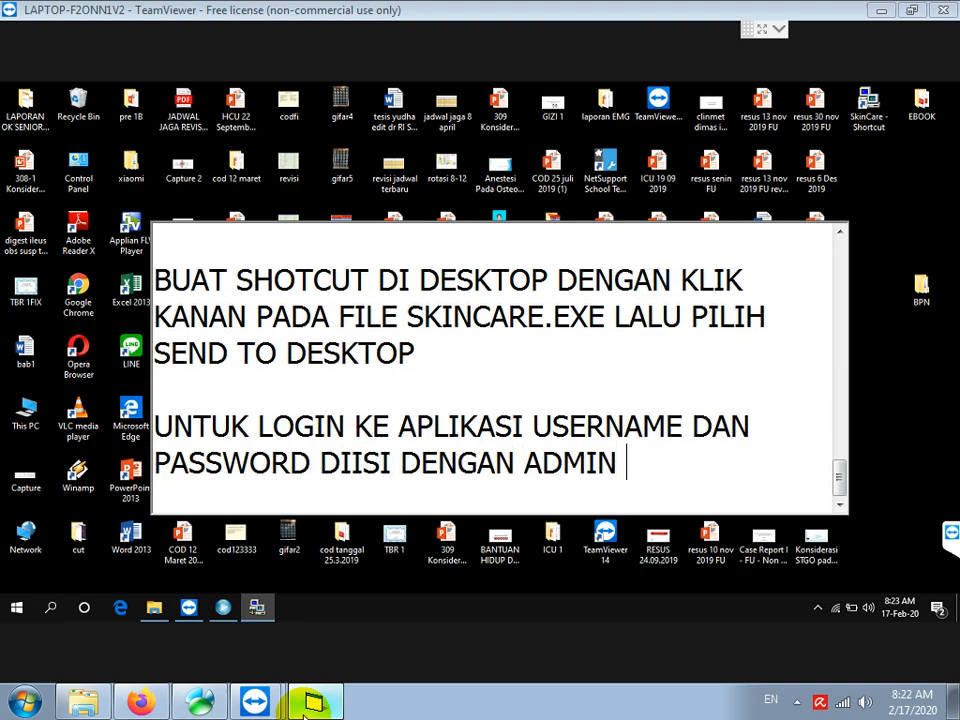
pyautogui.write('SEMUA KECIL SEMUA')
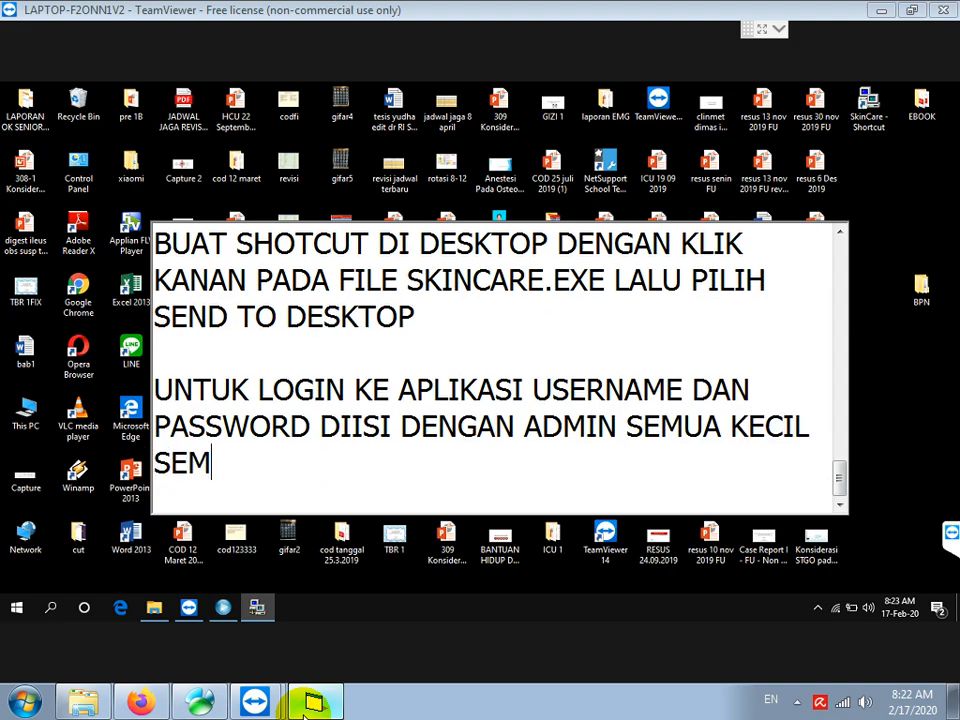
pyautogui.press('Return')
pyautogui.press('Return')
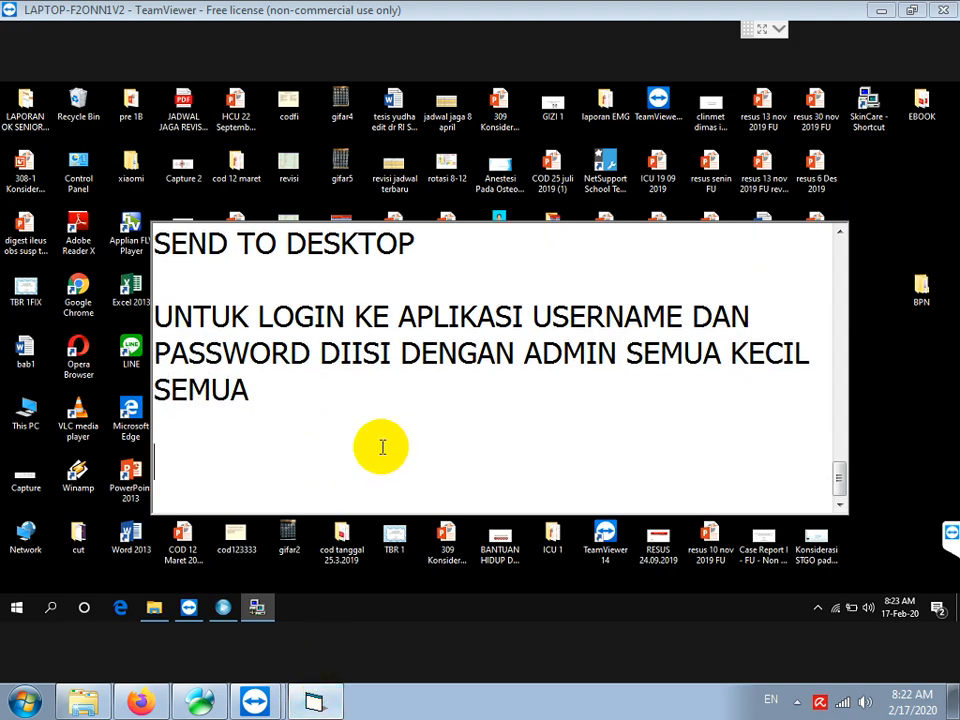
# Log in to SkinCare with the administrator account
pyautogui.click(258, 608)
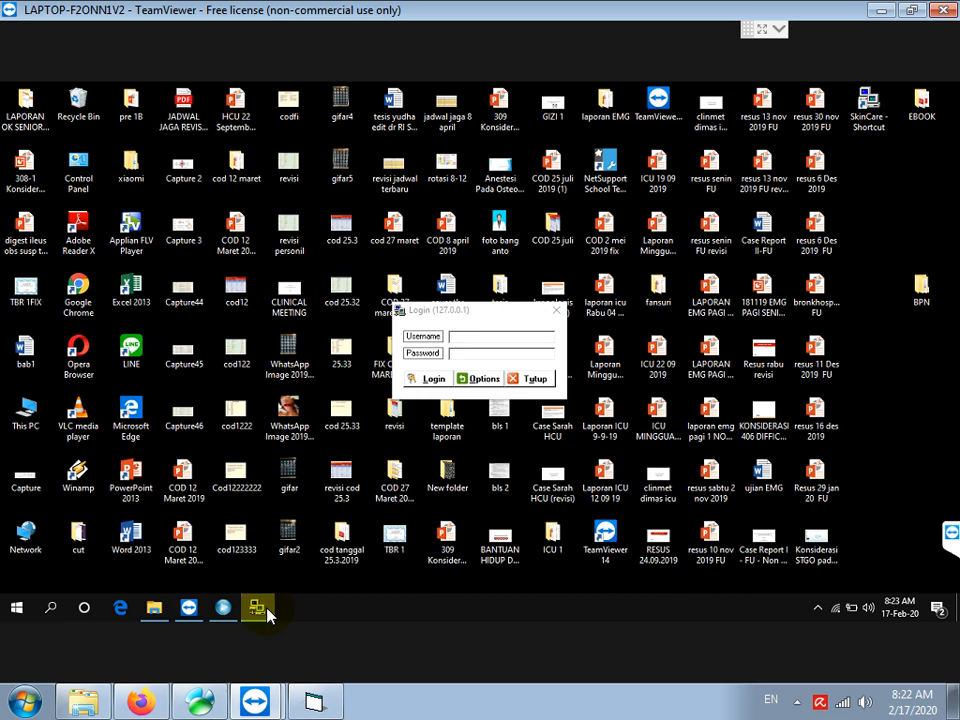
pyautogui.click(466, 336)
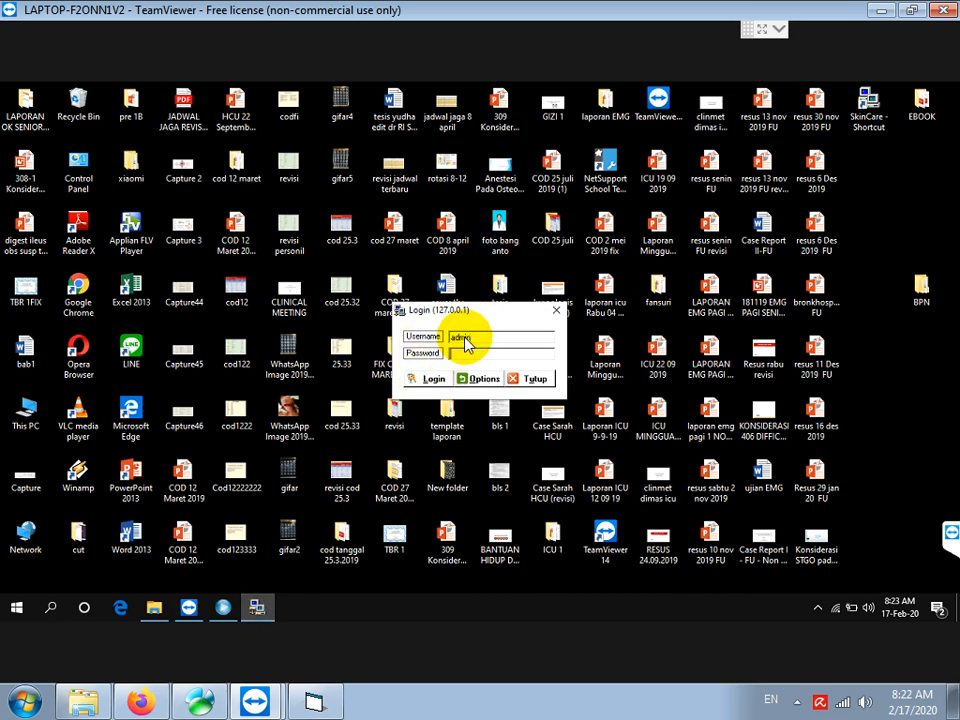
pyautogui.click(433, 379)
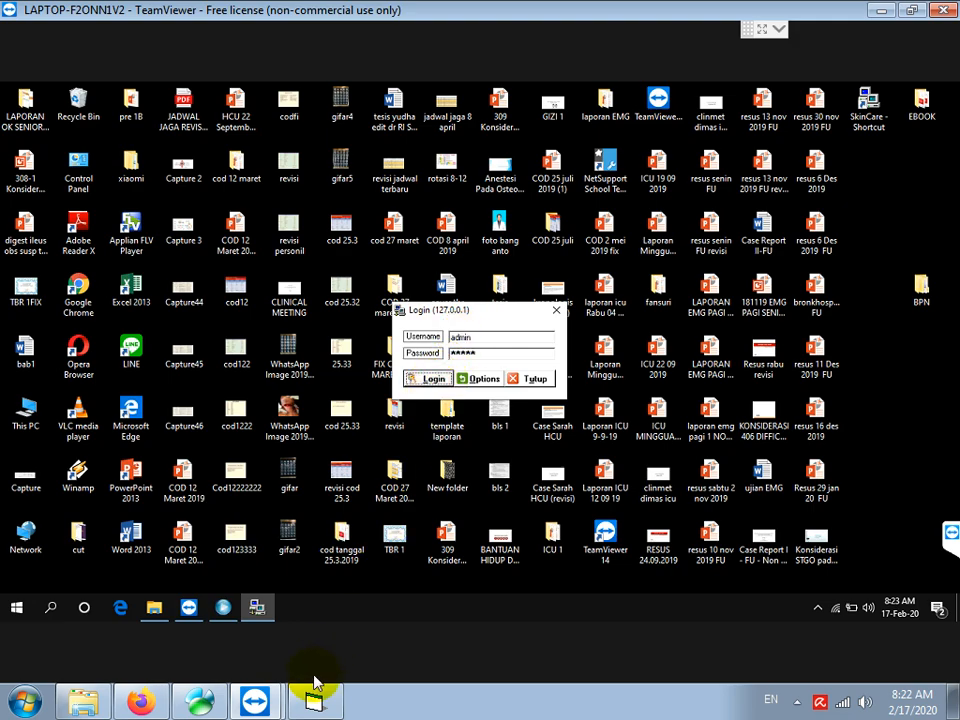
# Add the note 'TUNGGU APLIKASI JANGAN DI CLOSE PAKSA, KARENA LAGI UPDATE DATABASE' in Notepad
pyautogui.click(318, 704)
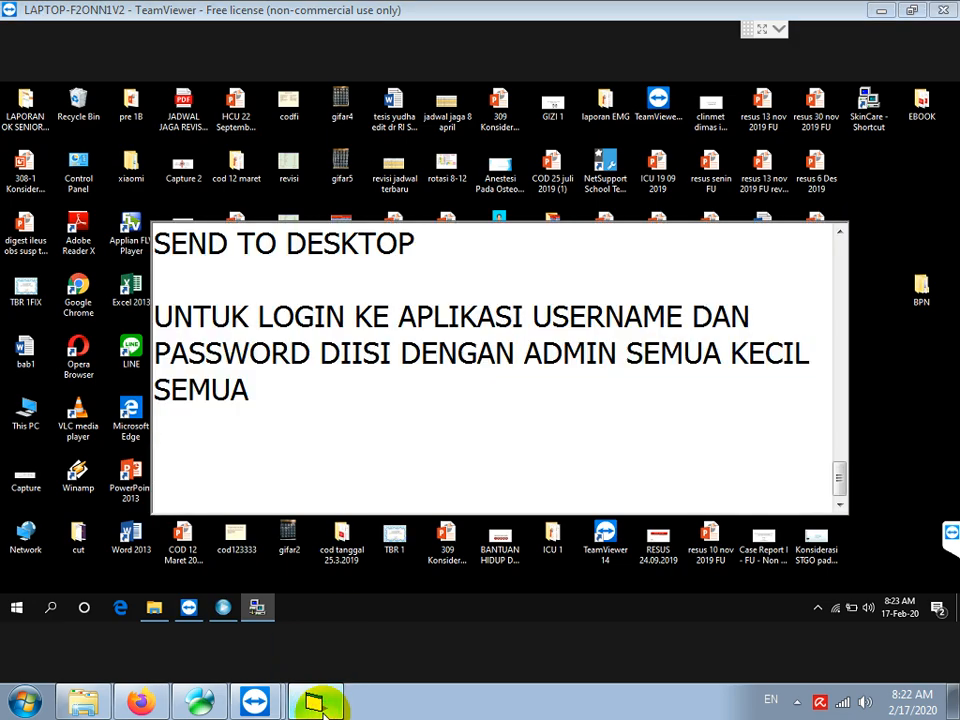
pyautogui.write('TUNGGU APLIKASI JANGAN DI CLOS')
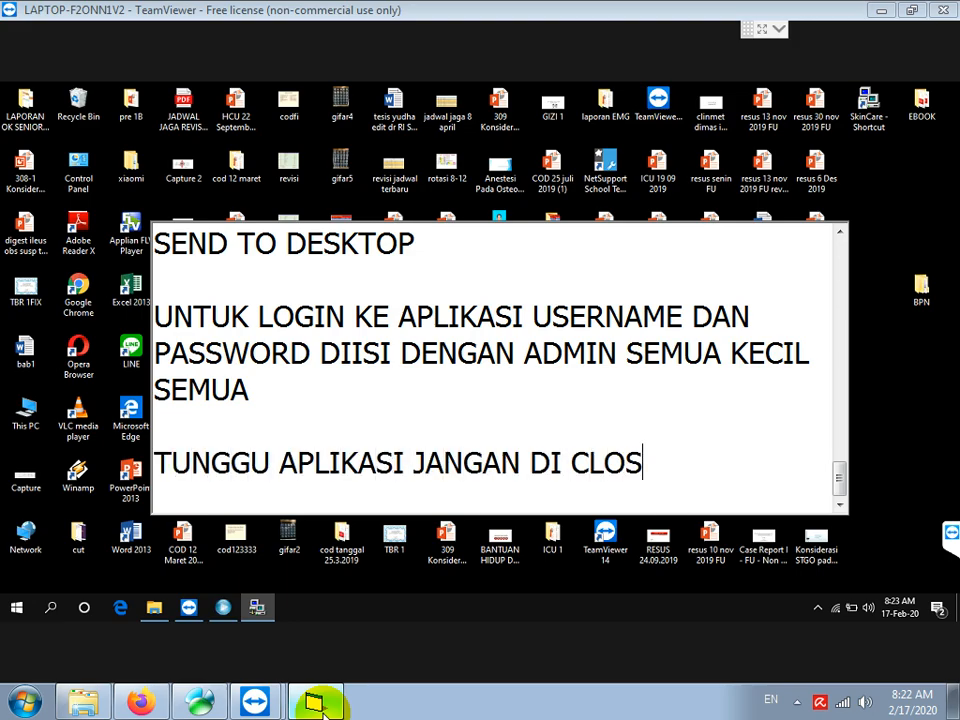
pyautogui.write('E PAKSA, KARE')
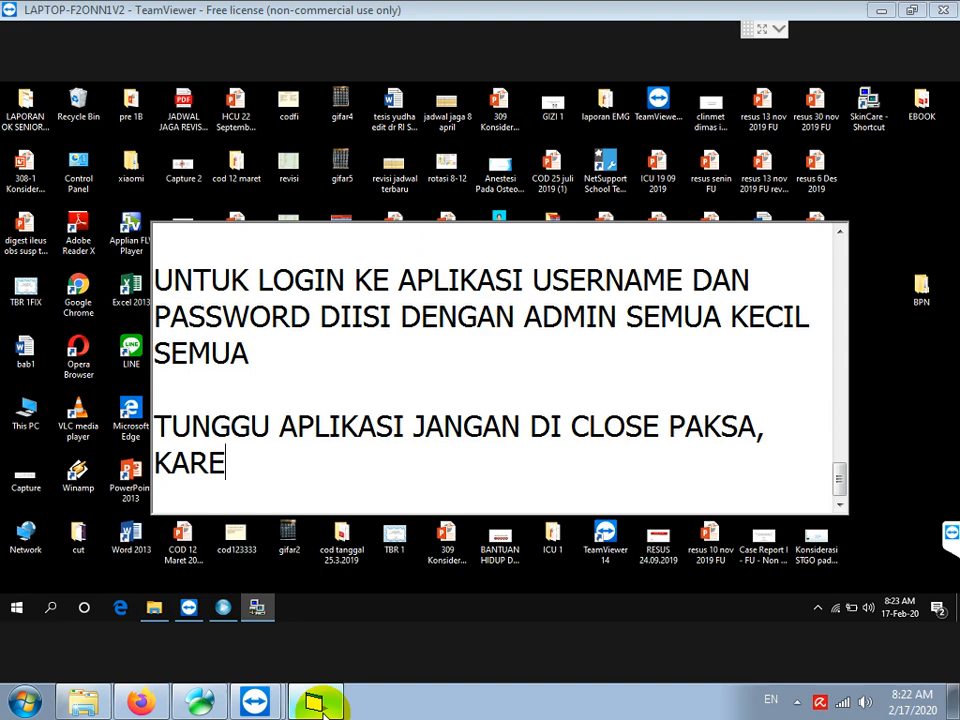
pyautogui.write('NA LAGI UPDA')
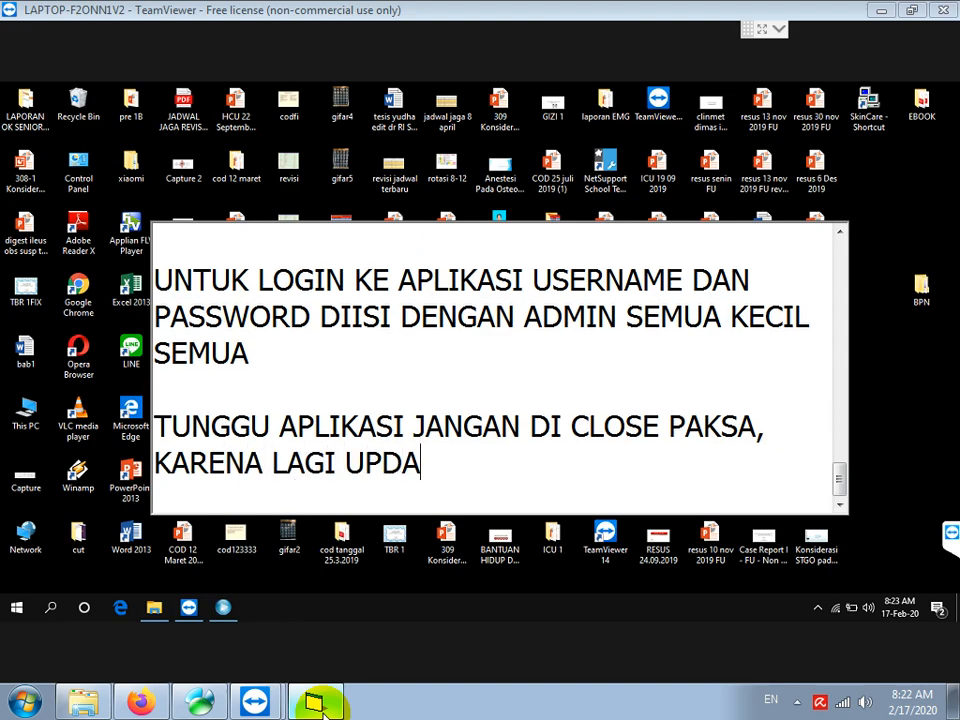
pyautogui.write('TE DATABASE')
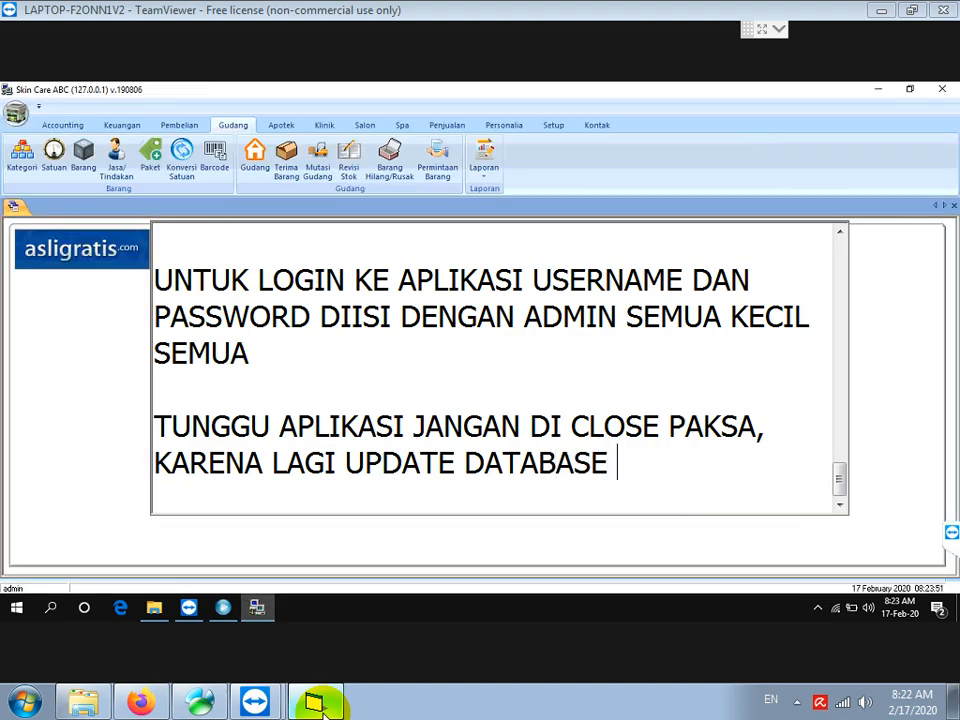
pyautogui.press('Return')
pyautogui.press('Return')
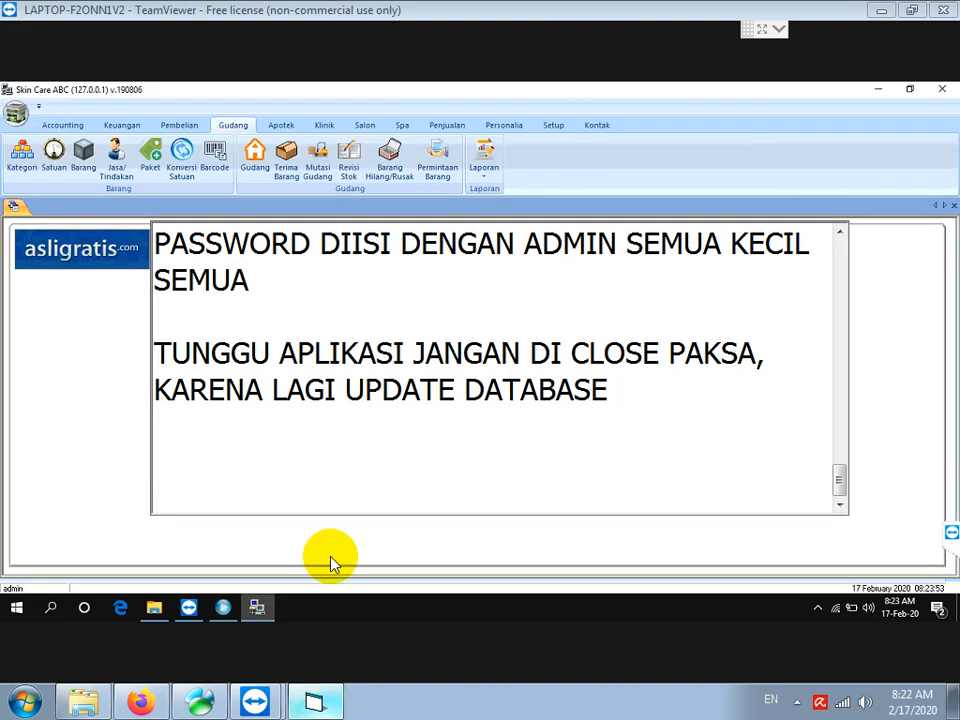
# Generate the Keuangan Laporan Kas report for 17-02-2001 to 17-02-2020, totalling 2,504,800, then bring Notepad back
pyautogui.click(122, 125)
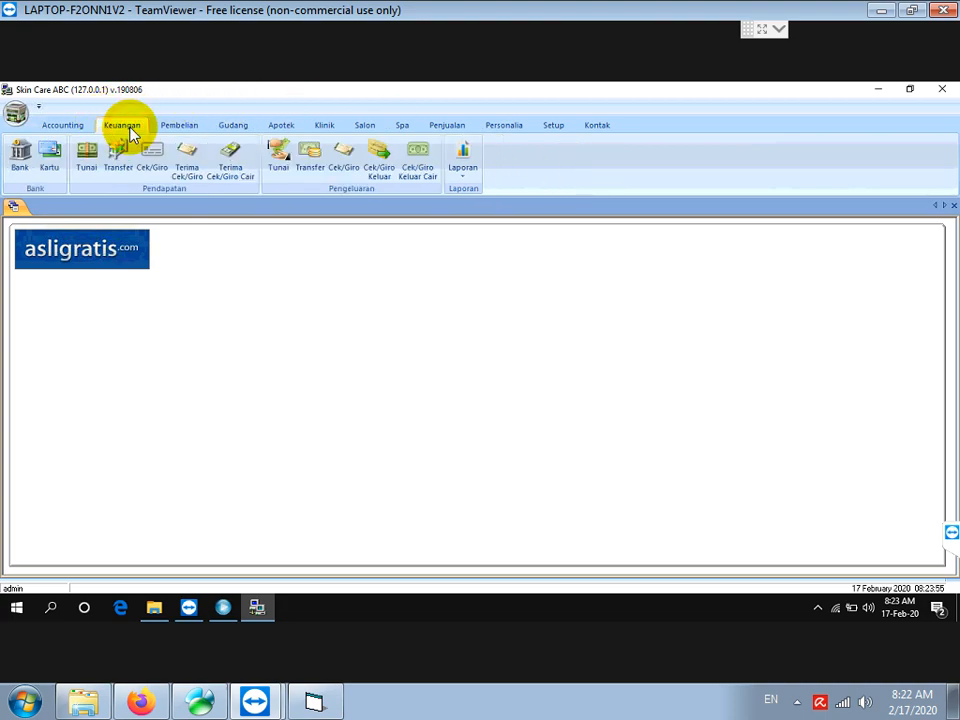
pyautogui.click(466, 183)
pyautogui.click(506, 190)
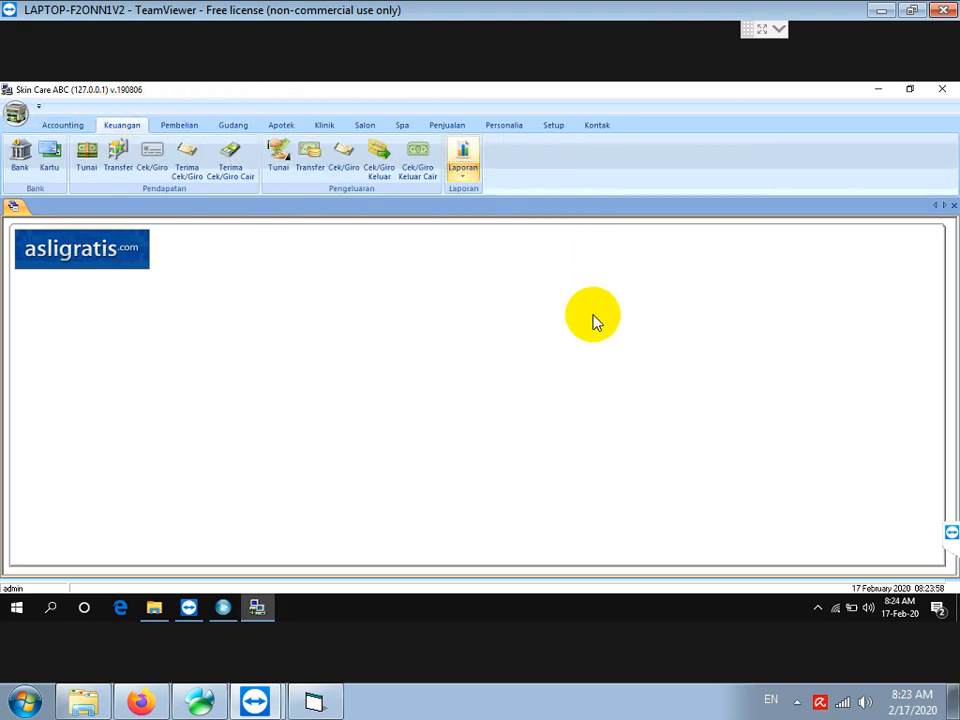
pyautogui.click(519, 321)
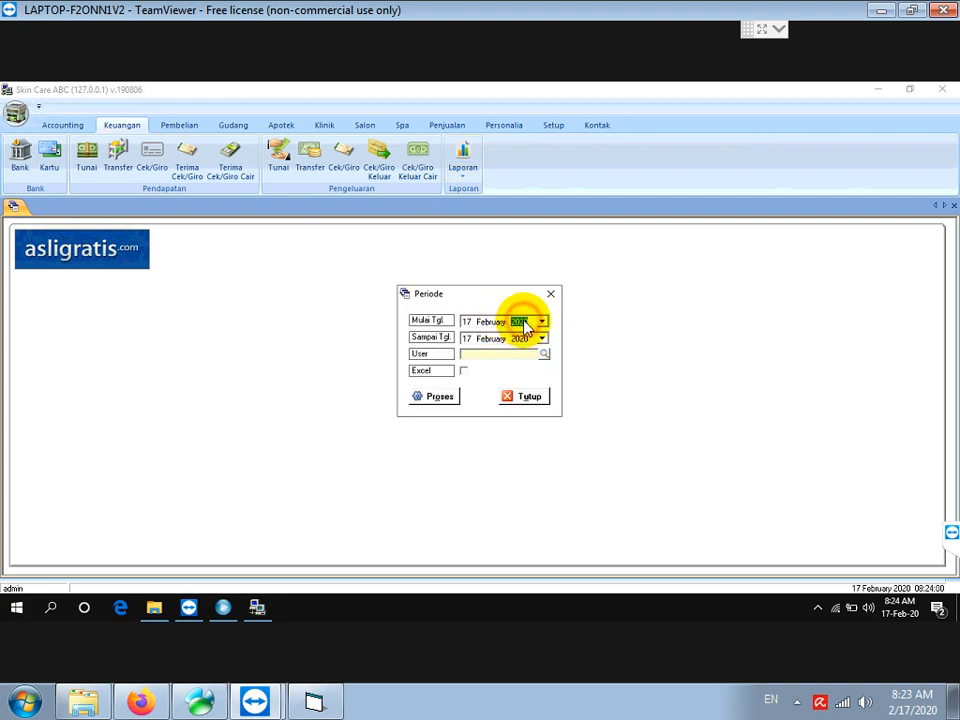
pyautogui.click(431, 396)
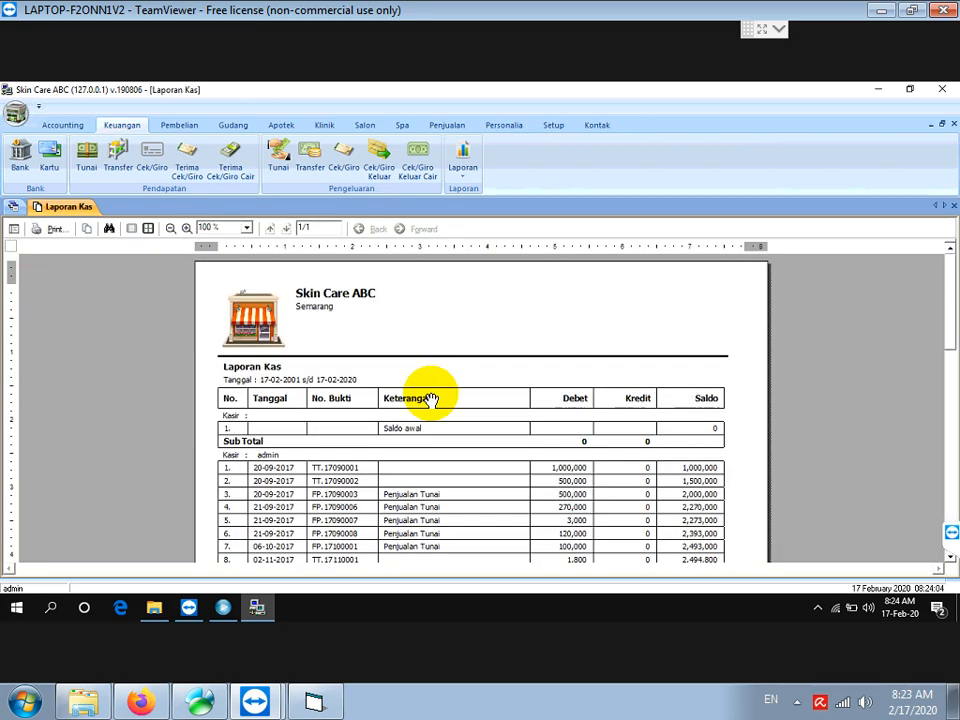
pyautogui.scroll(-3, 438, 402)
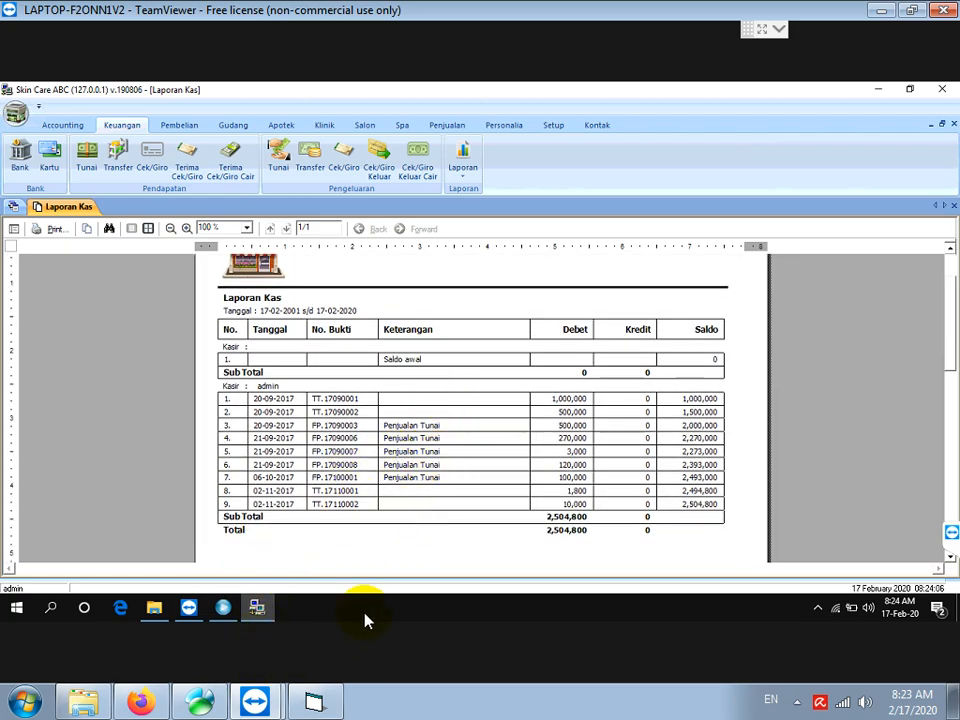
pyautogui.click(314, 703)
pyautogui.click(319, 710)
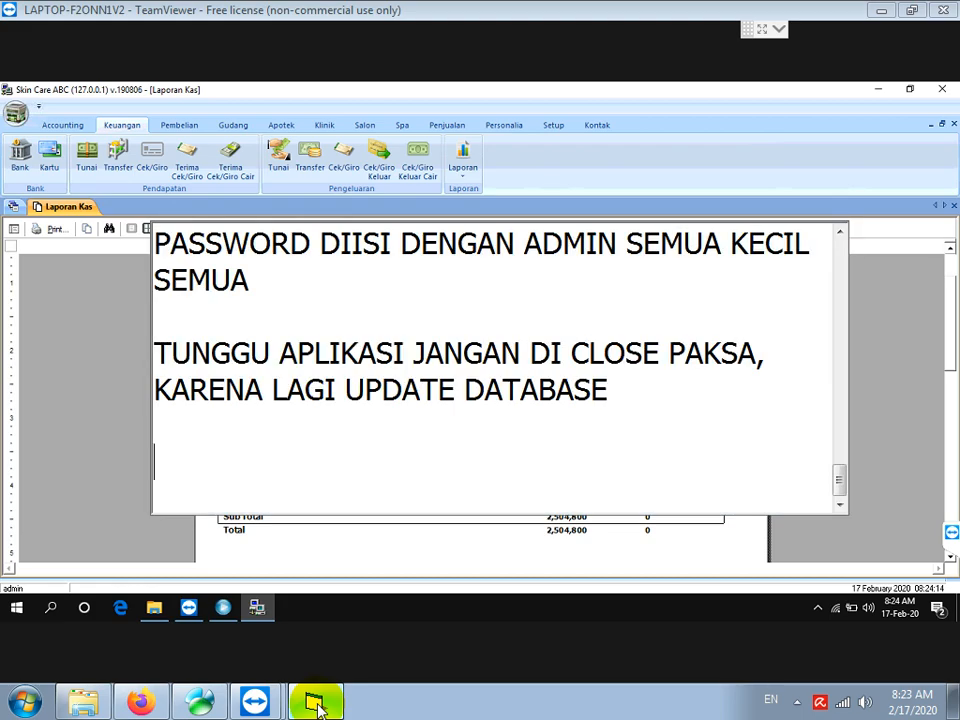
# Add 'TUNGGU VIDEO TUTORIAL SELANJUTNYA' and, on the next line, 'TERIMA KASIH' to the notes
pyautogui.write('TUNGGU V')
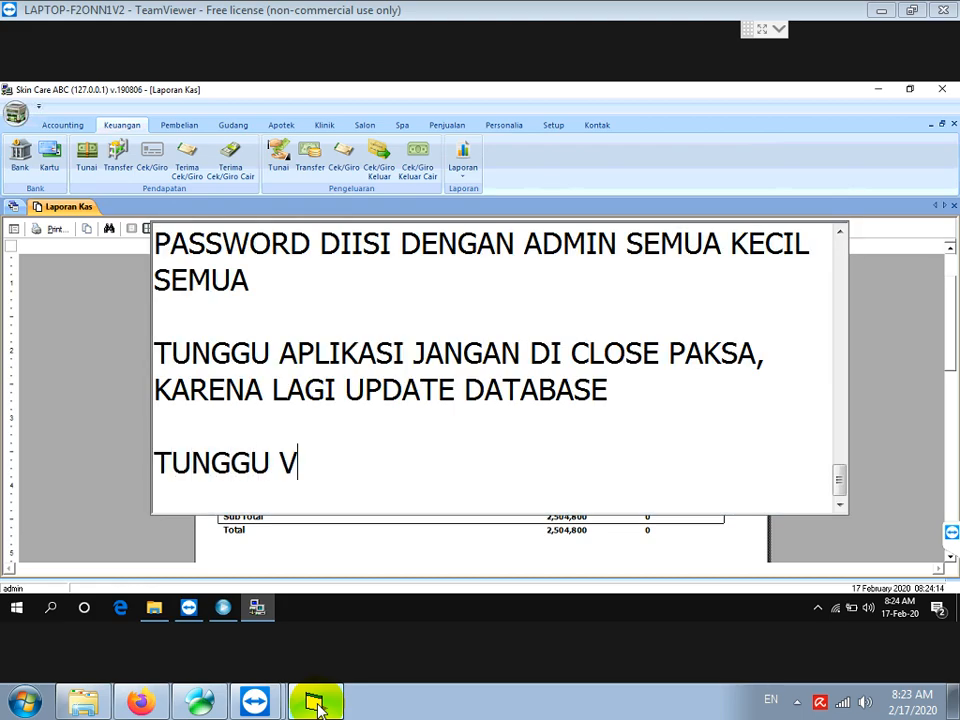
pyautogui.write('IDEO TUTORIAL SELANJUTNYA')
pyautogui.press('Return')
pyautogui.write('TERIMA KASIH')
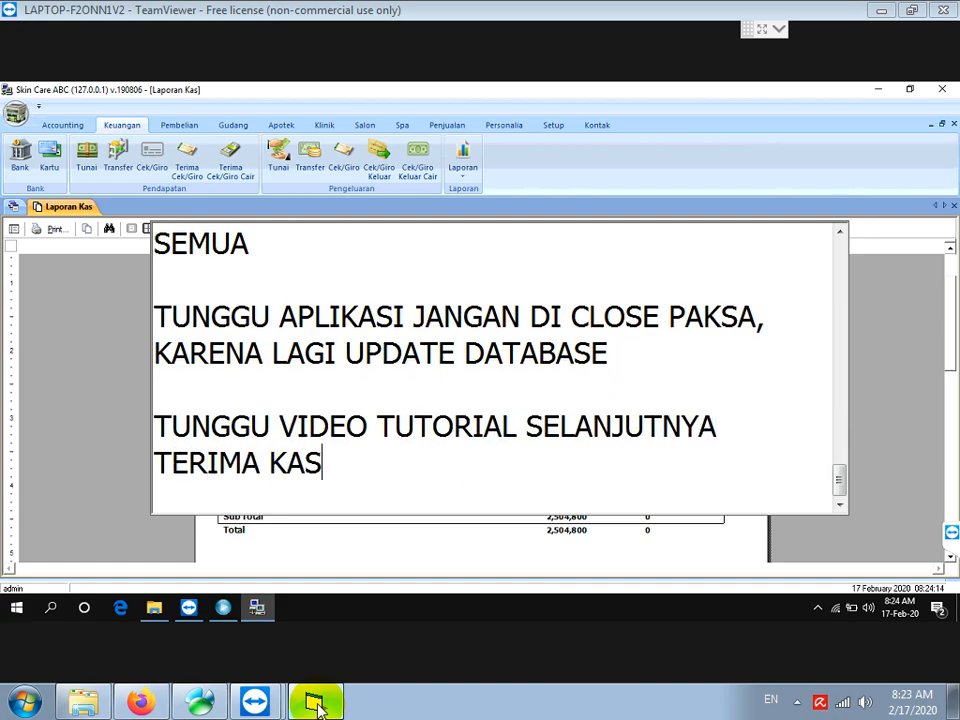